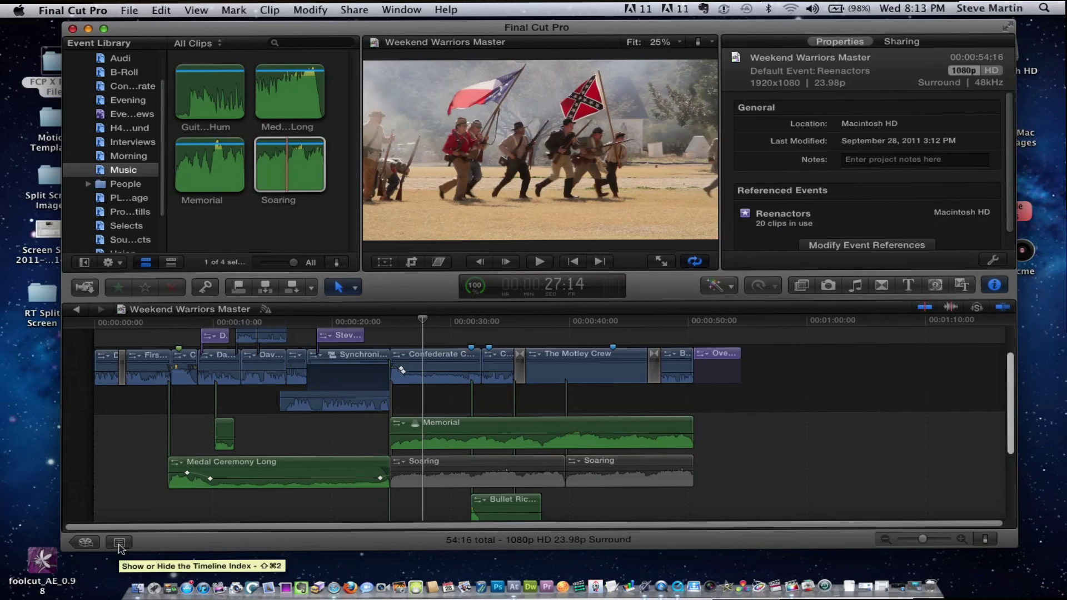
Show the Timeline Index beside the timeline and scroll through its eight-role list.
click(119, 547)
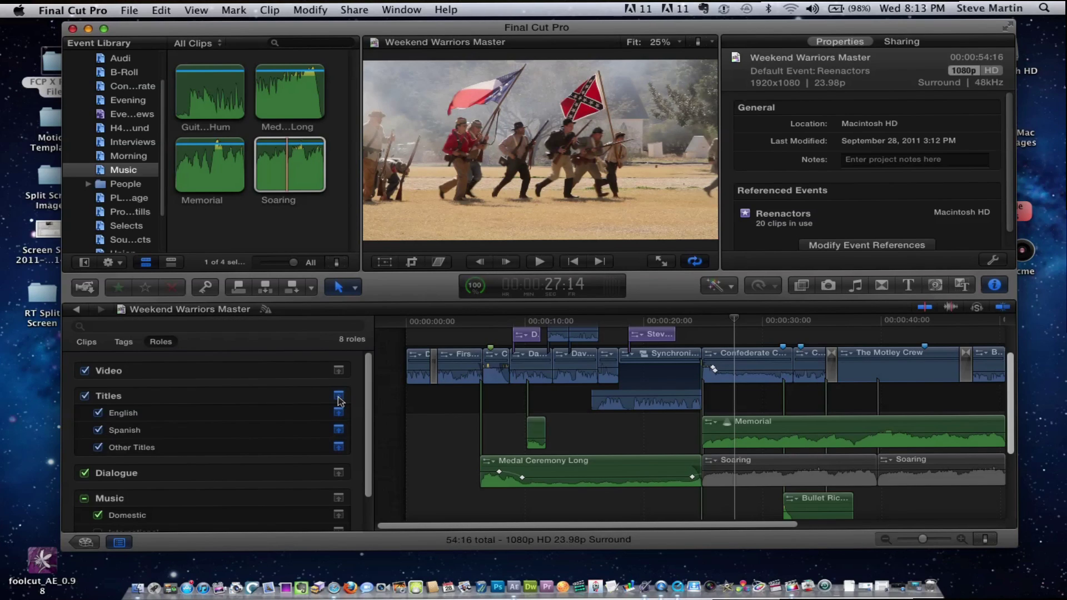
scroll(366, 410, down, 3)
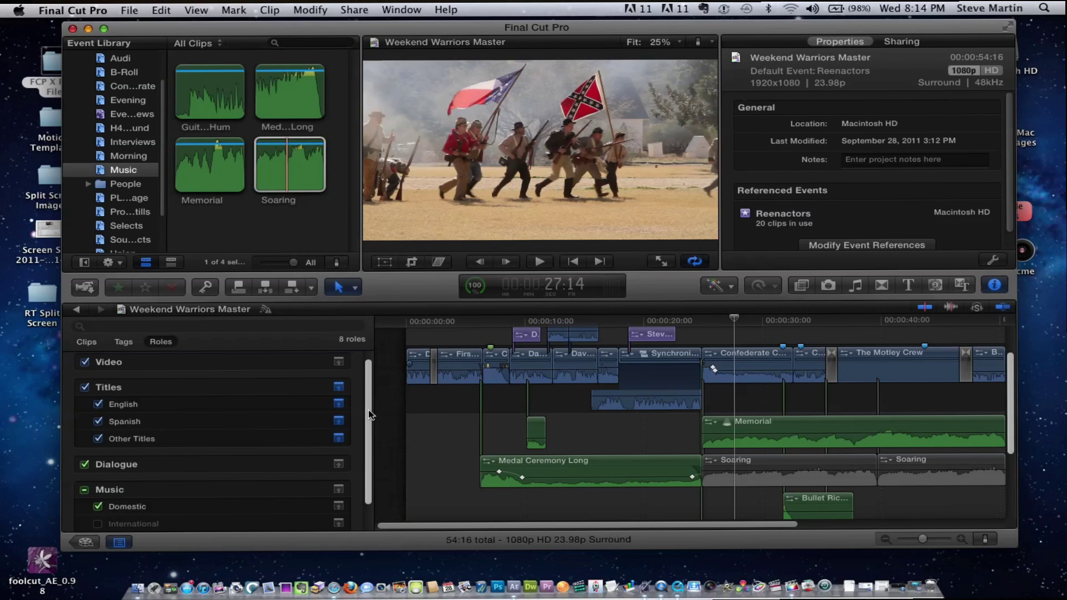
scroll(370, 396, up, 2)
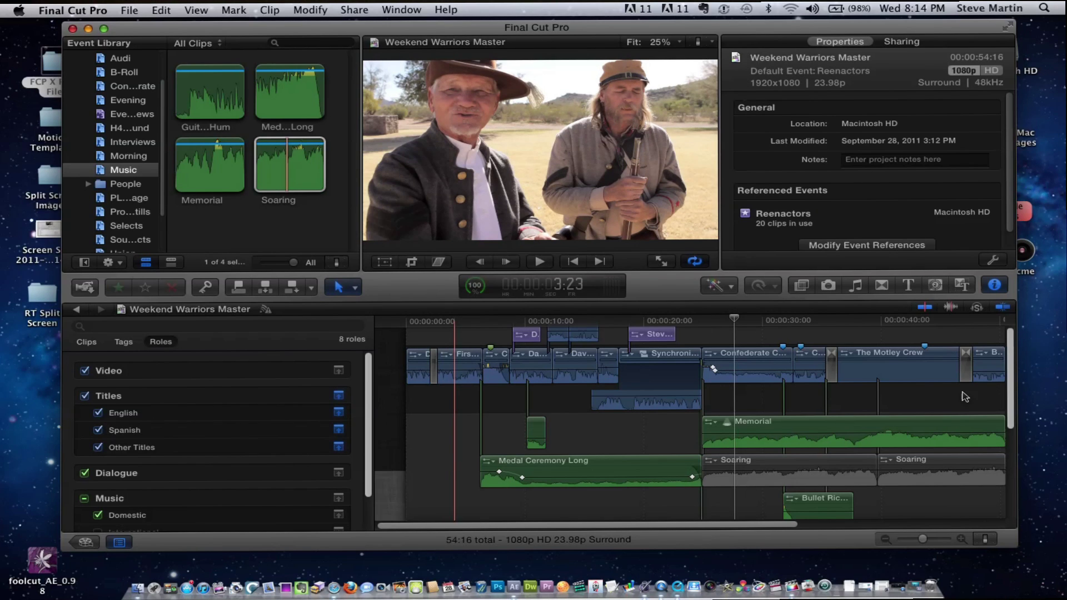
scroll(1000, 397, up, 3)
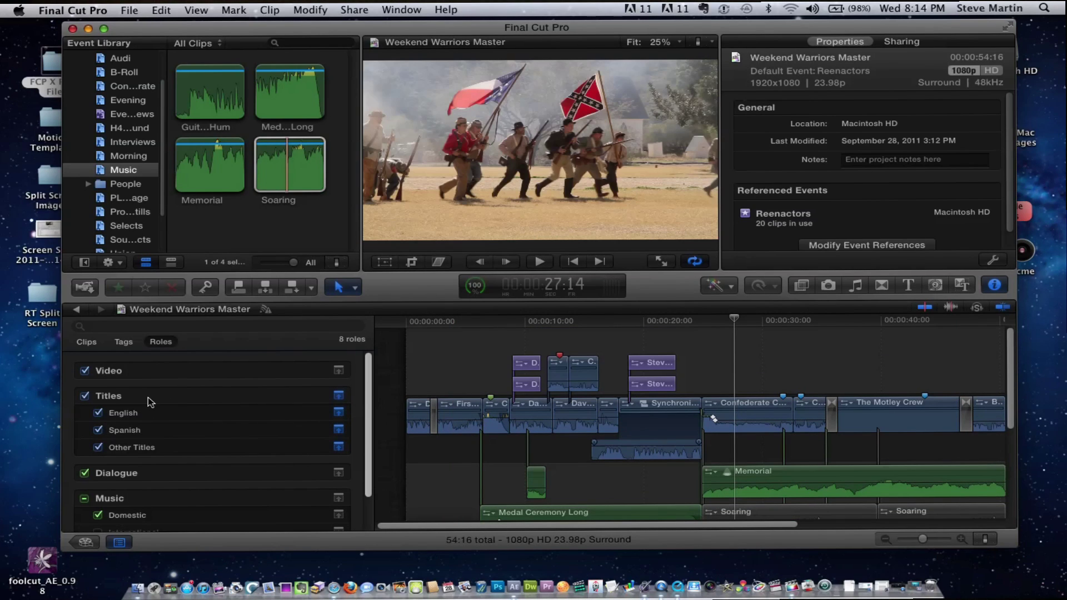
Highlight the Titles role clips and play the project from the start.
click(148, 397)
key(Home)
key(space)
scroll(254, 469, down, 1)
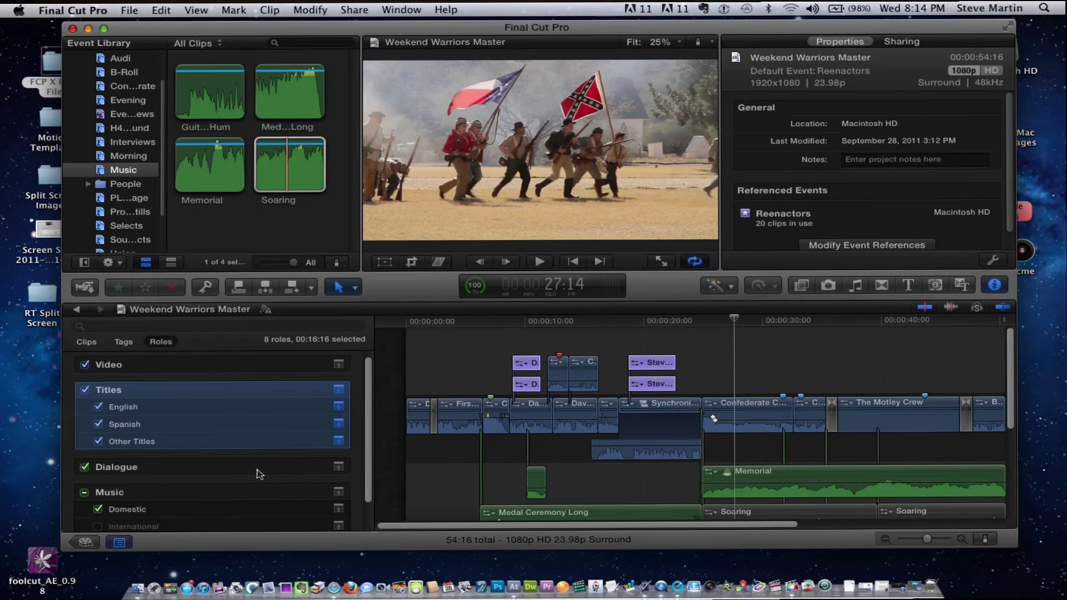
Highlight the Dialogue, Music and Effects role clips in turn.
click(183, 464)
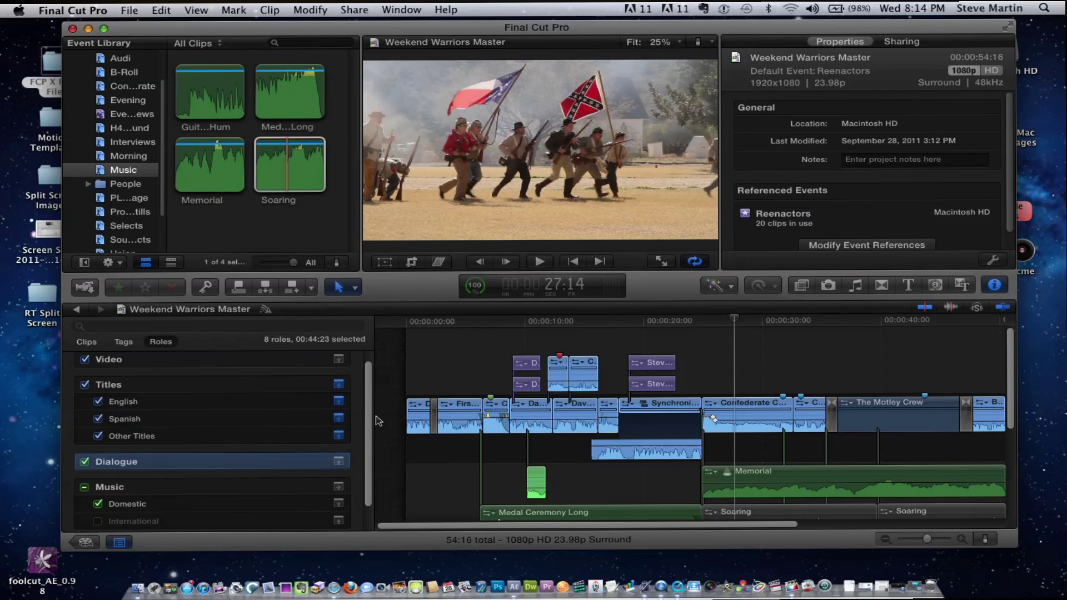
scroll(211, 501, down, 2)
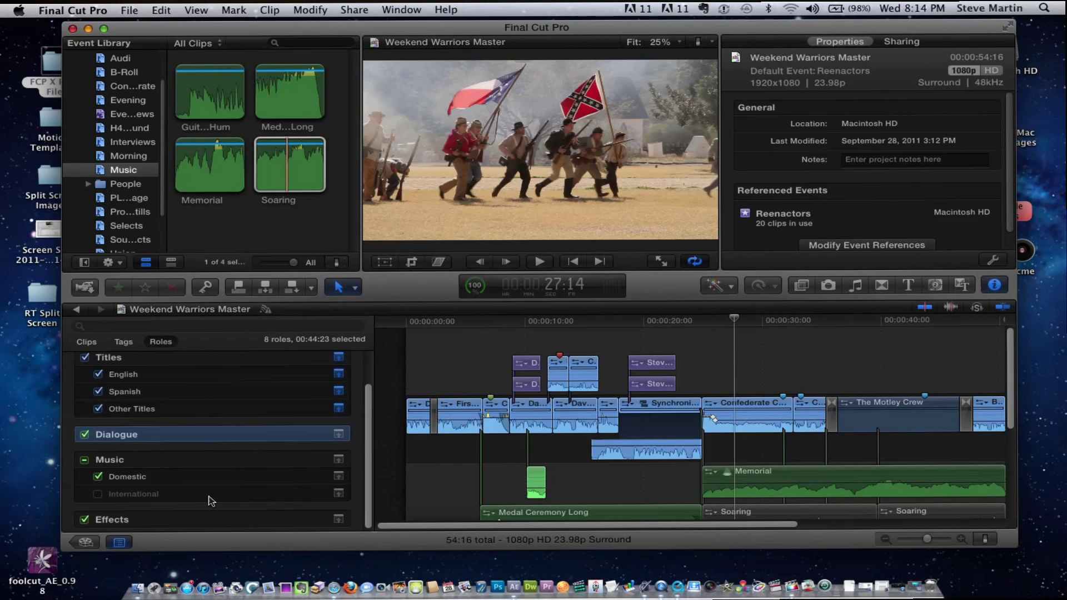
click(192, 465)
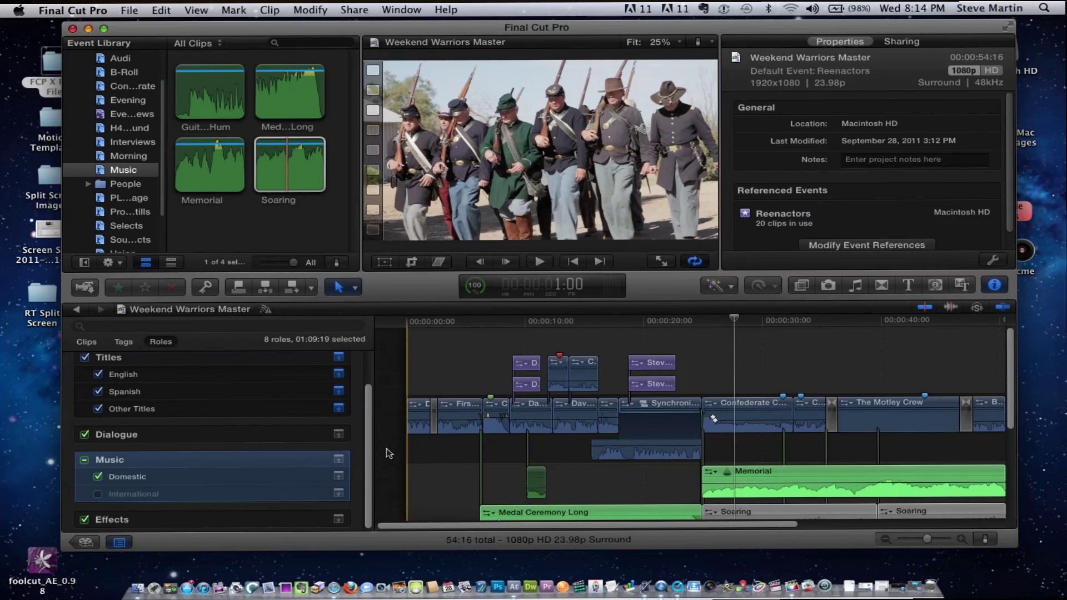
scroll(389, 453, down, 5)
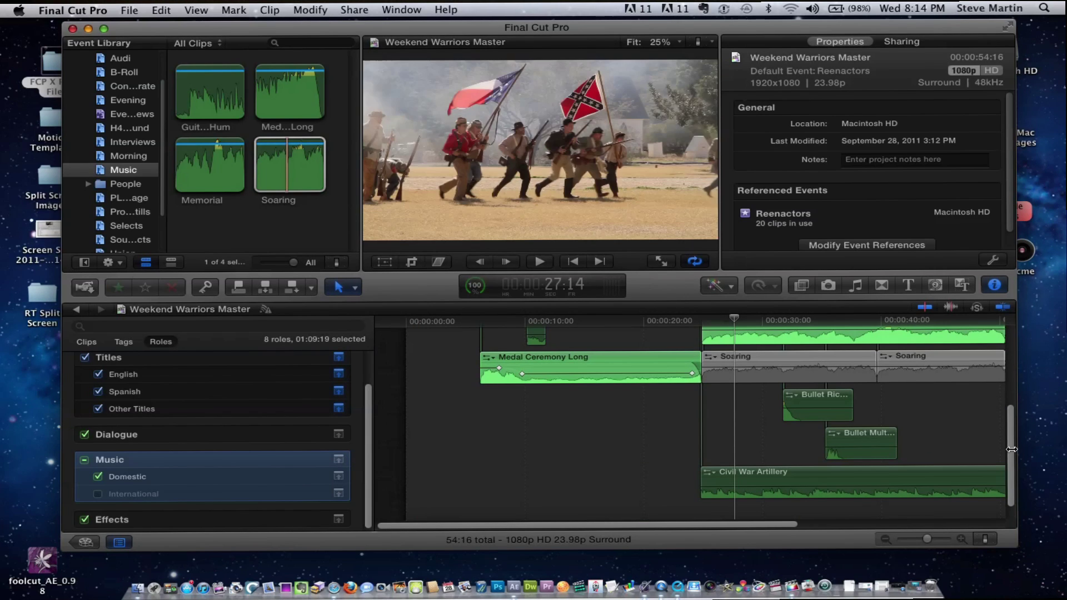
scroll(501, 439, up, 1)
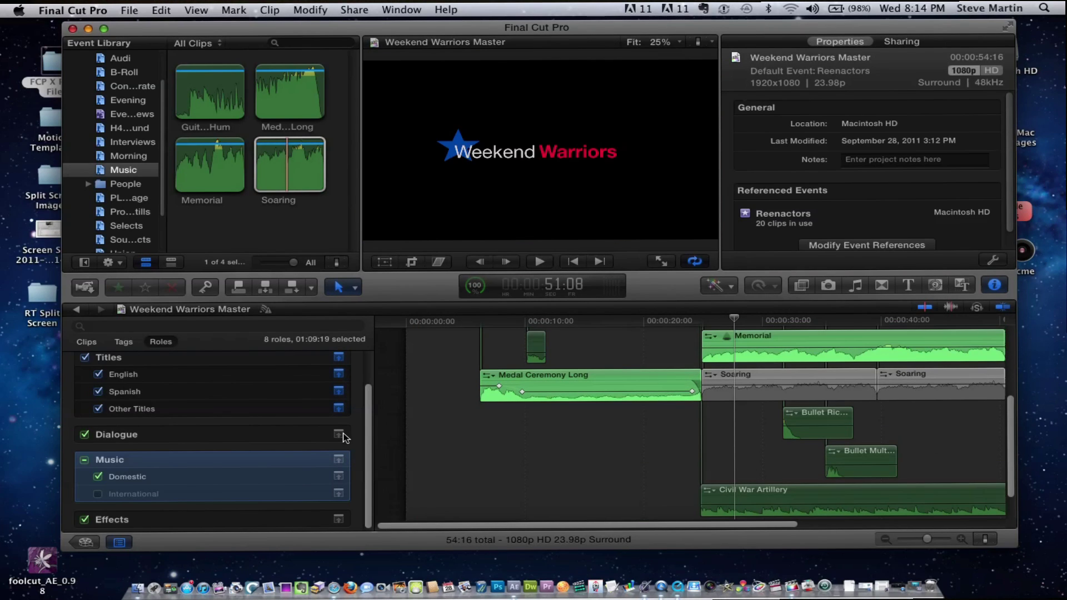
click(248, 527)
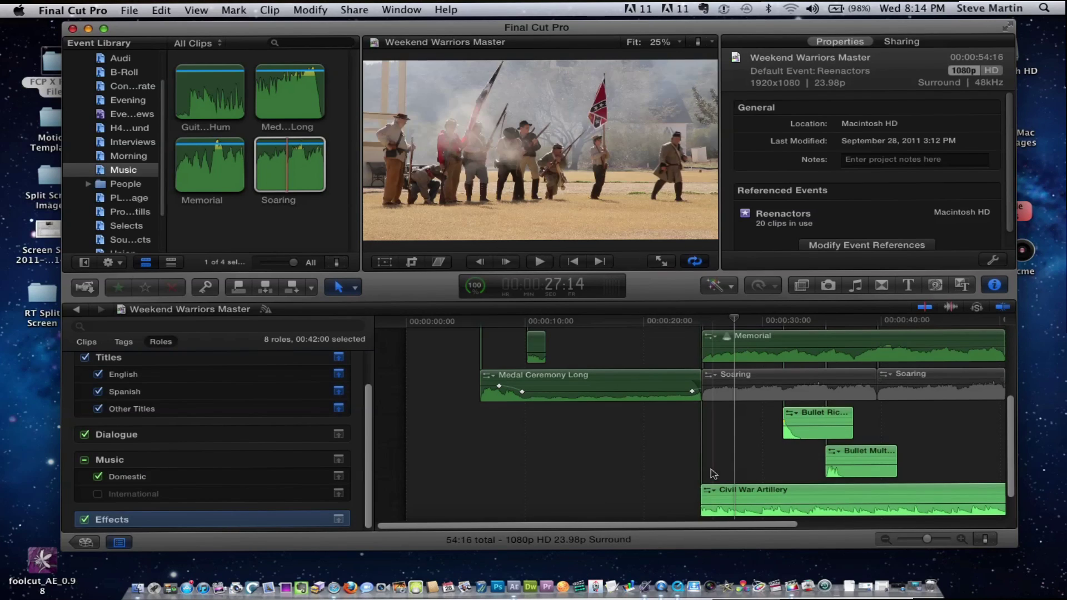
scroll(628, 469, up, 2)
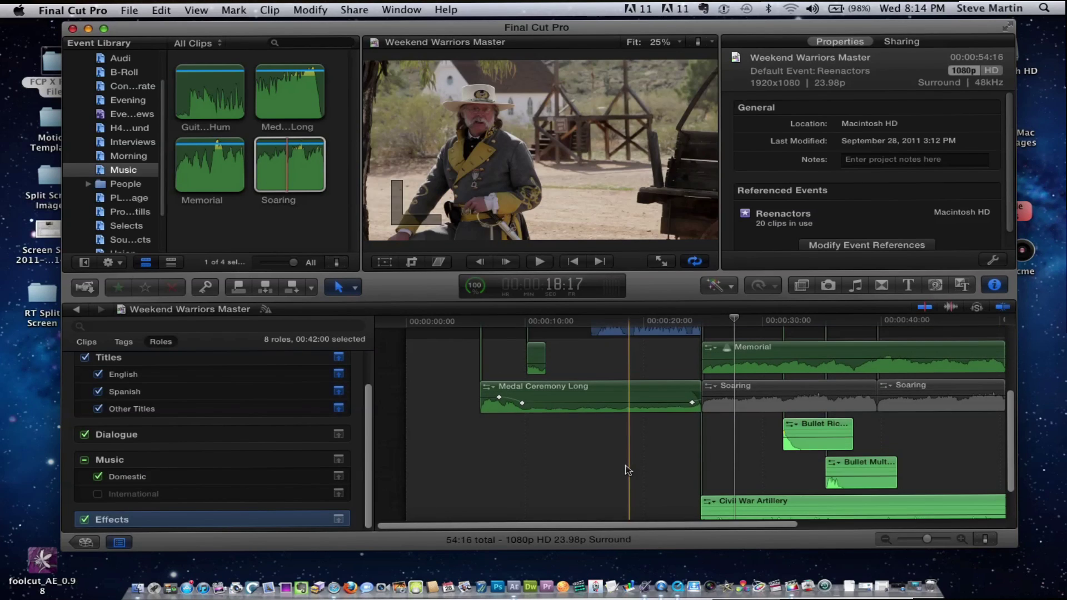
scroll(628, 470, up, 5)
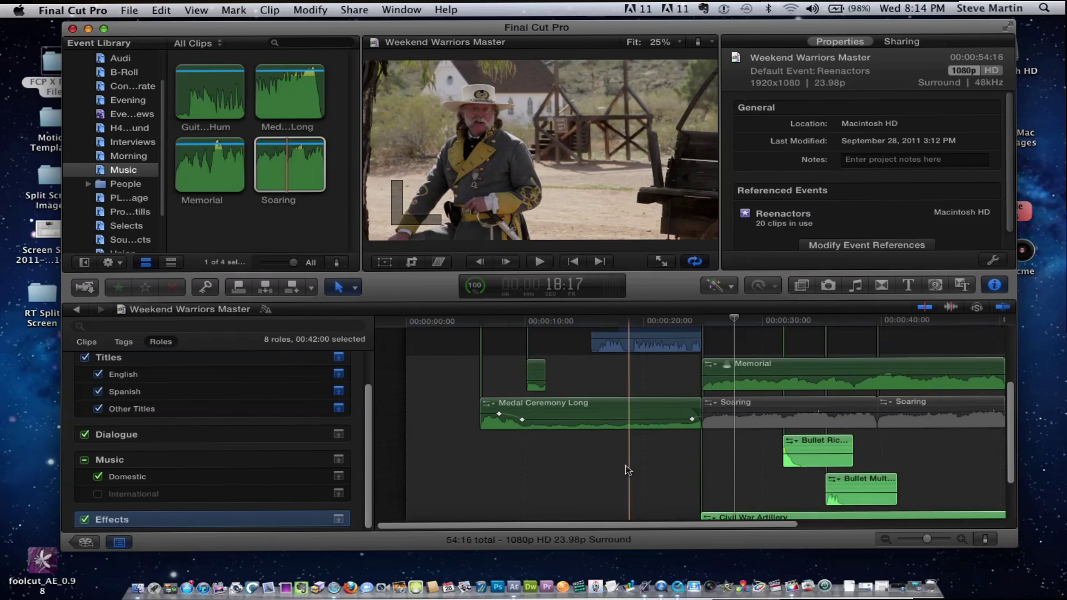
scroll(628, 470, up, 2)
scroll(628, 470, down, 3)
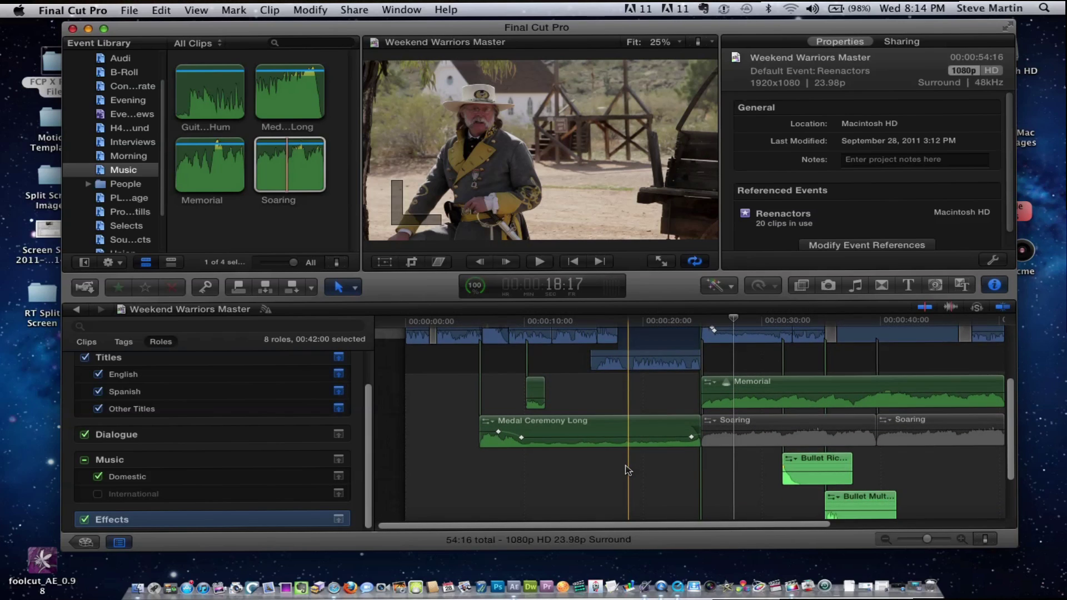
scroll(627, 470, down, 3)
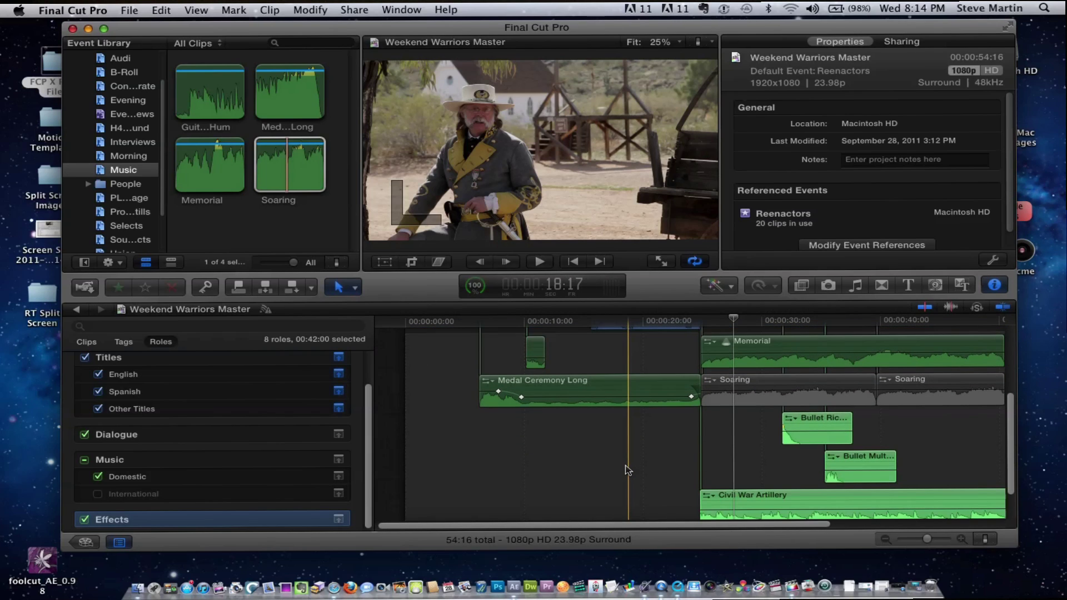
scroll(628, 469, up, 1)
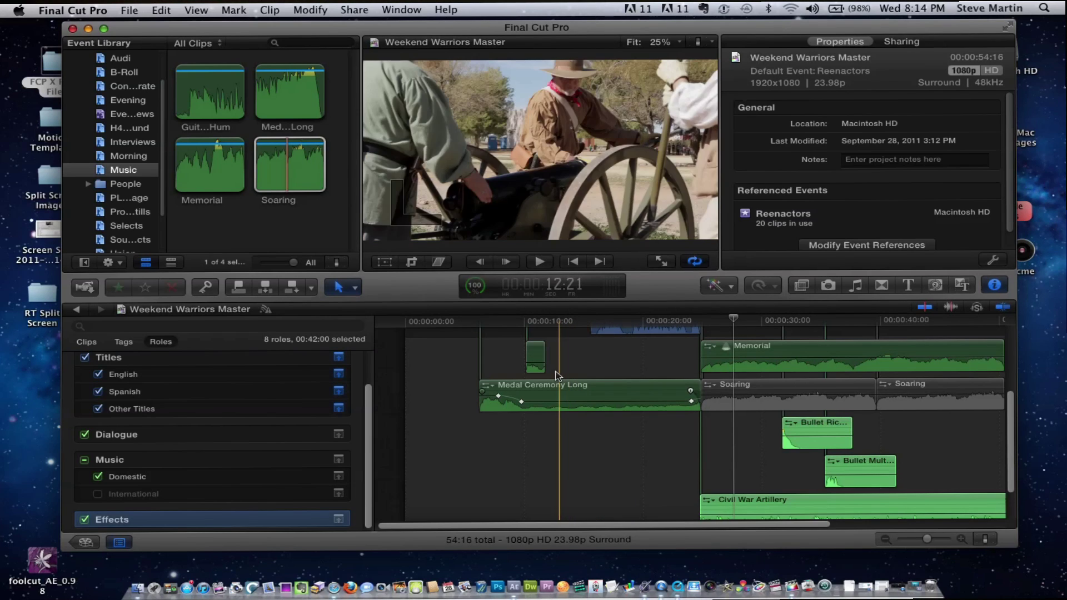
Select the short Union Firing Line Reverse clip and check its -15 volume.
click(537, 361)
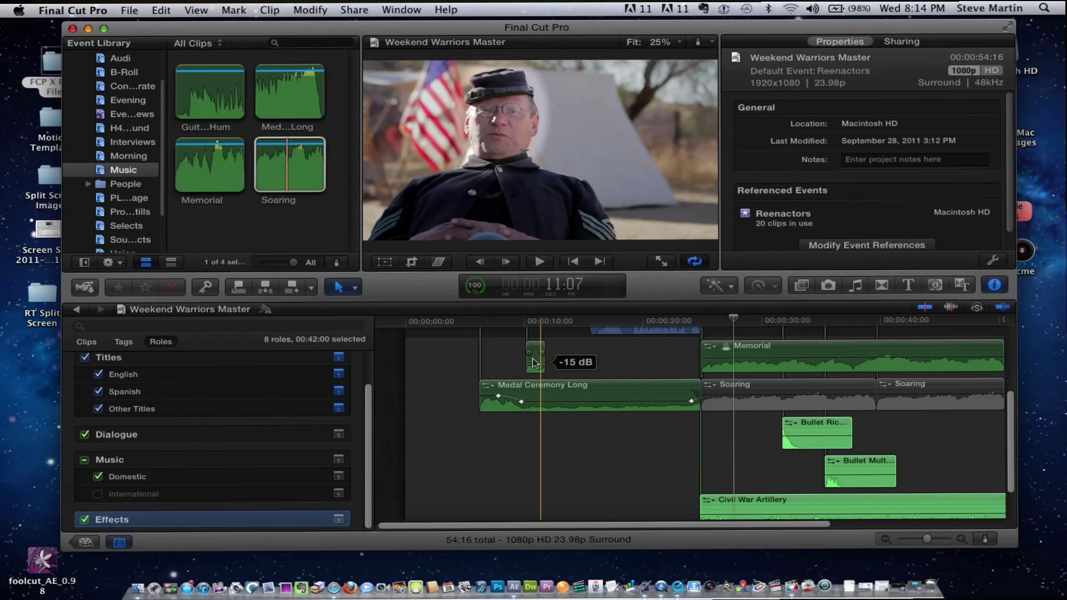
click(535, 362)
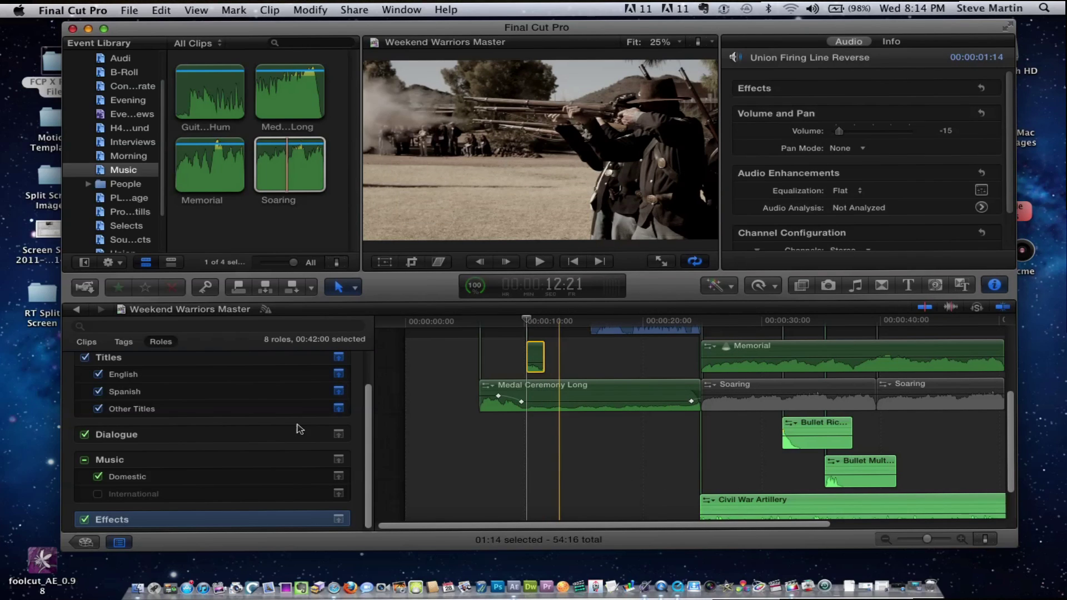
scroll(528, 389, up, 2)
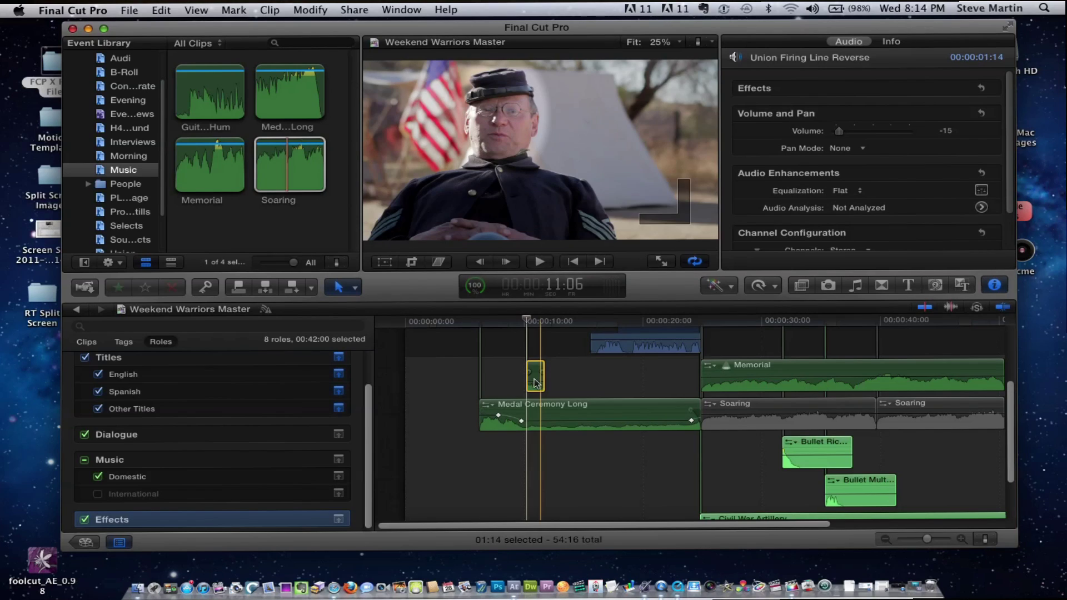
click(312, 10)
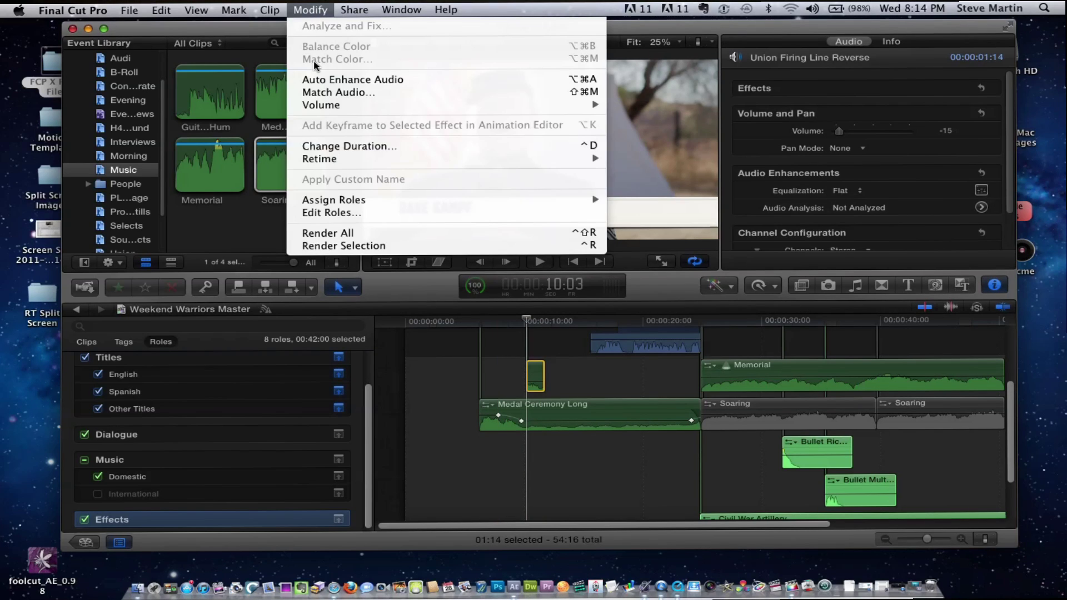
Reassign the Union Firing Line Reverse clip from Dialogue to the Effects role.
mouse_move(325, 203)
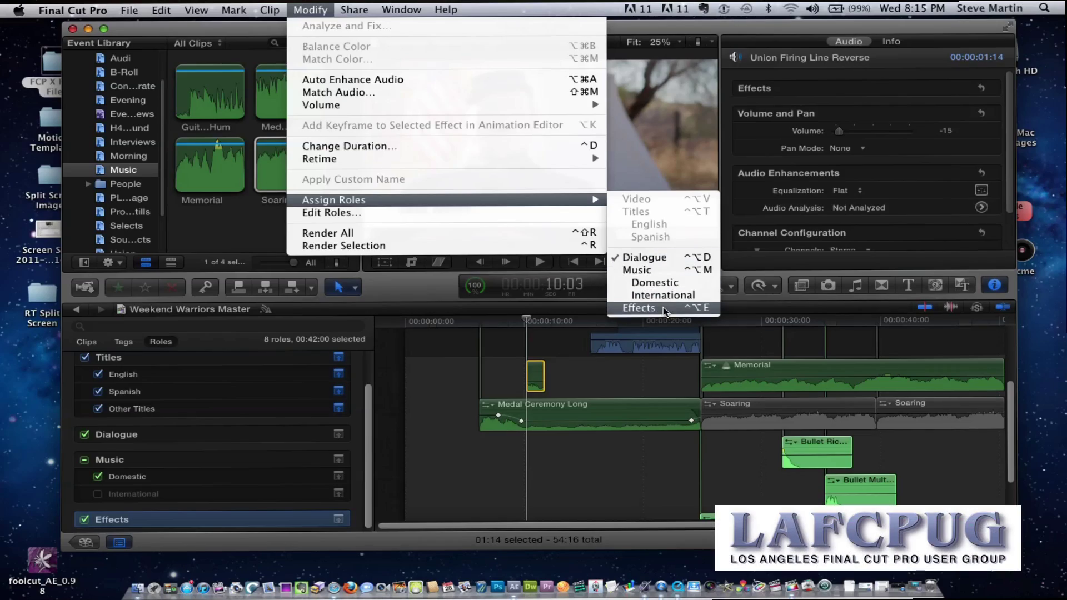
click(664, 309)
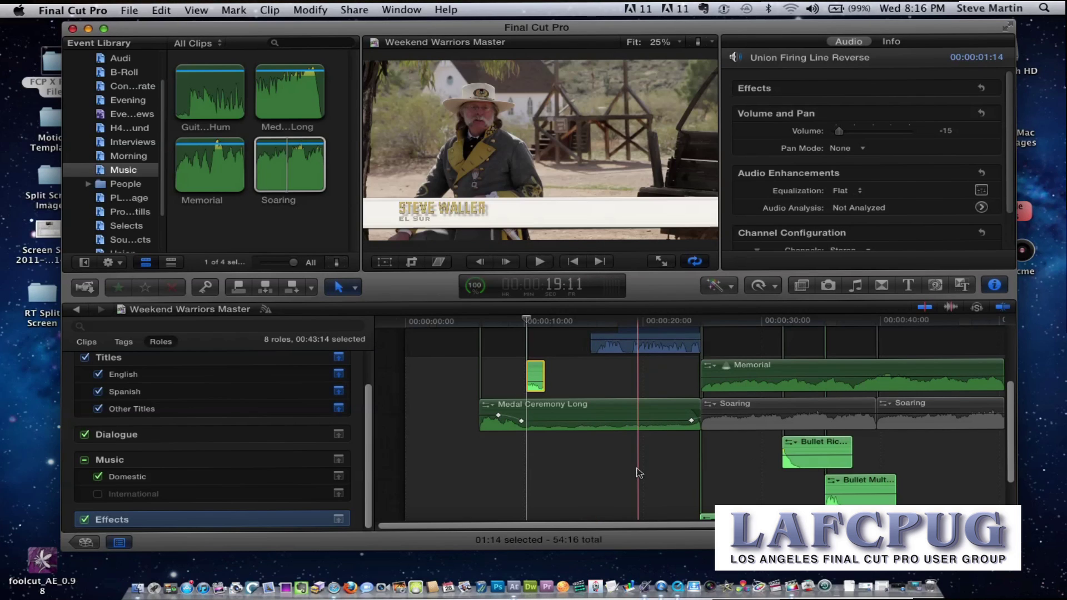
Inspect both Soaring music clips, ending on the first one at volume 0.
scroll(638, 472, right, 5)
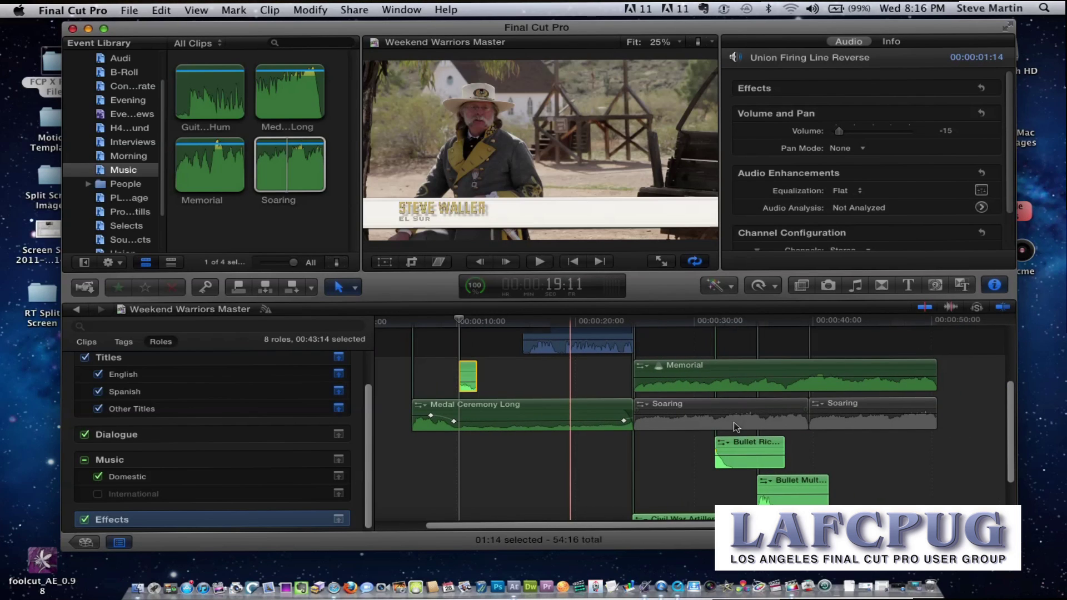
scroll(737, 426, right, 1)
click(733, 421)
click(832, 413)
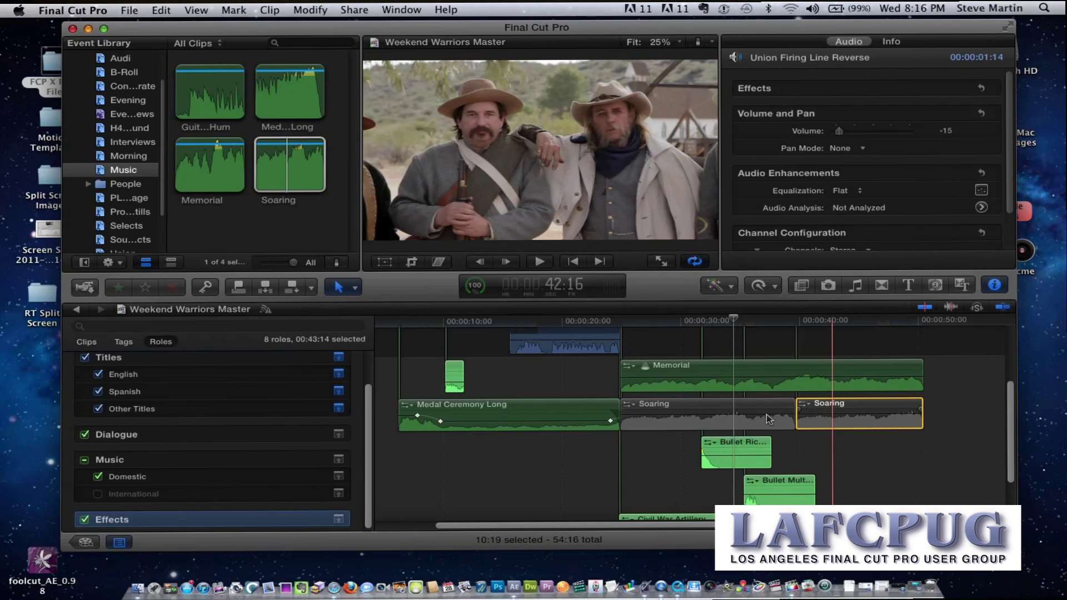
click(721, 425)
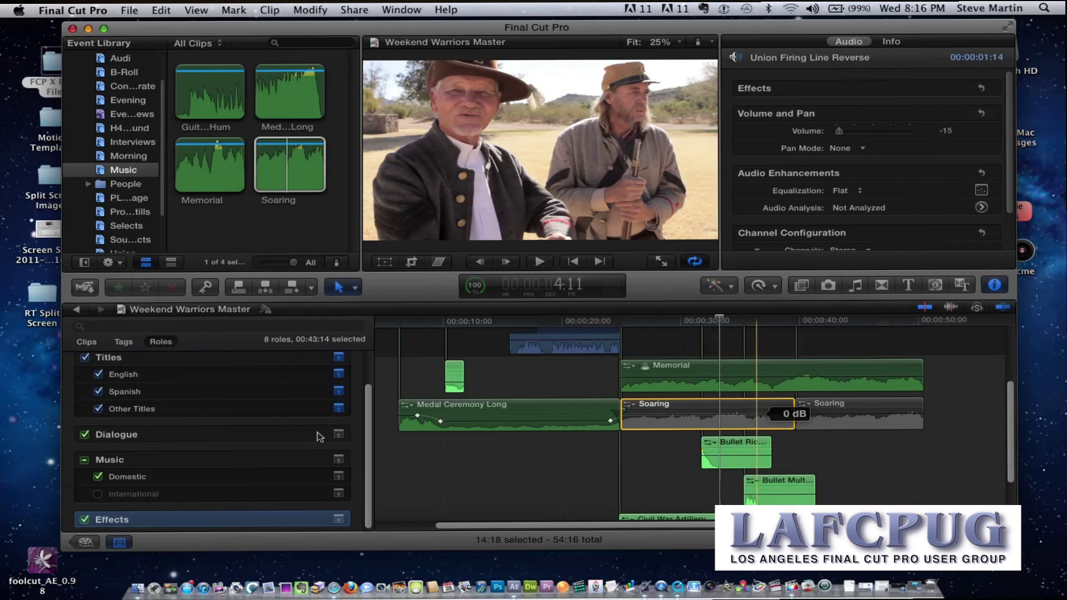
scroll(292, 438, down, 1)
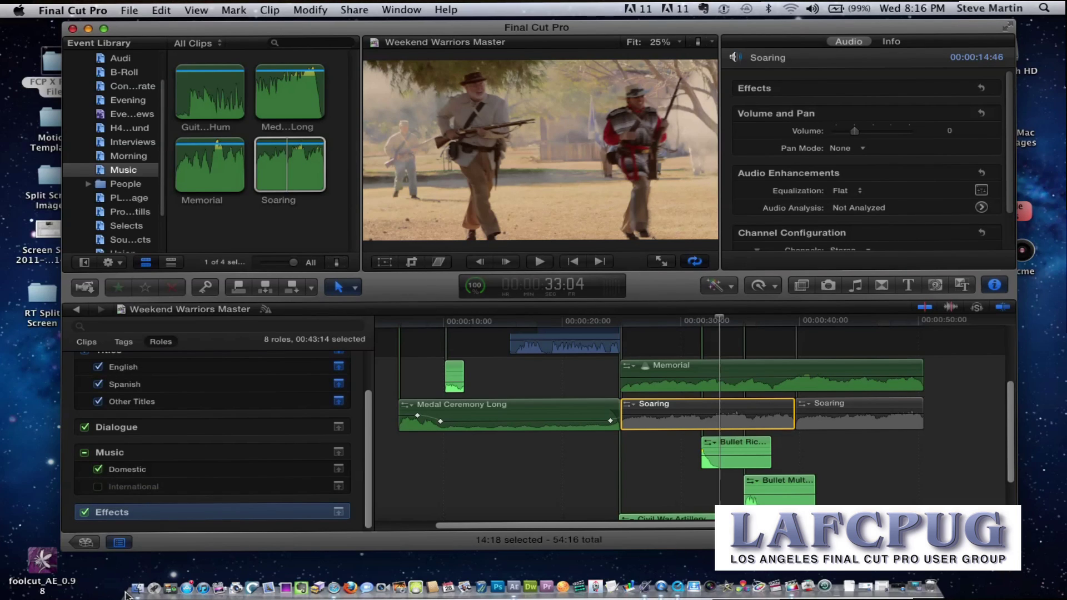
Turn the International music subrole on and Domestic off, highlighting each subrole's clips.
click(98, 487)
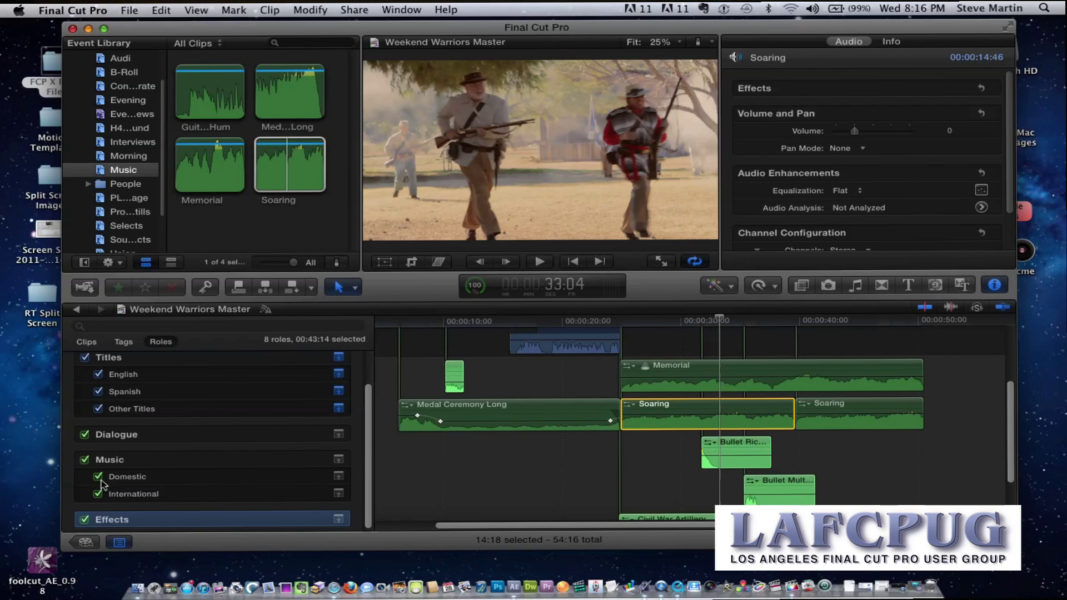
click(151, 498)
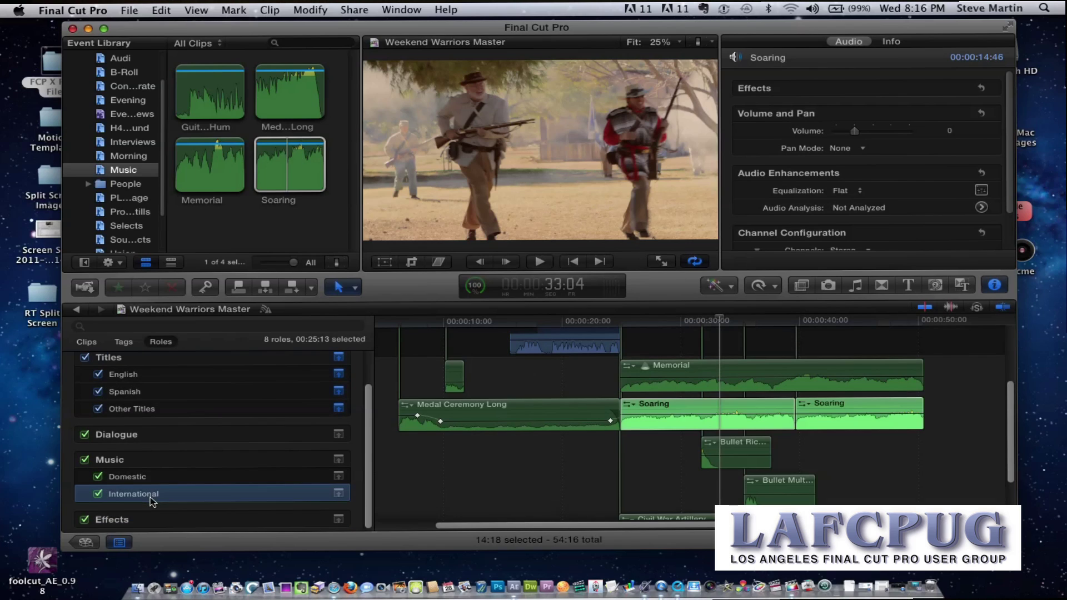
click(98, 477)
click(192, 482)
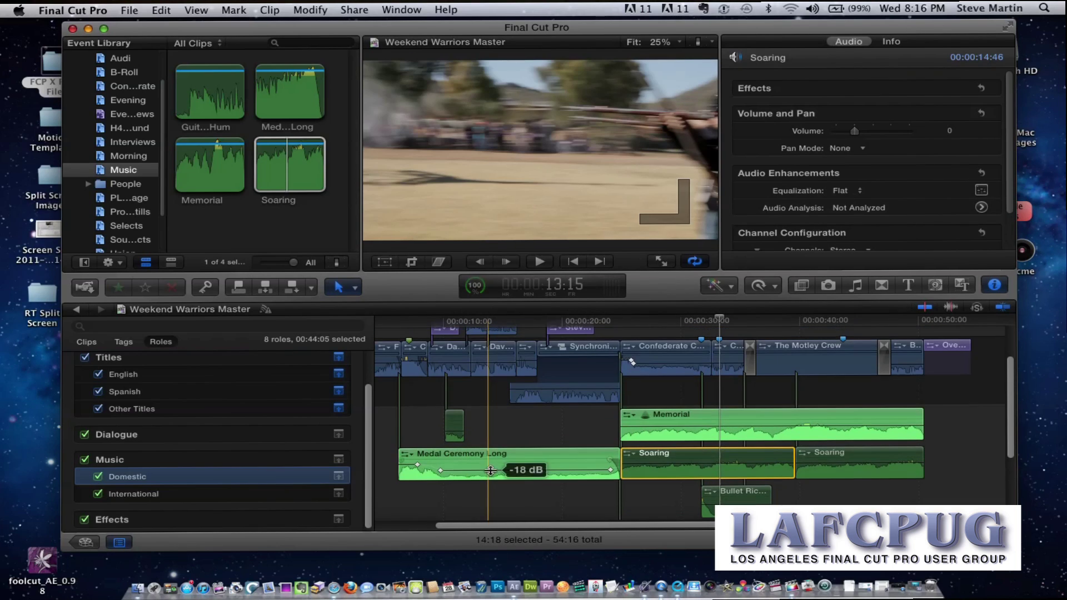
scroll(472, 423, up, 3)
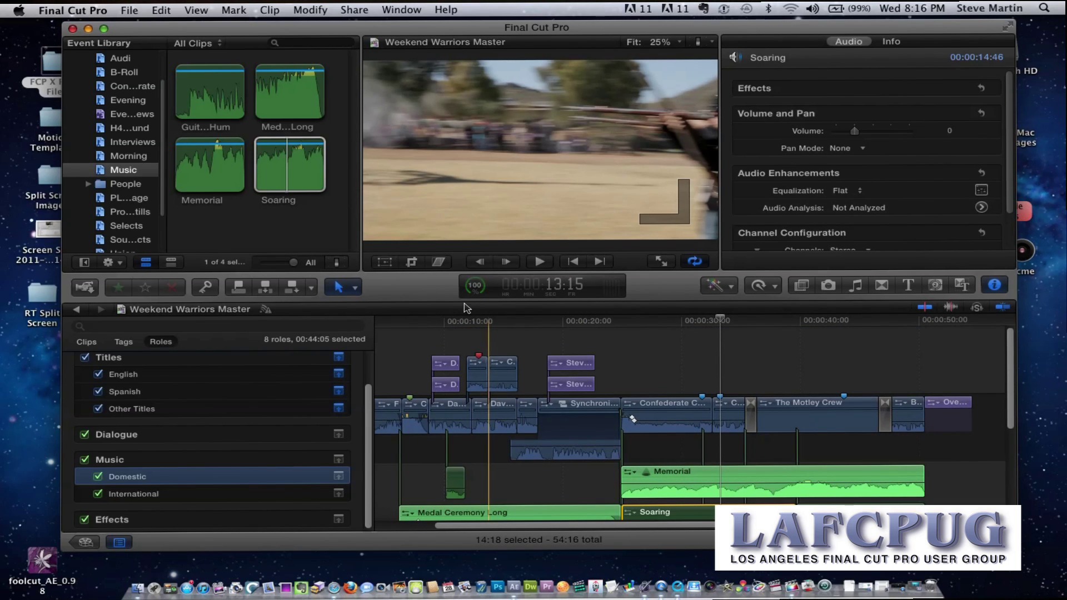
click(448, 321)
scroll(449, 321, left, 2)
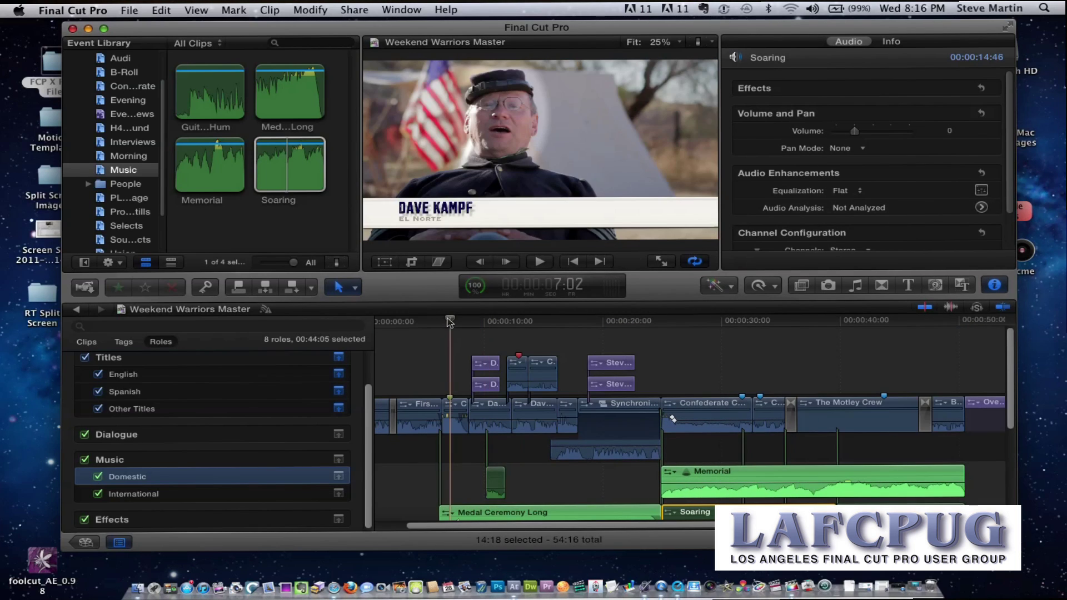
key(super+equal)
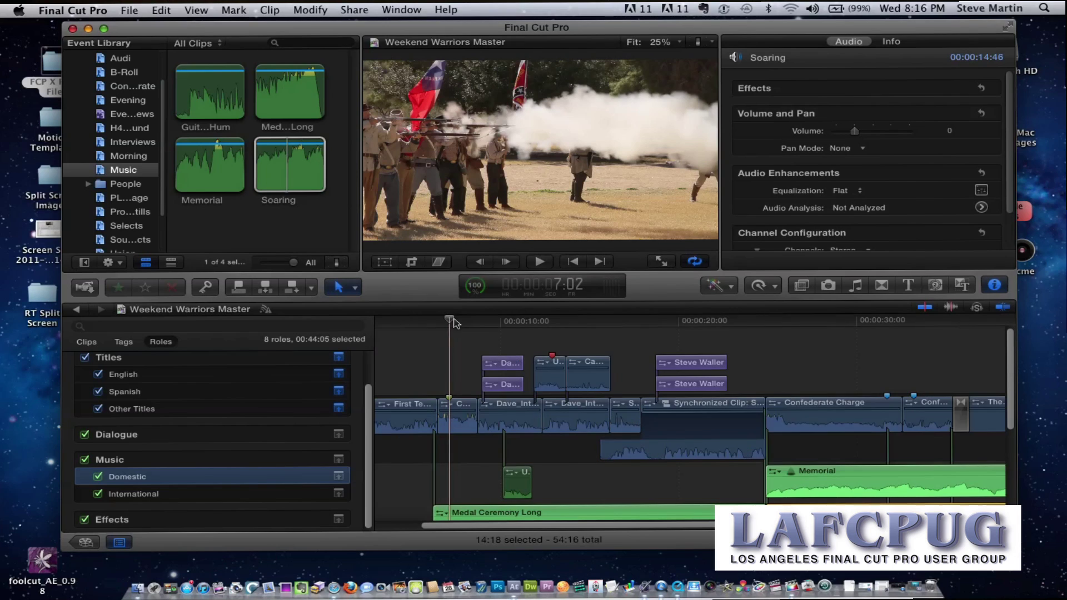
key(super+equal)
key(super+equal)
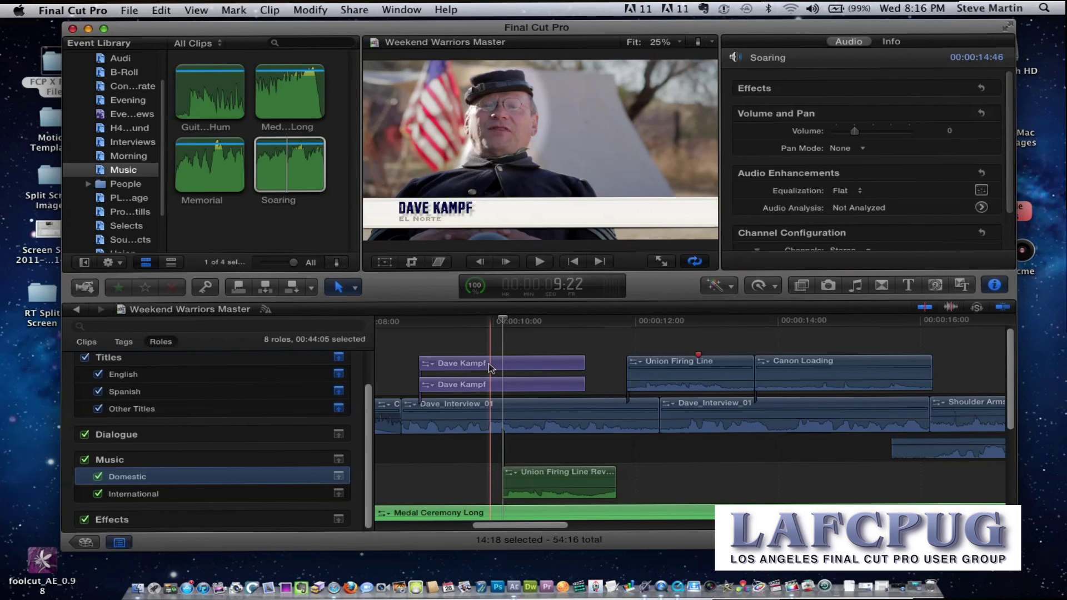
click(489, 363)
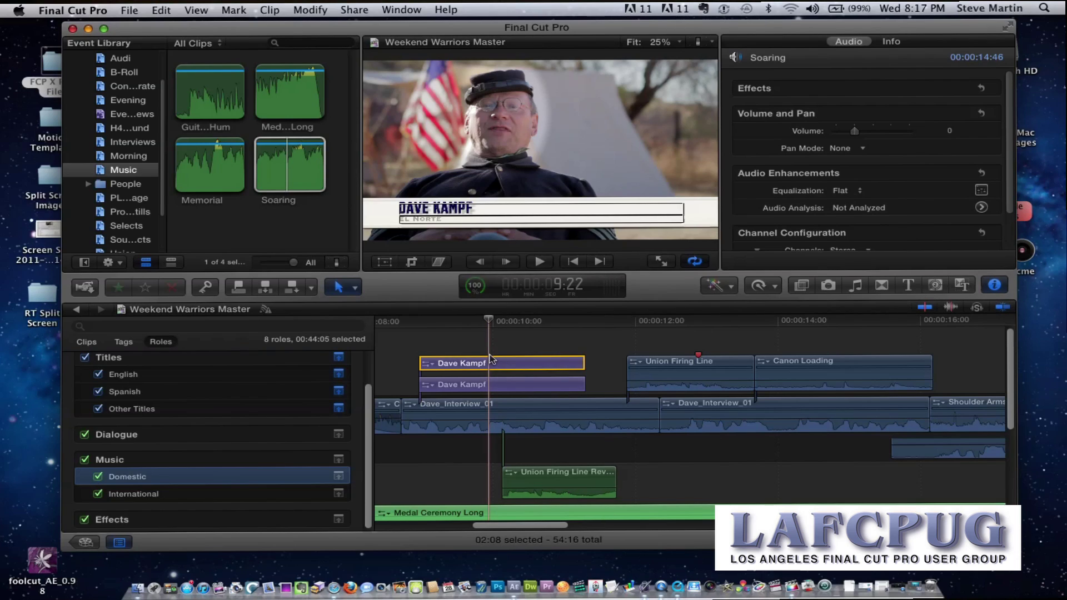
click(424, 234)
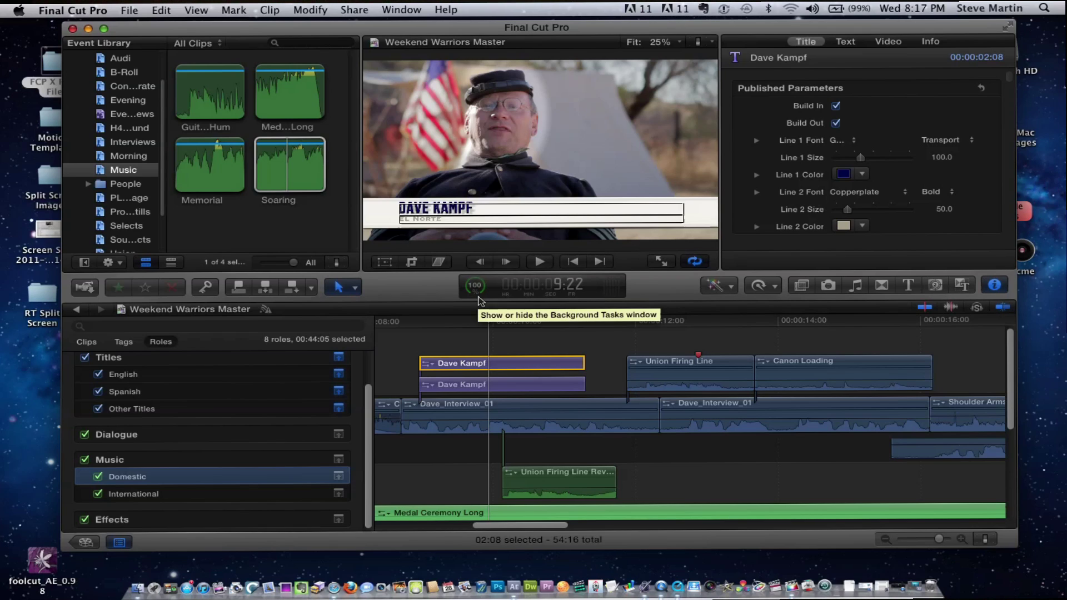
scroll(716, 334, right, 3)
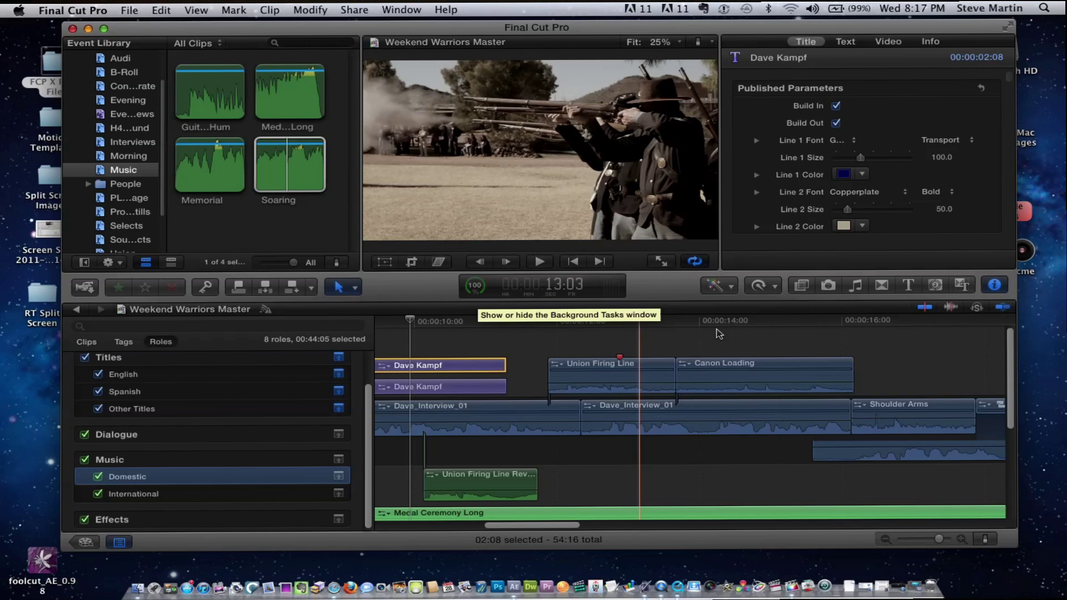
scroll(716, 333, right, 10)
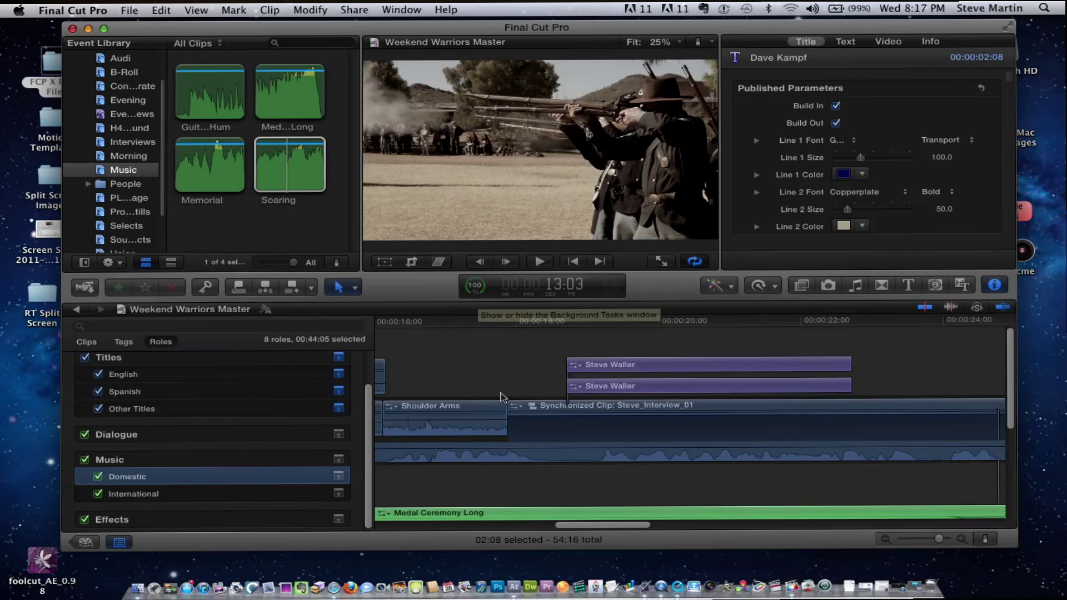
scroll(534, 384, left, 2)
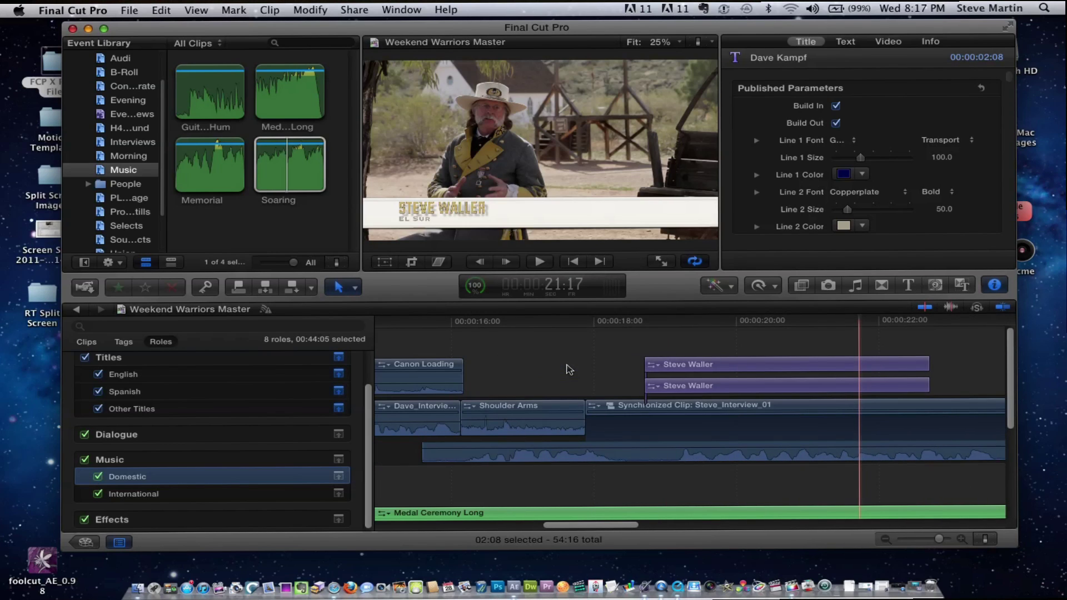
scroll(568, 370, left, 1)
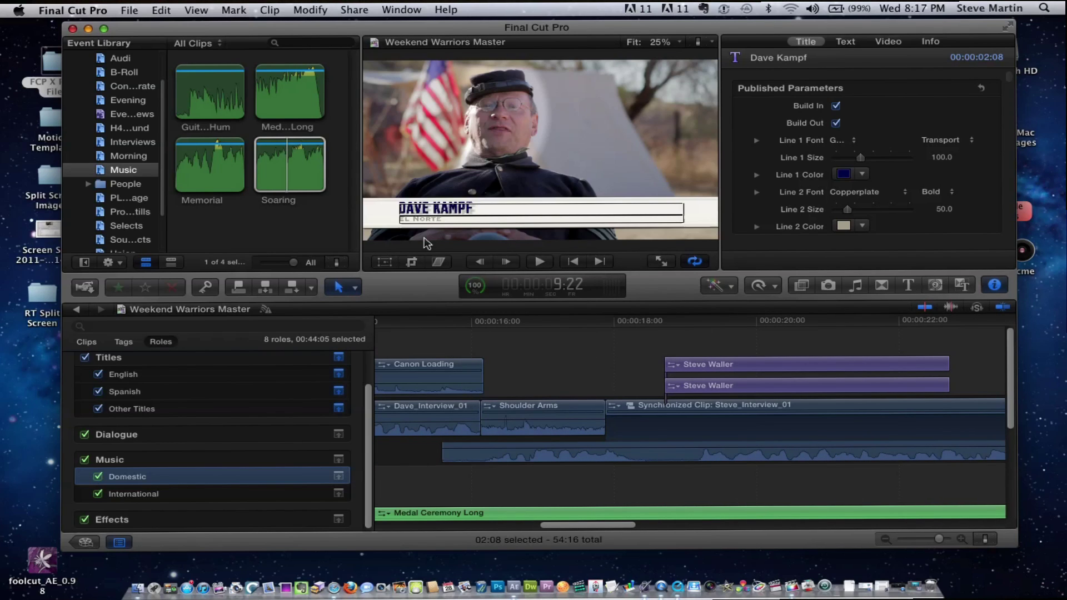
scroll(528, 445, left, 3)
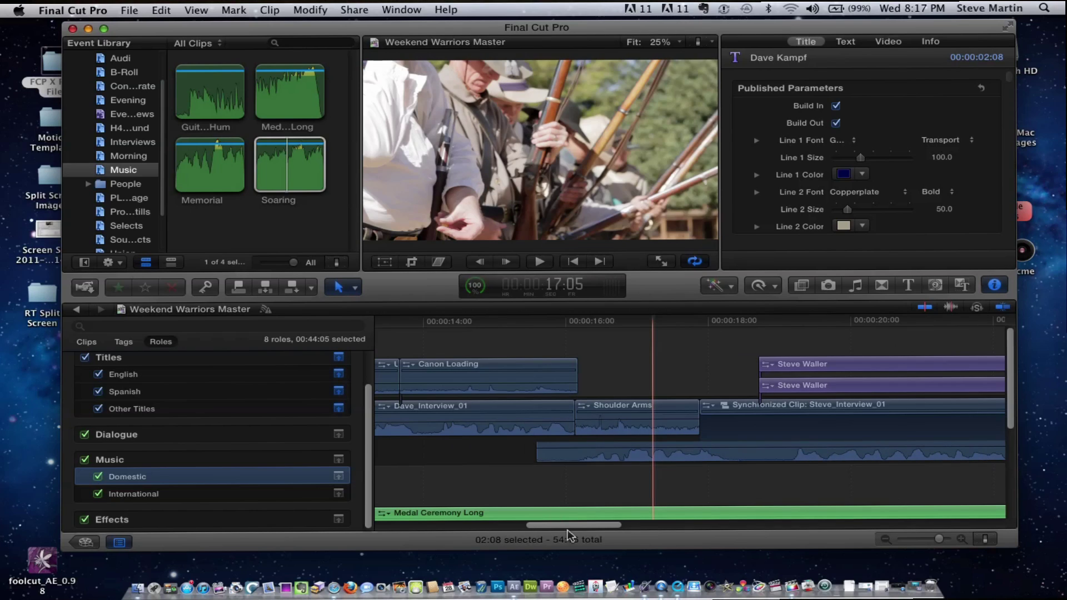
scroll(567, 531, left, 3)
scroll(565, 531, left, 3)
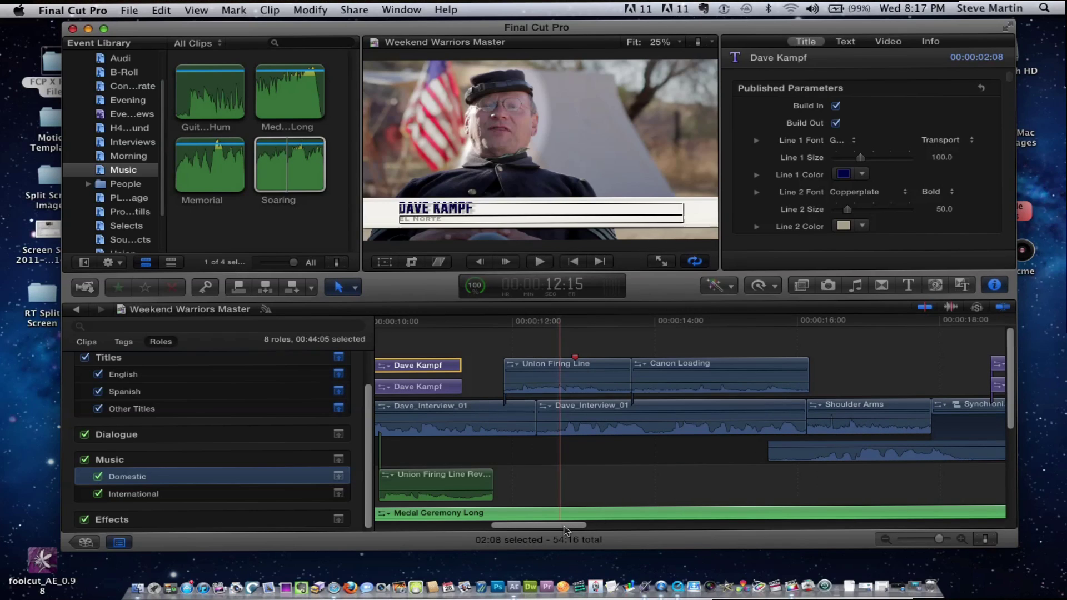
scroll(438, 340, left, 3)
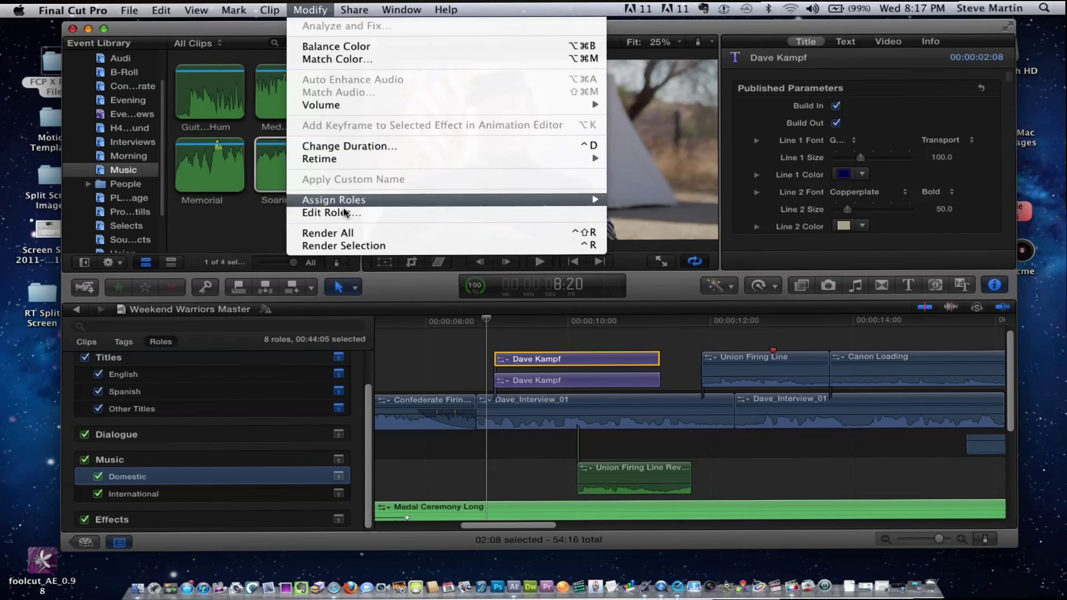
In the role editor, trial an Apache subrole under Titles, view Music, then cancel.
click(345, 214)
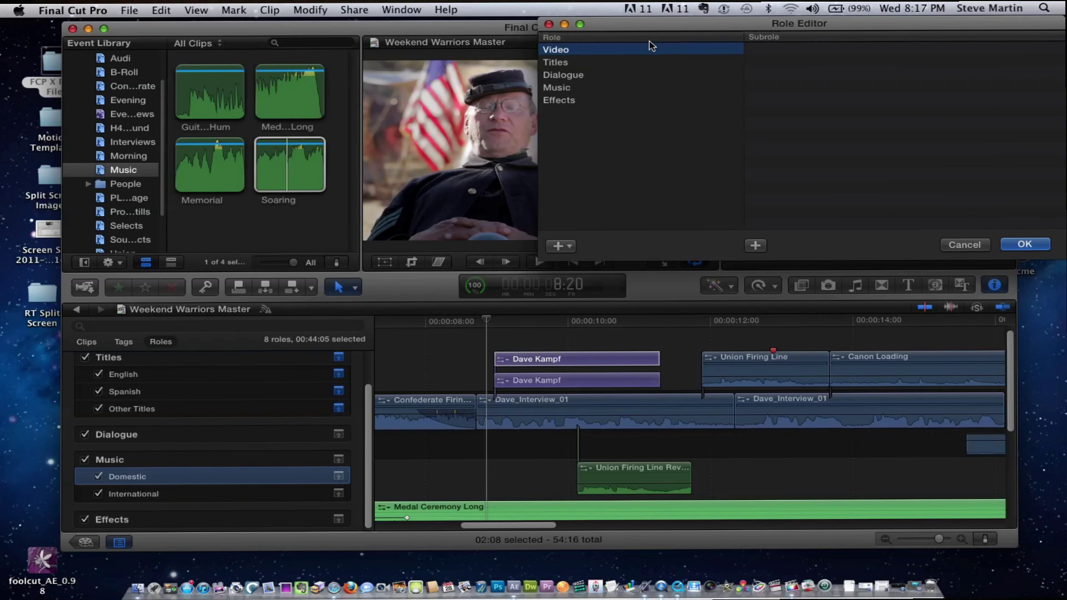
drag(640, 24, 443, 104)
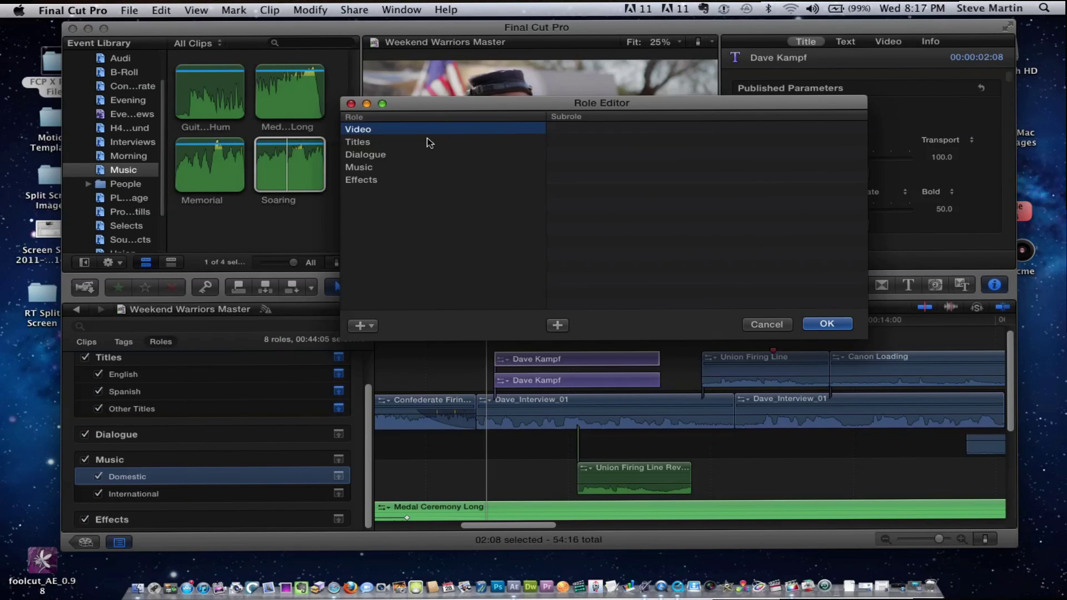
click(380, 144)
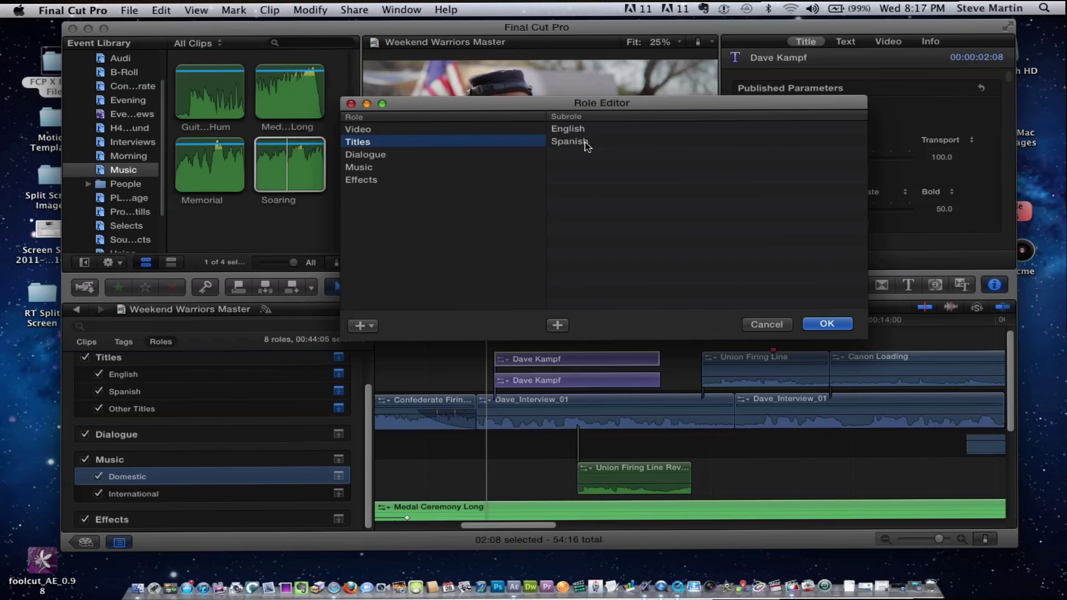
click(558, 325)
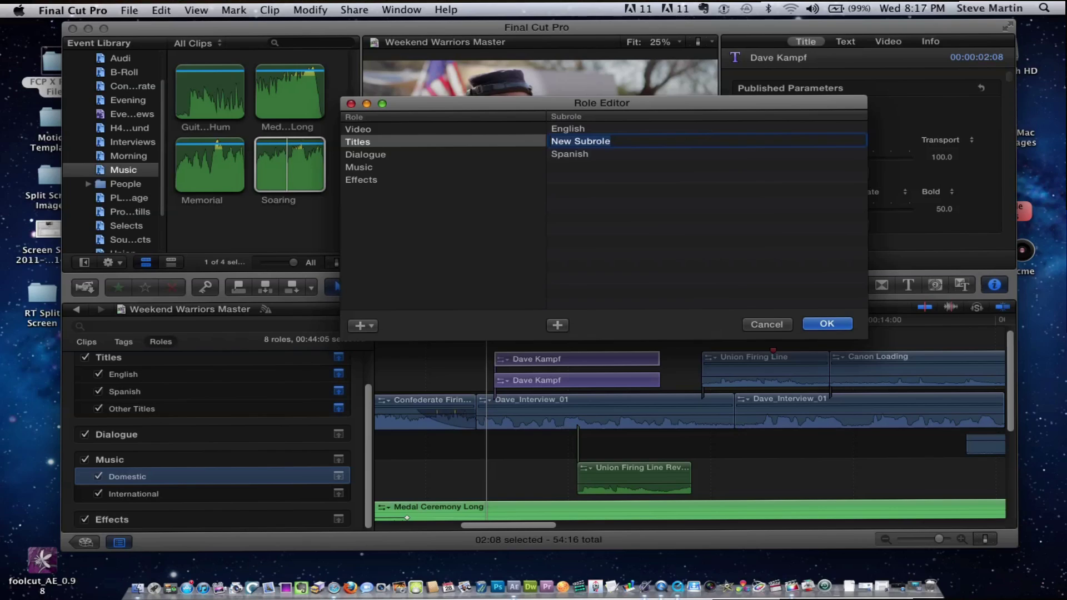
text(Apach)
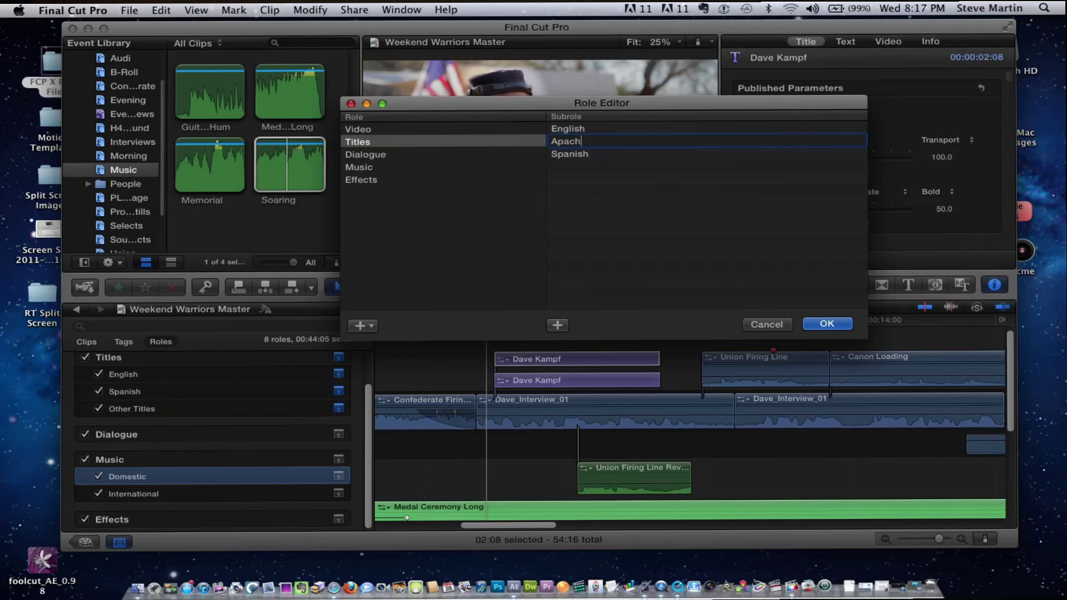
text(e)
key(Return)
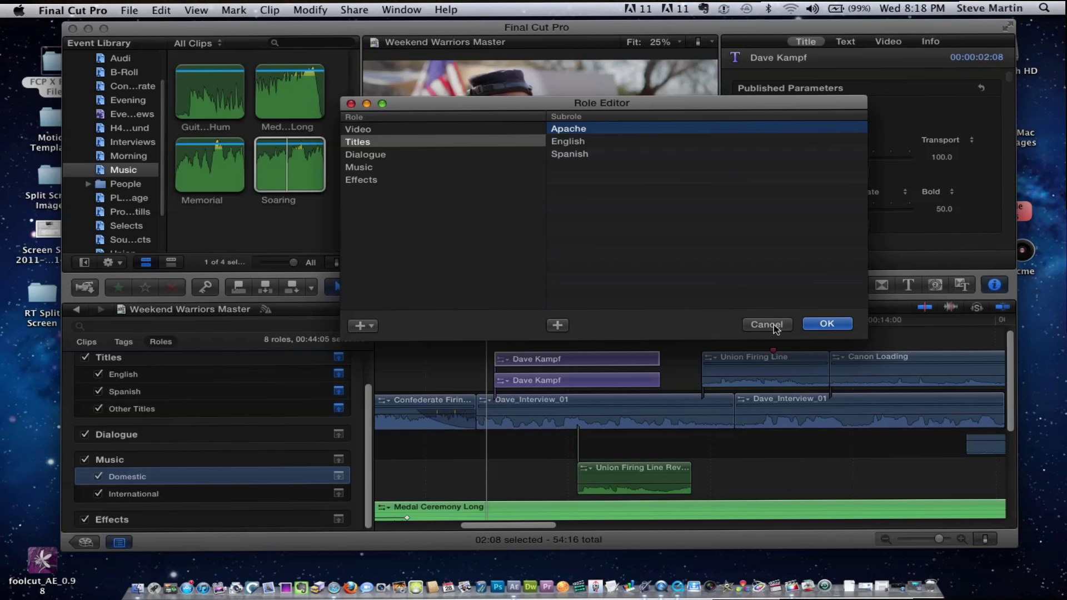
click(364, 167)
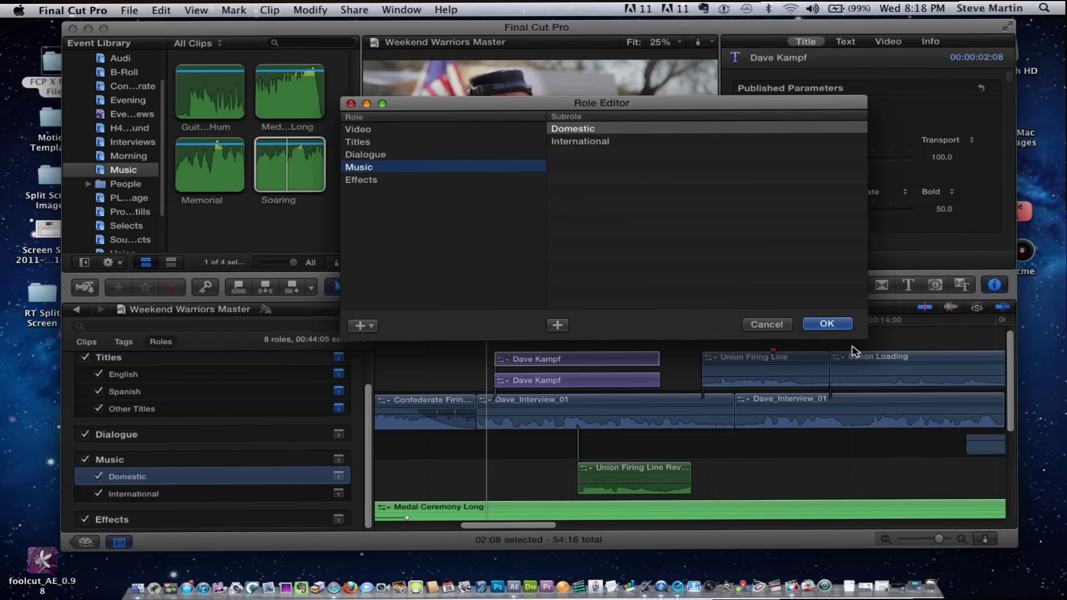
click(764, 326)
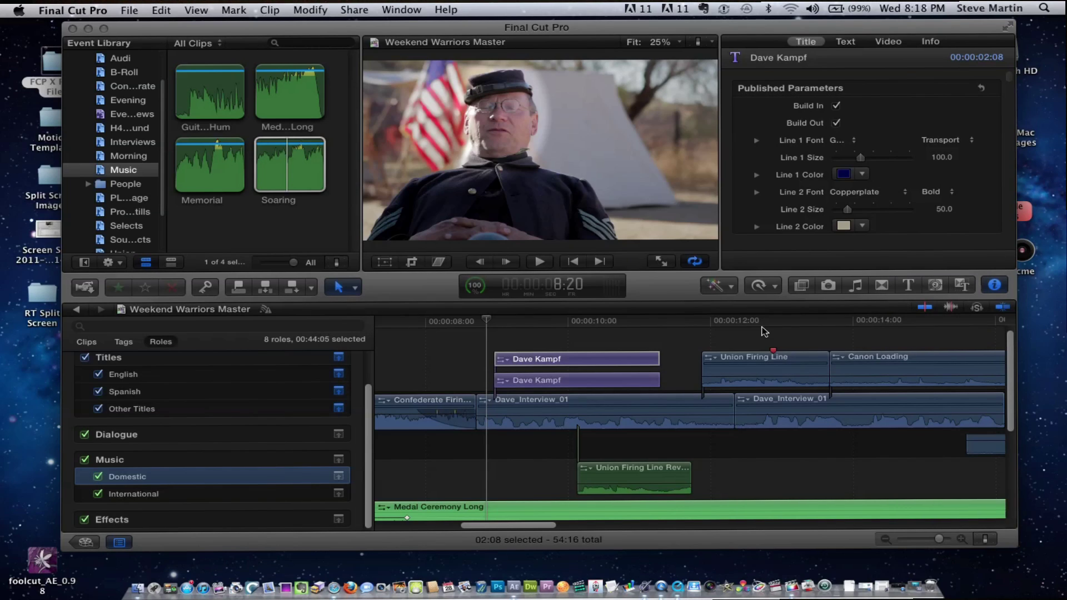
Reselect the upper Dave Kampf title clip and play back its section.
click(610, 342)
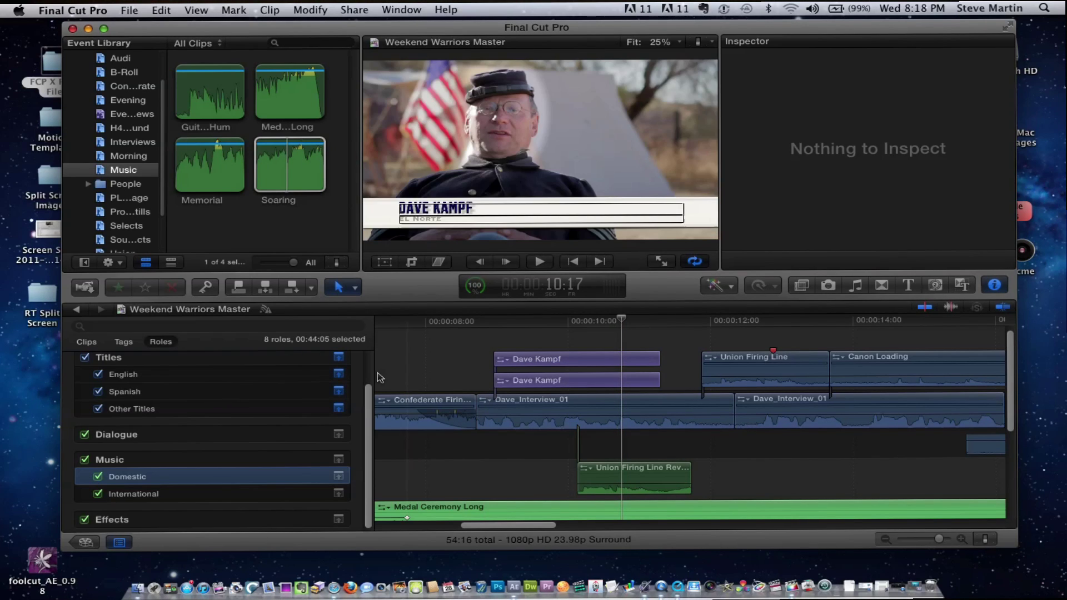
click(538, 360)
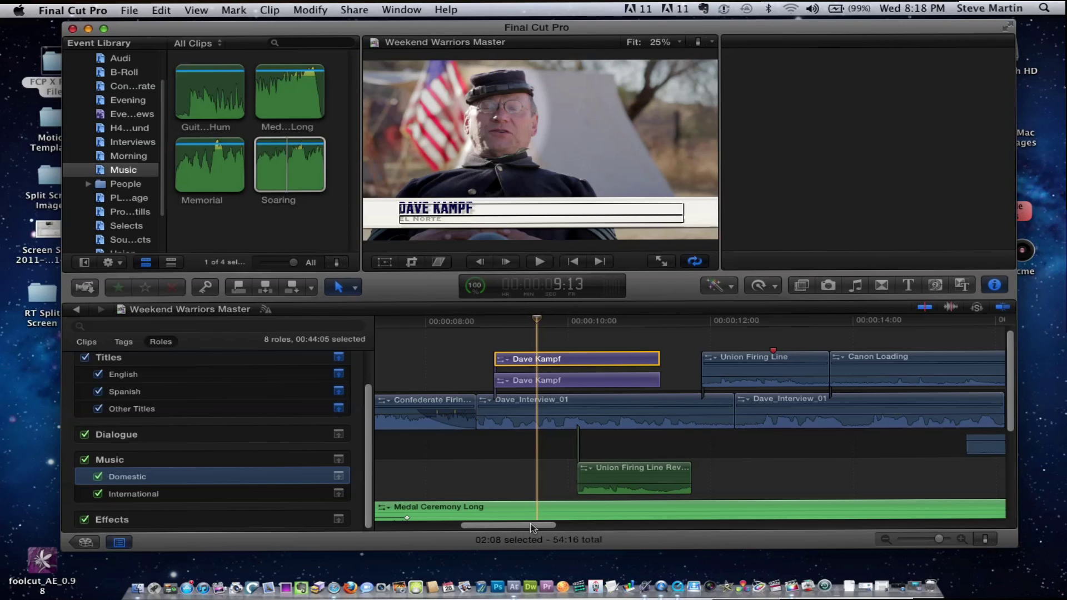
key(space)
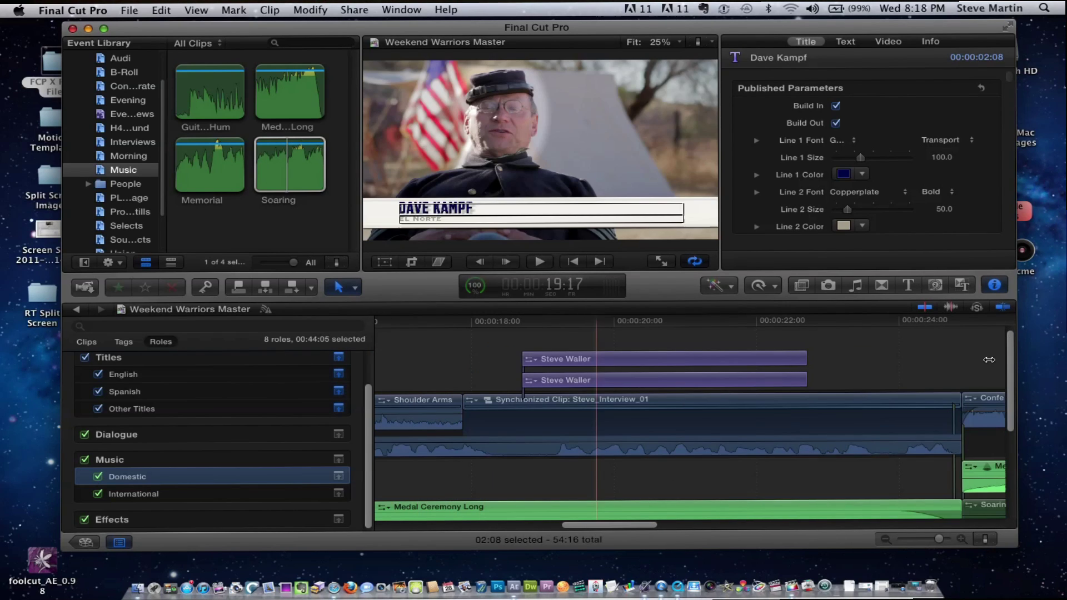
click(727, 362)
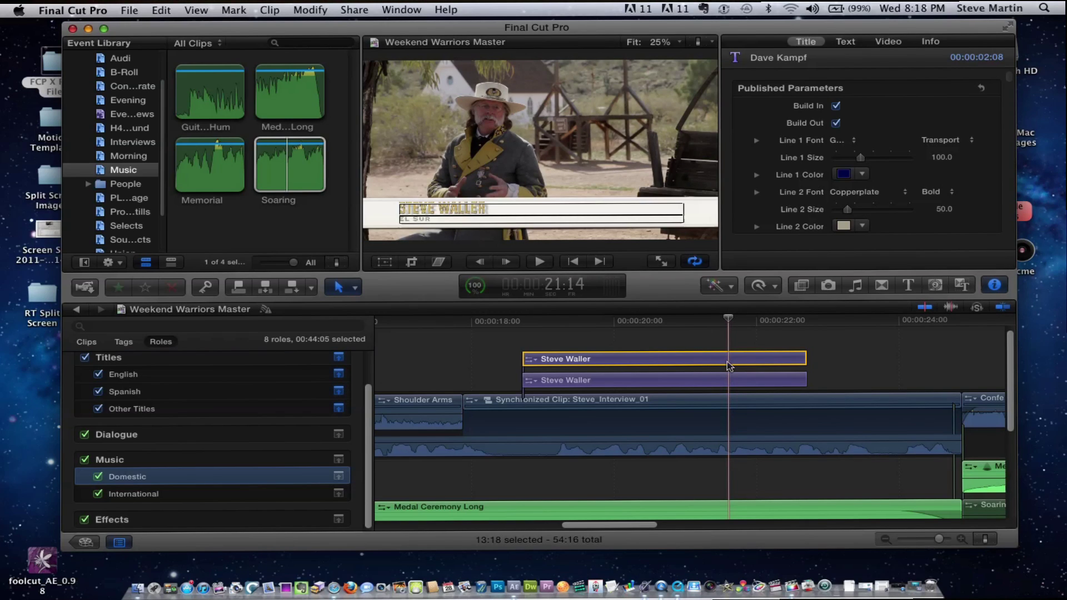
click(322, 10)
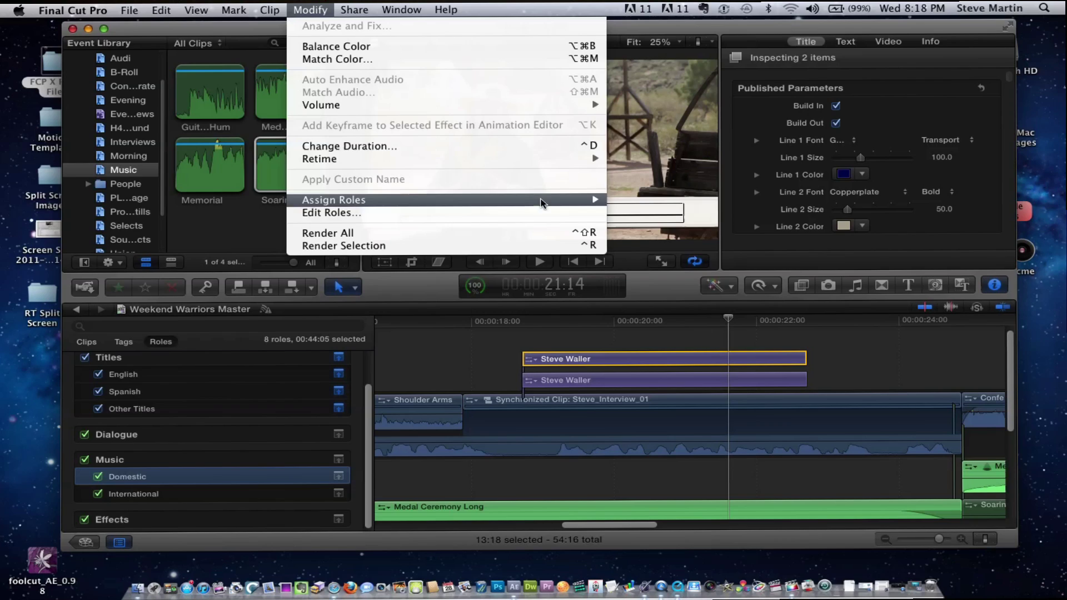
mouse_move(558, 201)
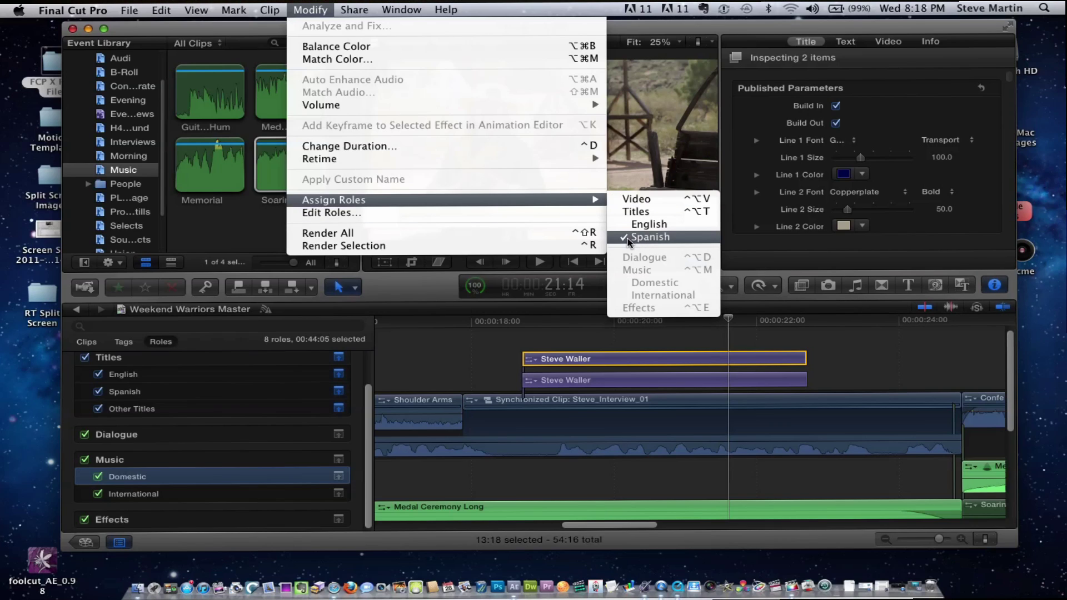
click(628, 238)
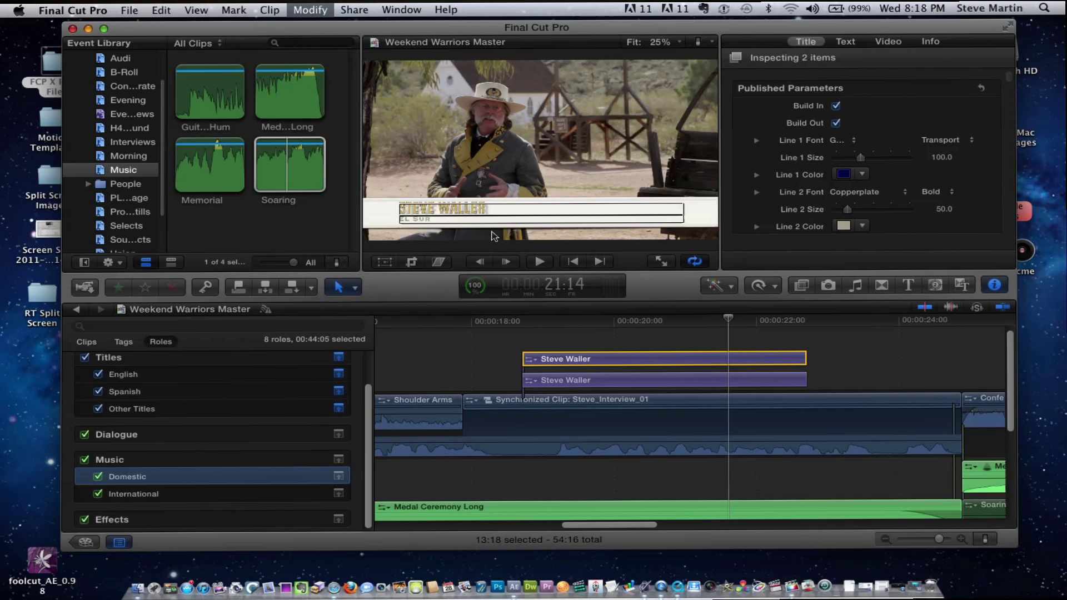
Zoom the Weekend Warriors Master timeline out three steps with Cmd+minus.
scroll(560, 453, down, 3)
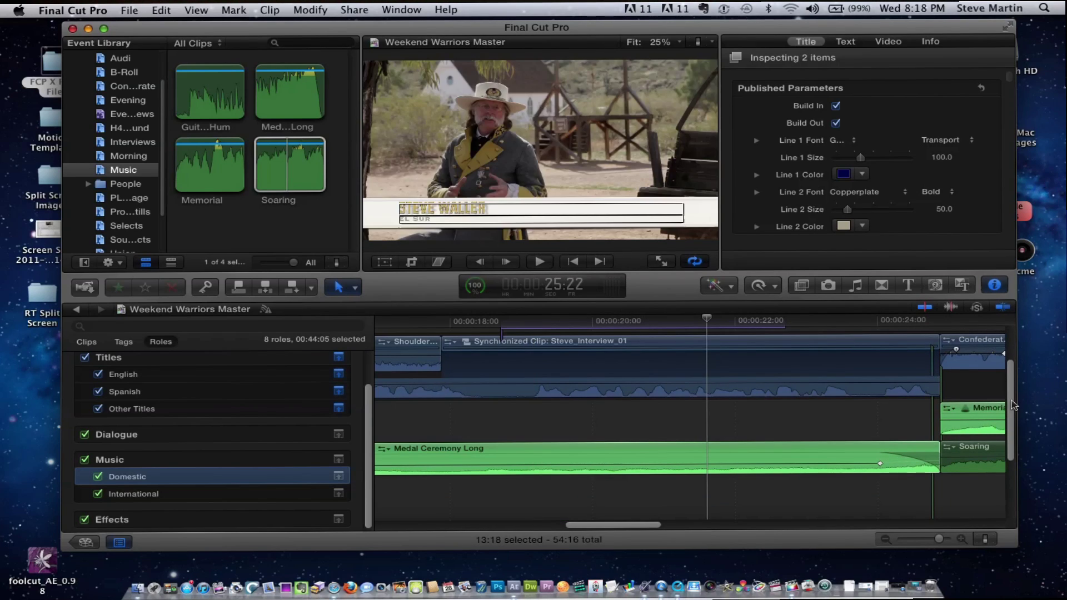
scroll(528, 465, down, 3)
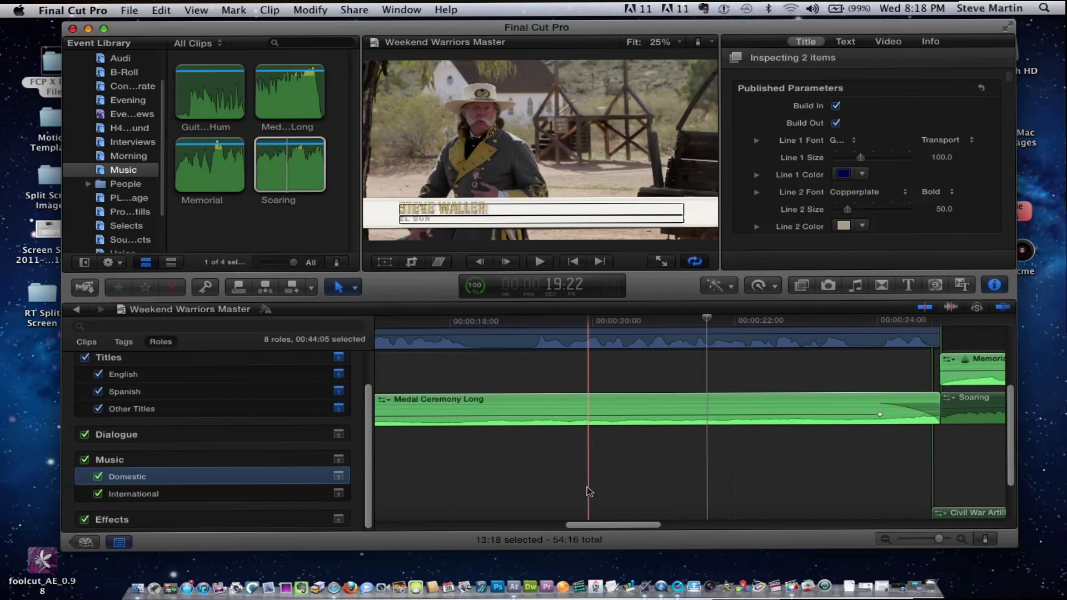
key(super+minus)
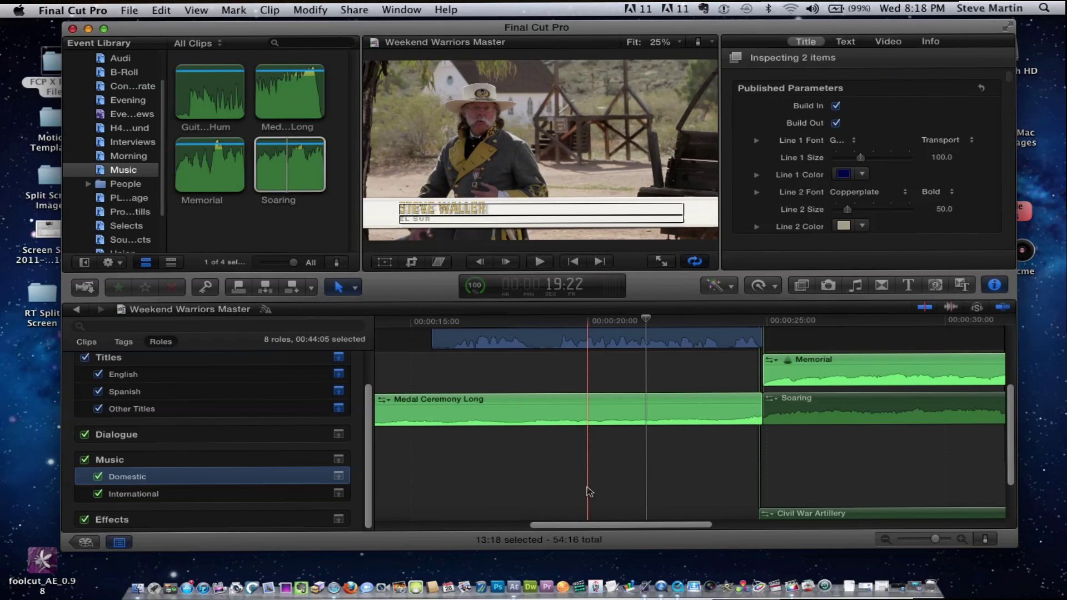
key(super+minus)
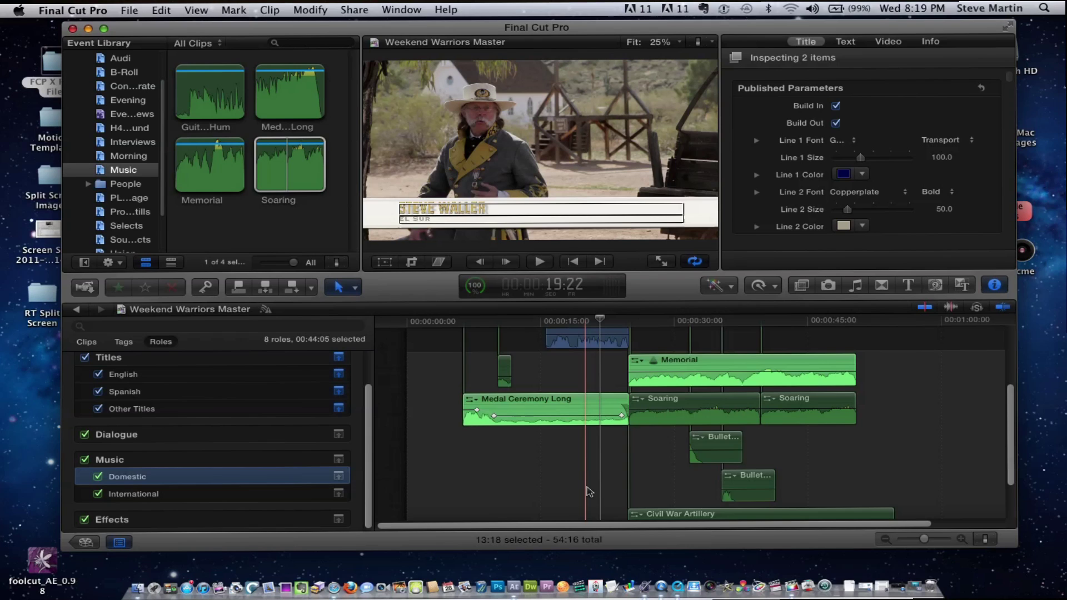
key(super+minus)
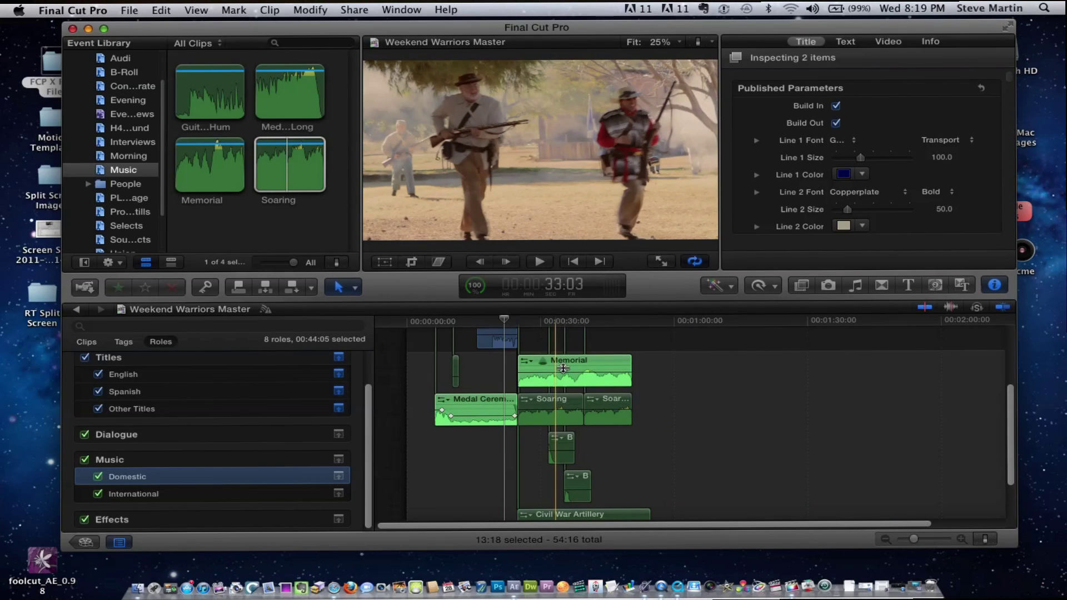
Hide and reshow the roles index, then select and clear the Music role's clips.
click(119, 543)
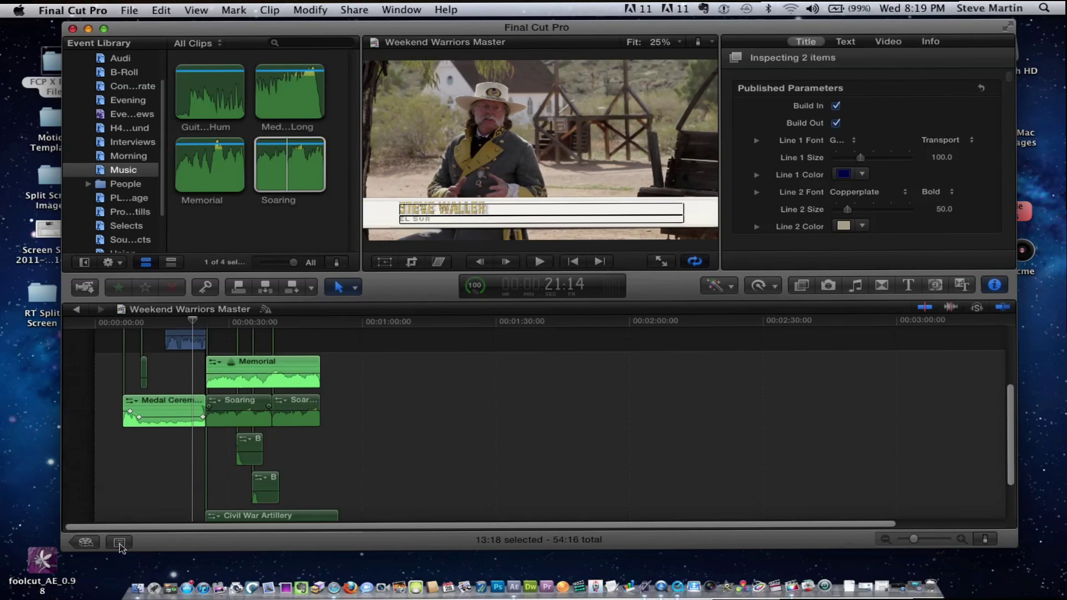
click(387, 465)
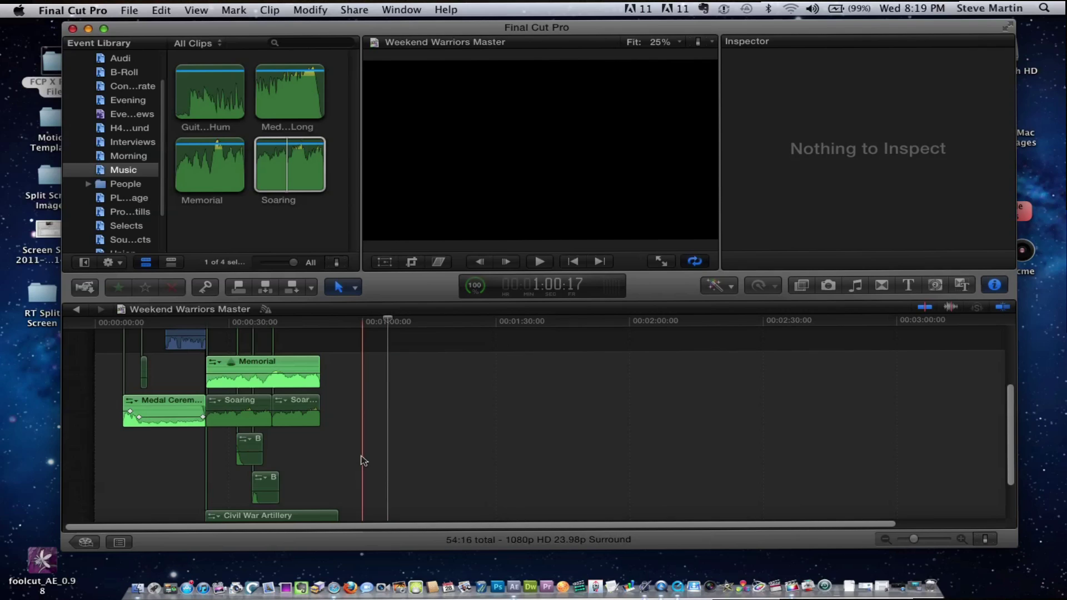
click(122, 543)
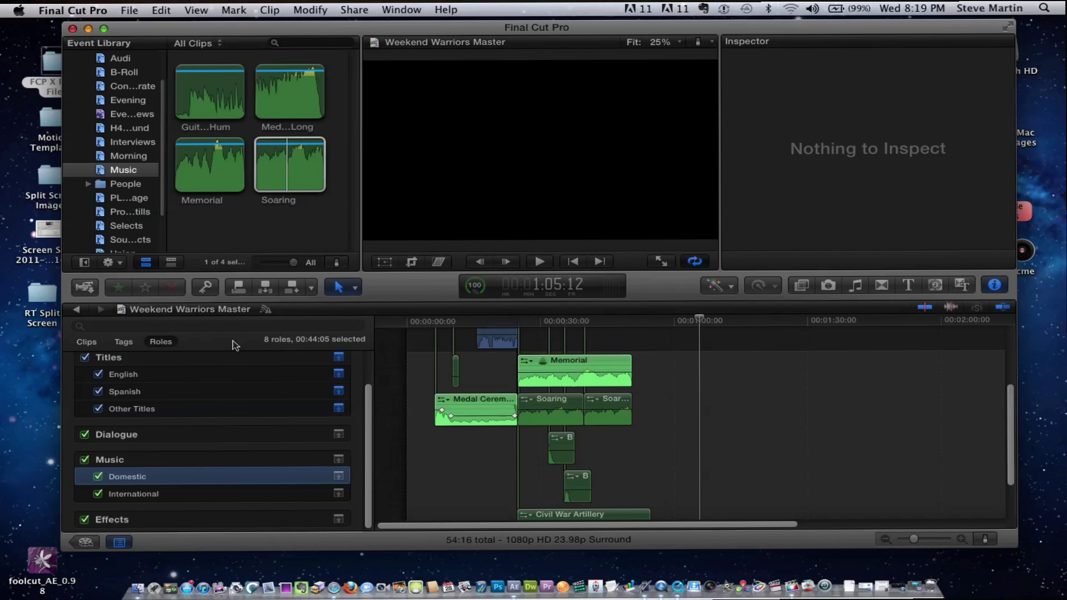
click(72, 459)
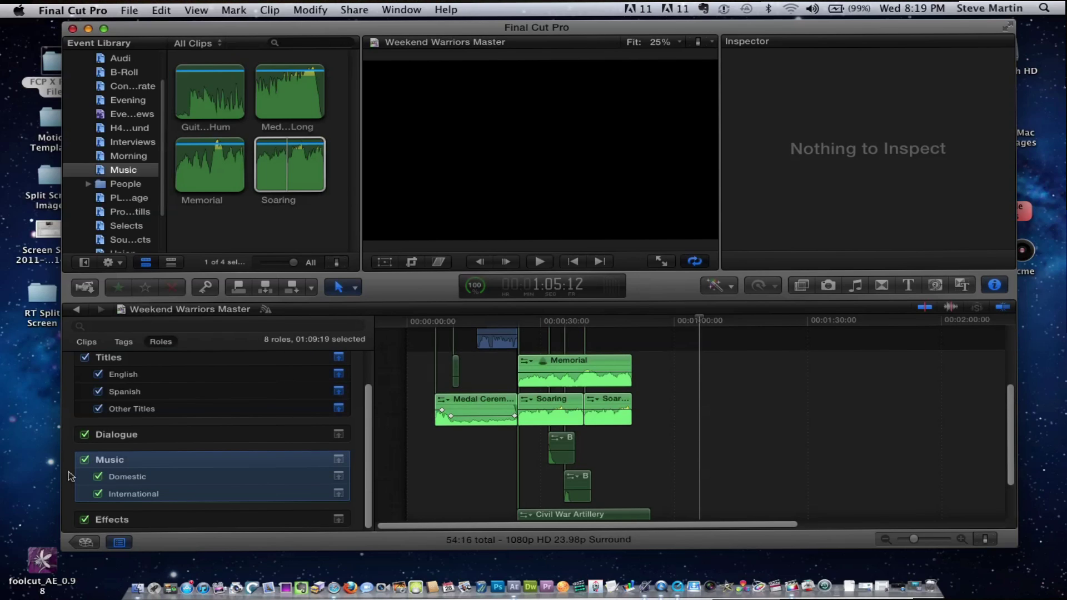
click(68, 474)
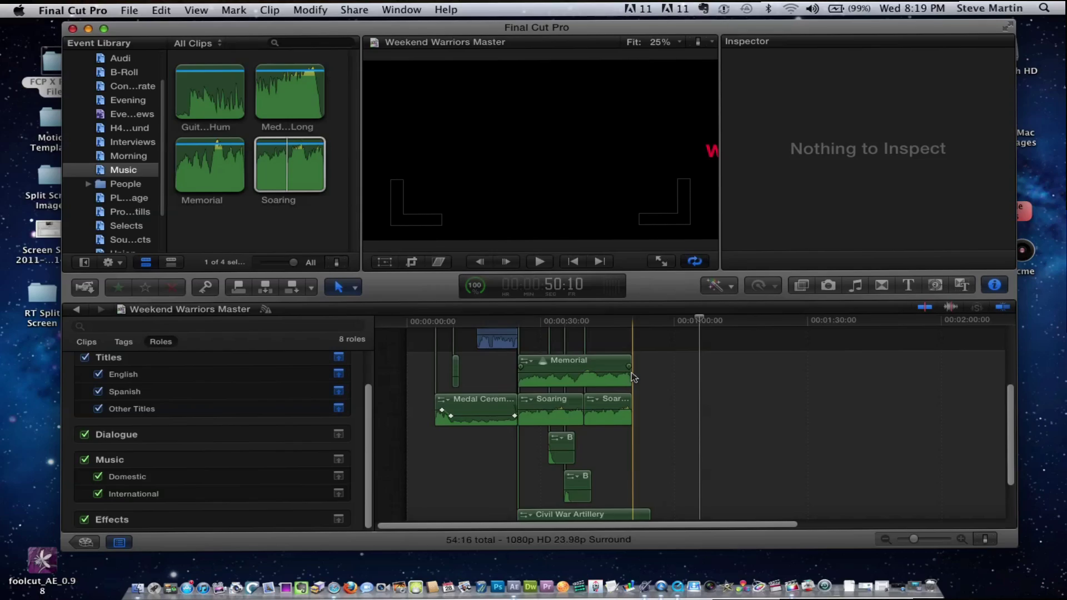
Select both B clips and Civil War Artillery and combine them into a New Compound Clip.
scroll(633, 378, down, 3)
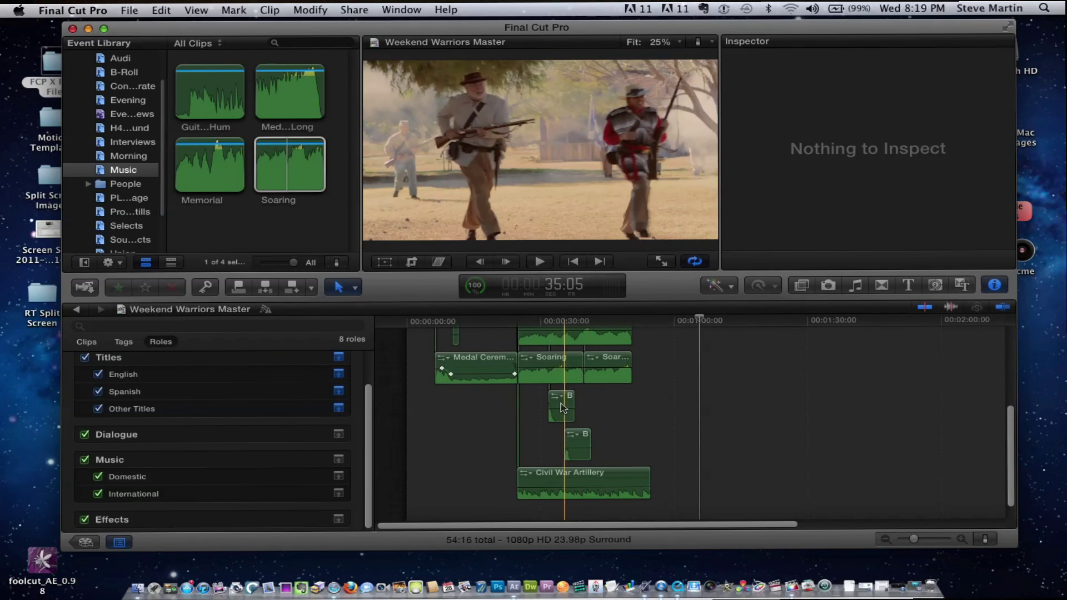
click(561, 402)
super+click(578, 442)
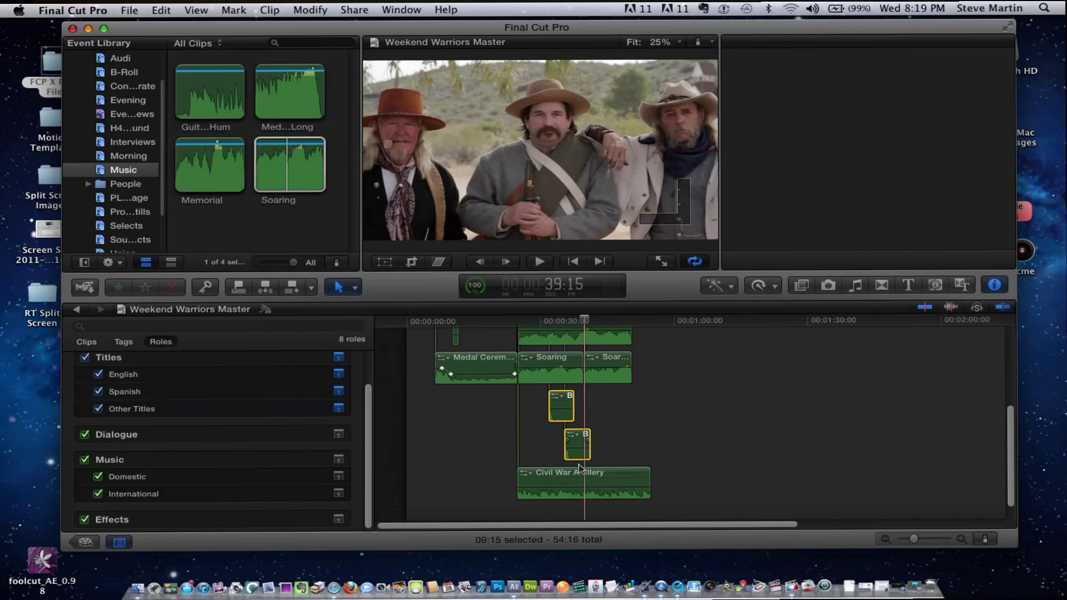
super+click(579, 492)
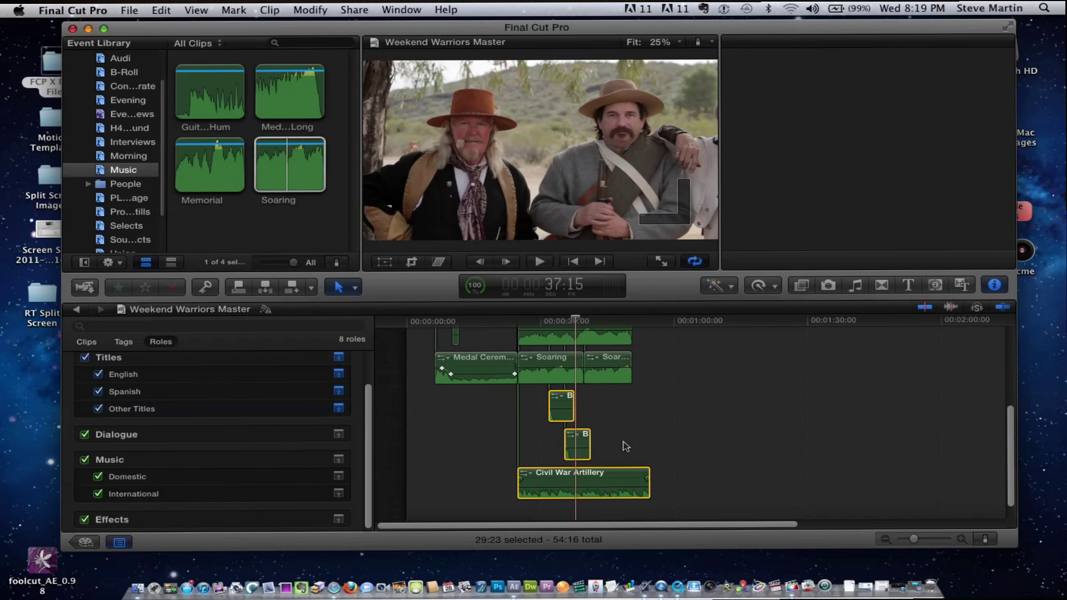
click(611, 436)
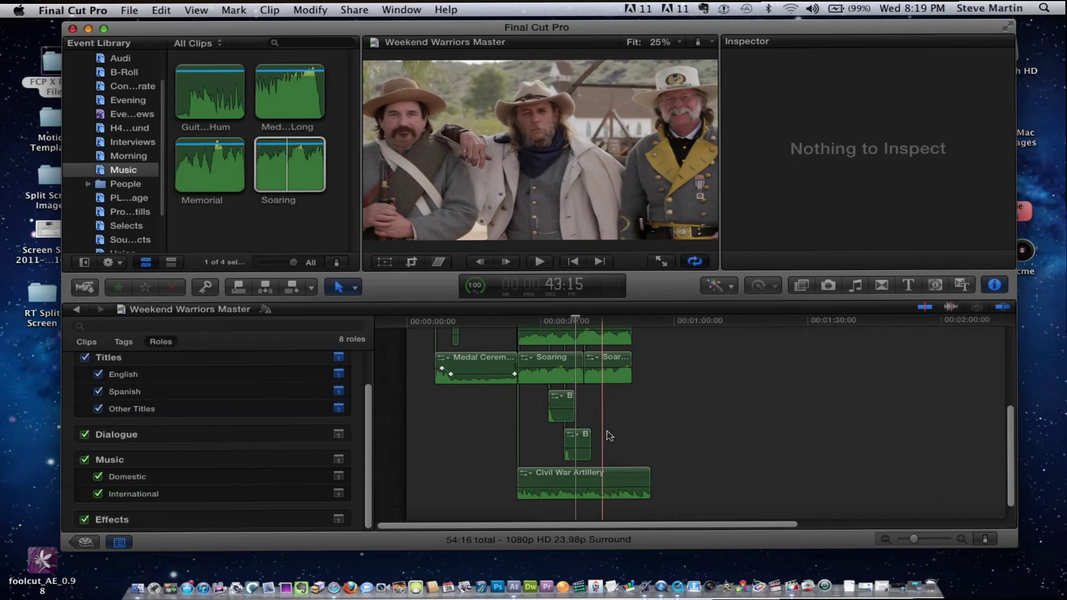
click(610, 437)
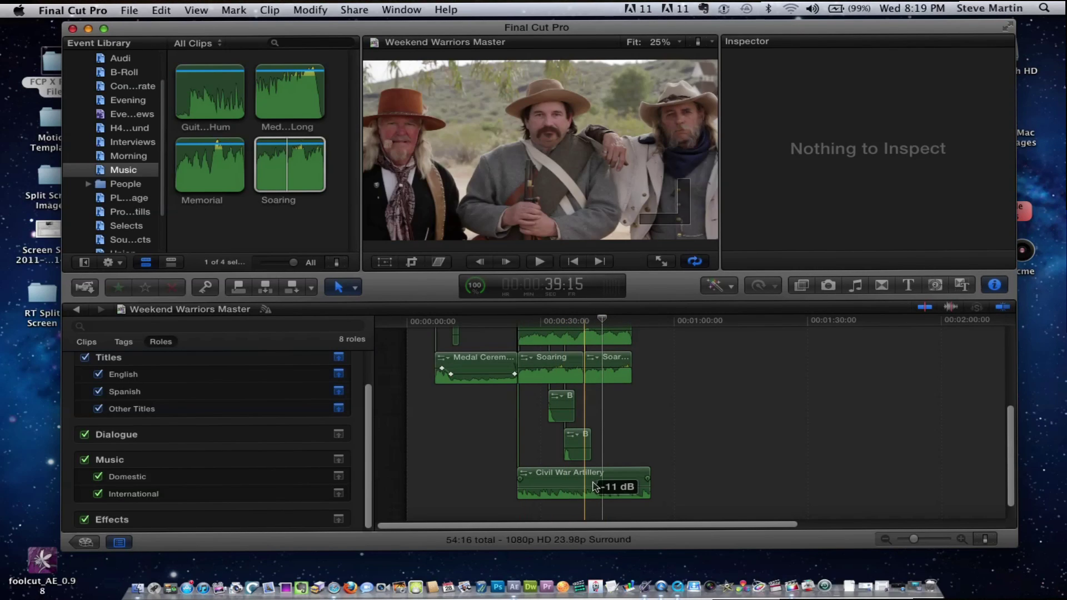
drag(491, 404, 598, 487)
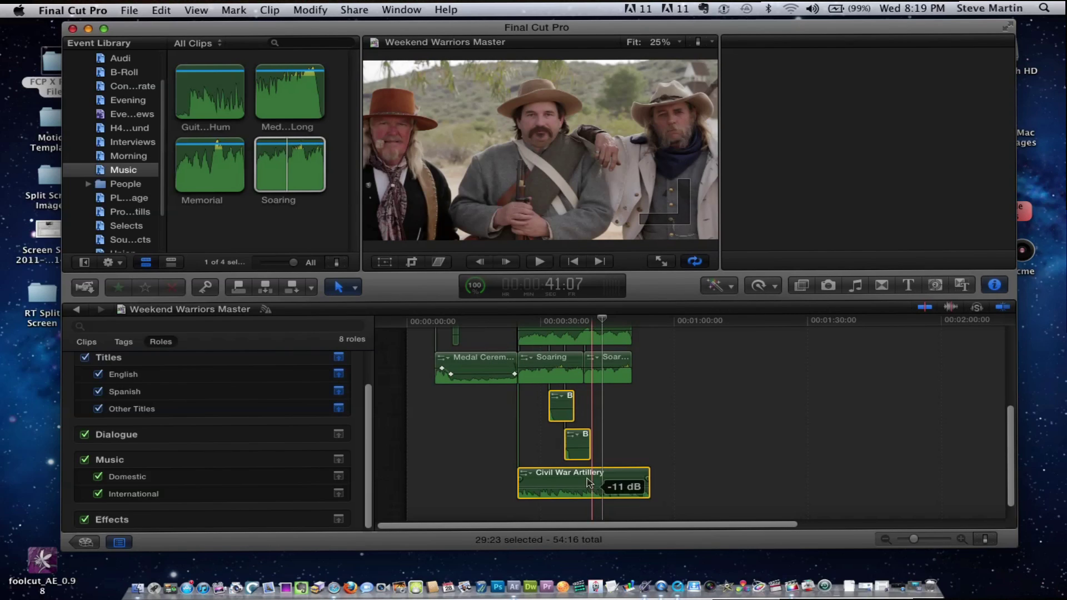
right_click(590, 482)
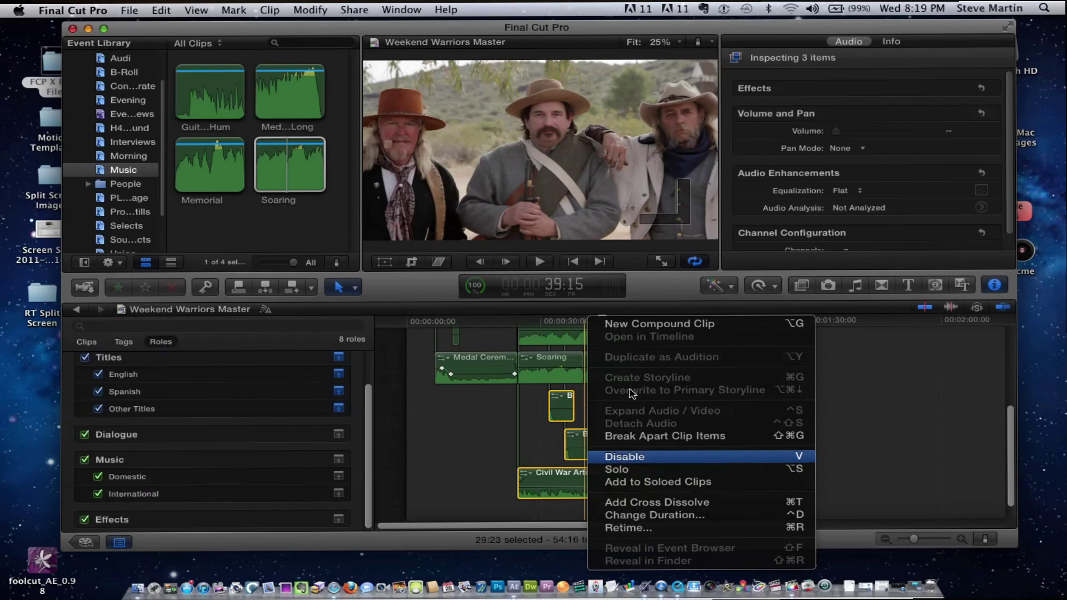
click(636, 328)
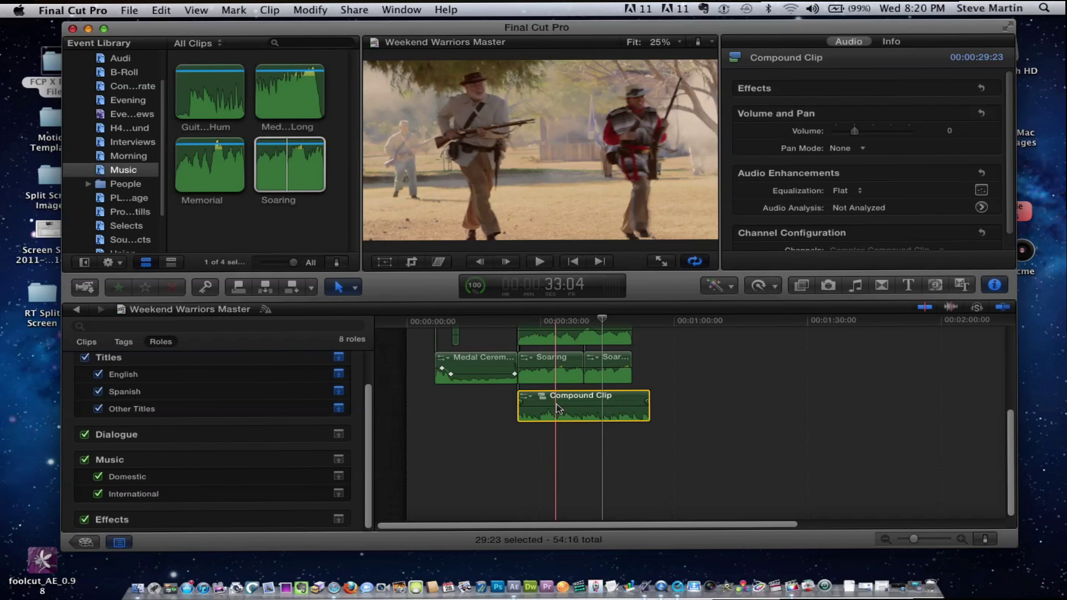
Drag the Compound Clip's volume down to -7 dB, then bring up the Modify menu.
click(558, 408)
drag(558, 410, 555, 409)
click(562, 406)
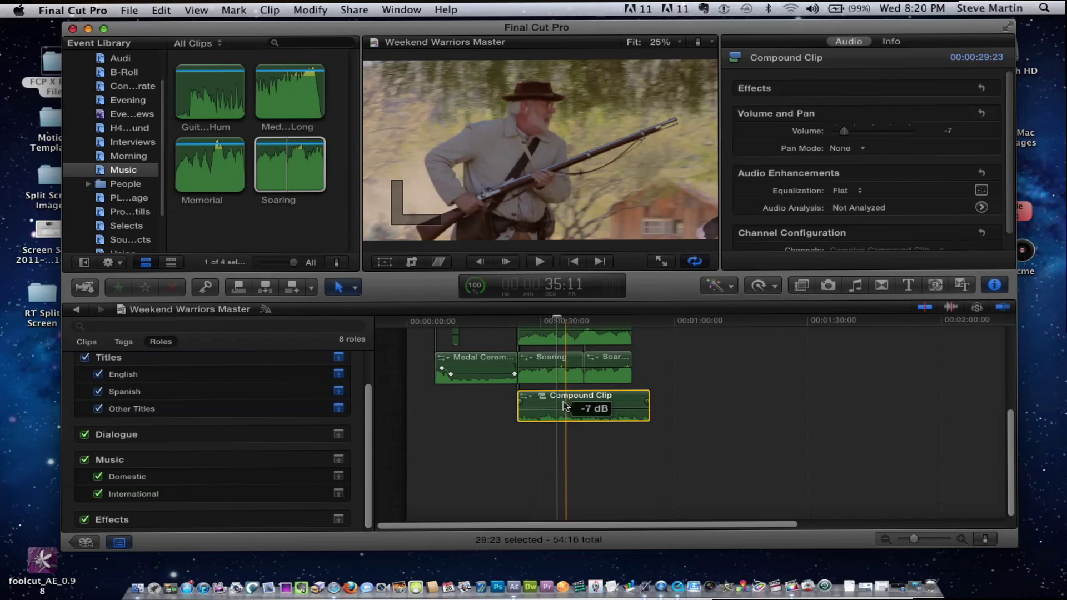
click(305, 10)
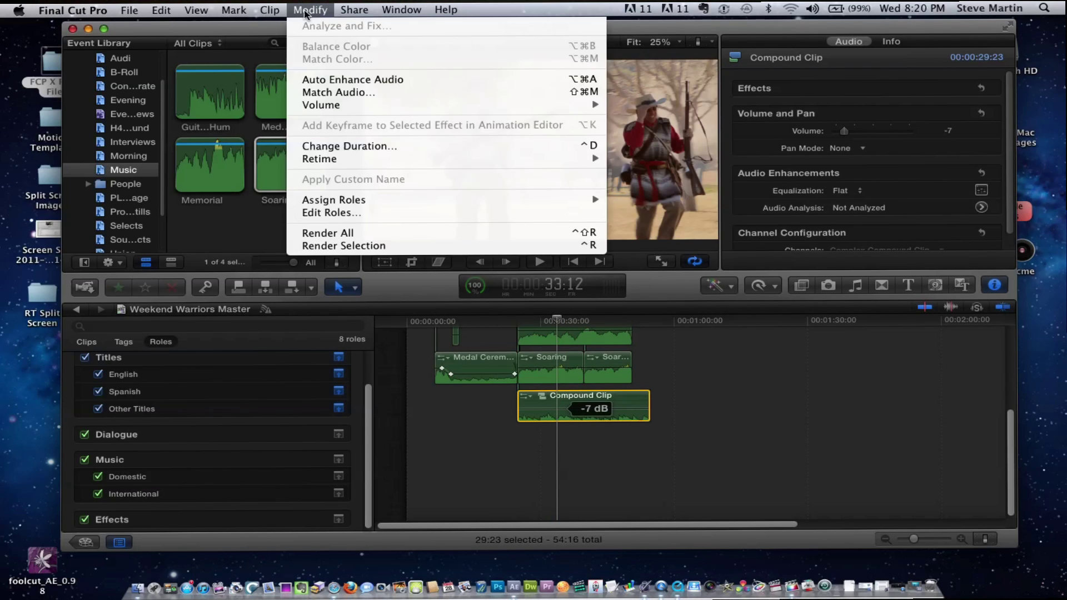
Create a new audio role named 'Battle sfx' in the role editor.
click(331, 212)
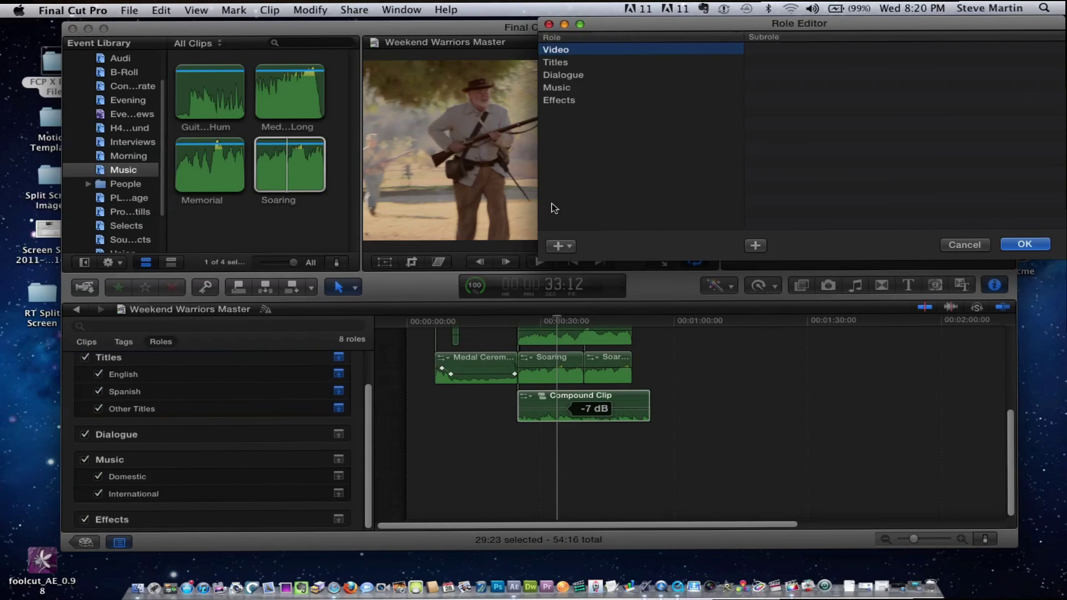
click(560, 248)
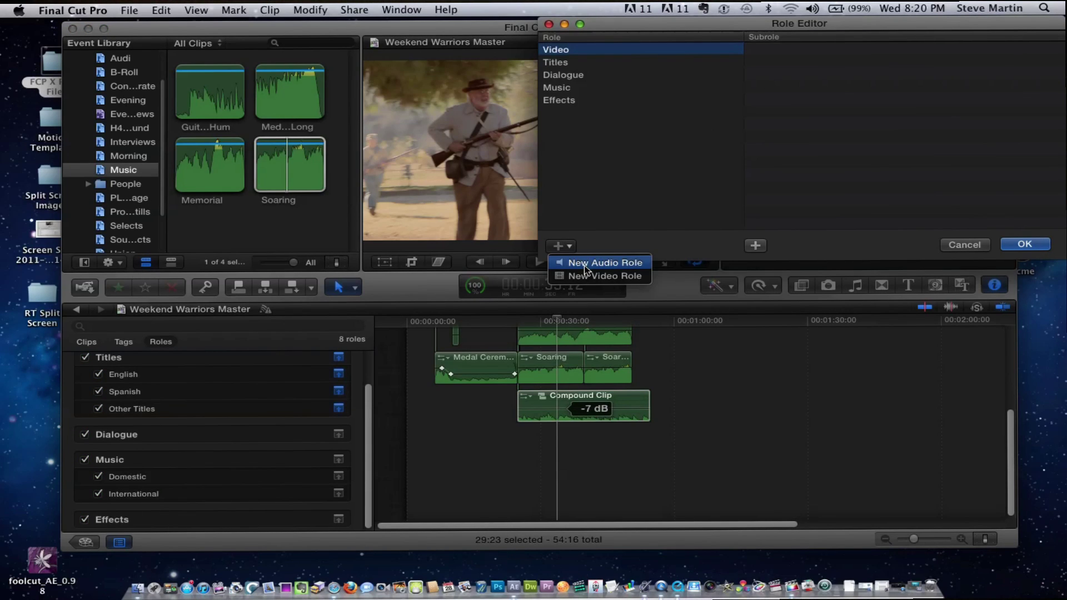
click(584, 260)
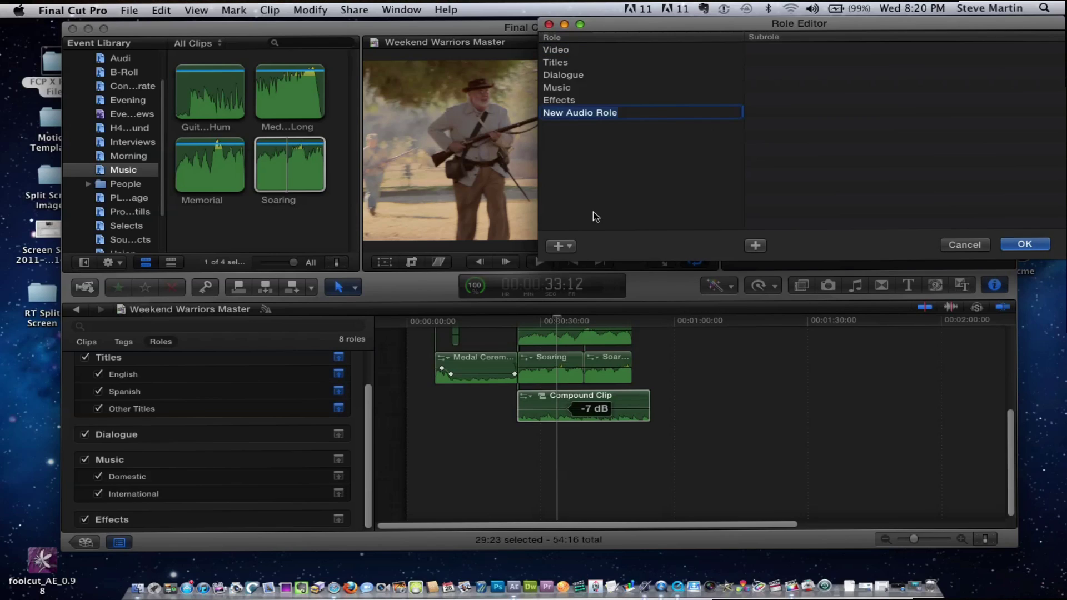
click(564, 247)
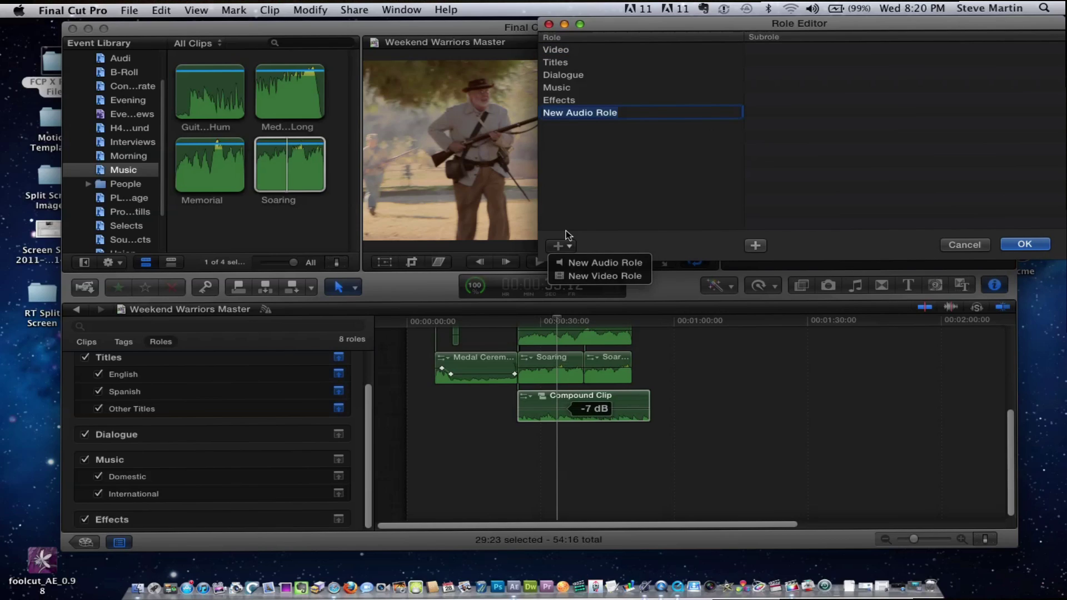
click(592, 137)
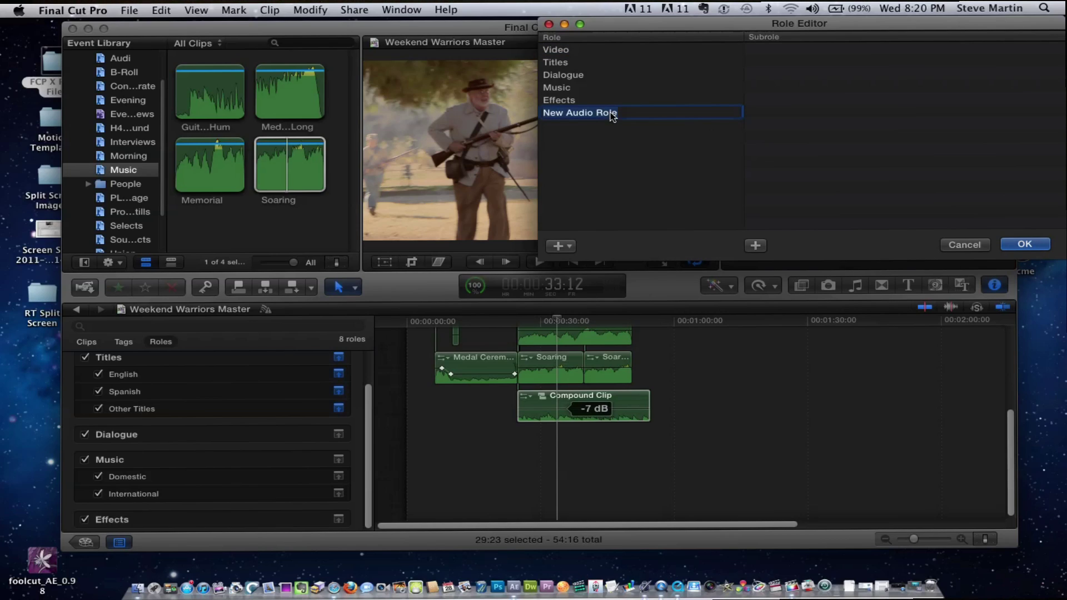
text(Batt)
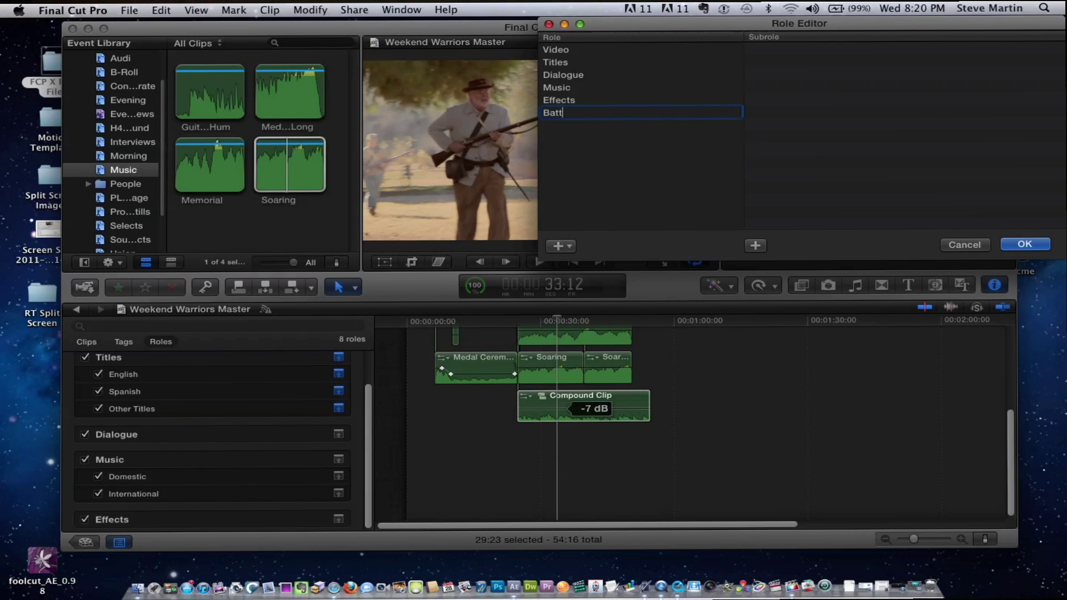
key(BackSpace)
key(BackSpace)
key(BackSpace)
text(sfx)
key(Return)
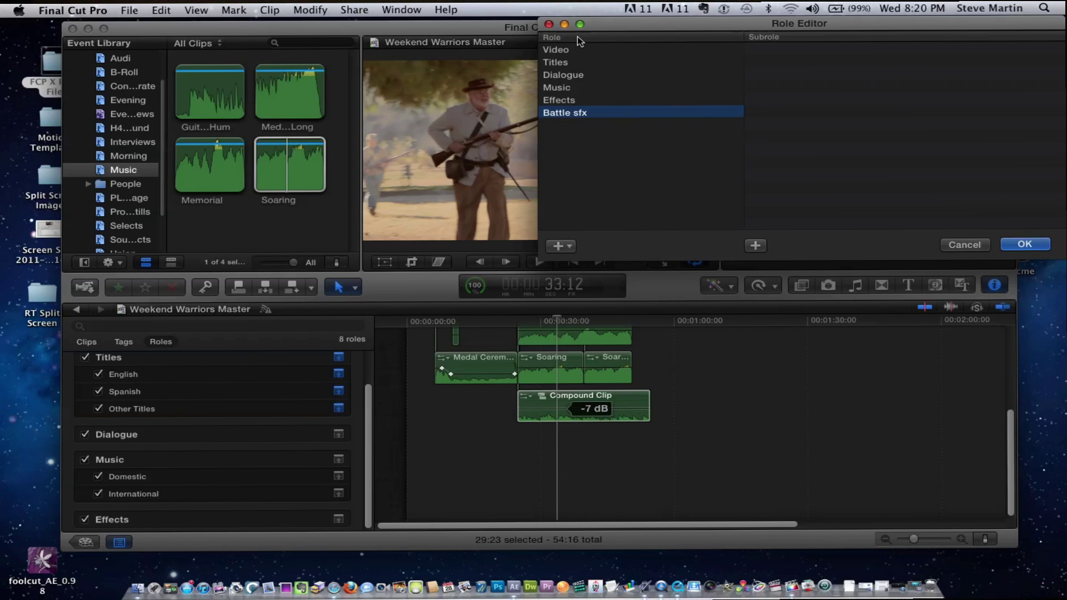
click(549, 28)
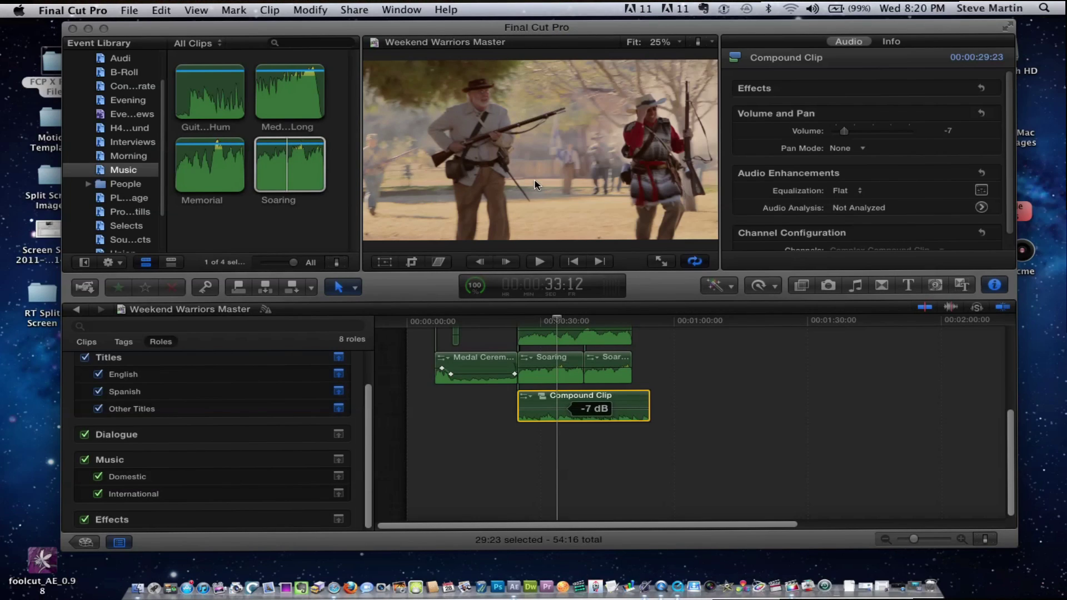
Assign the Battle sfx role to the Compound Clip via Modify > Assign Roles.
click(564, 404)
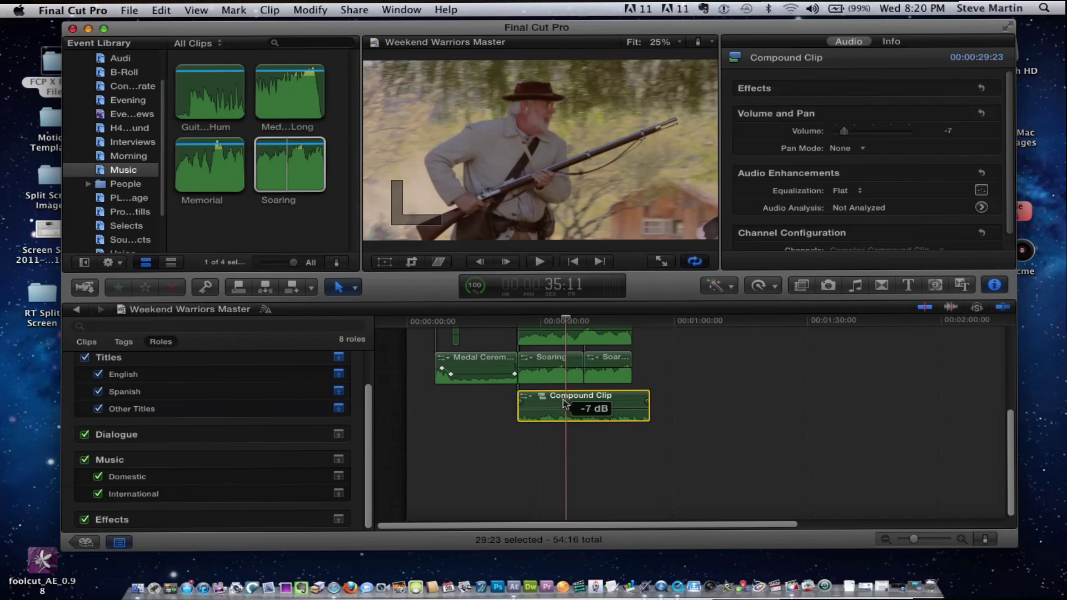
click(312, 10)
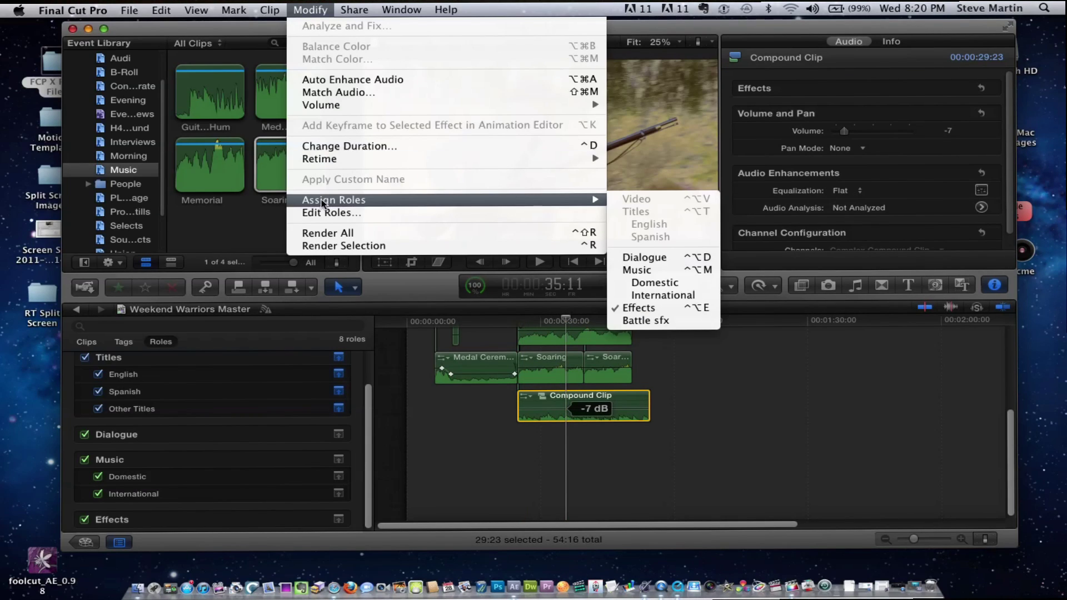
mouse_move(563, 201)
click(648, 323)
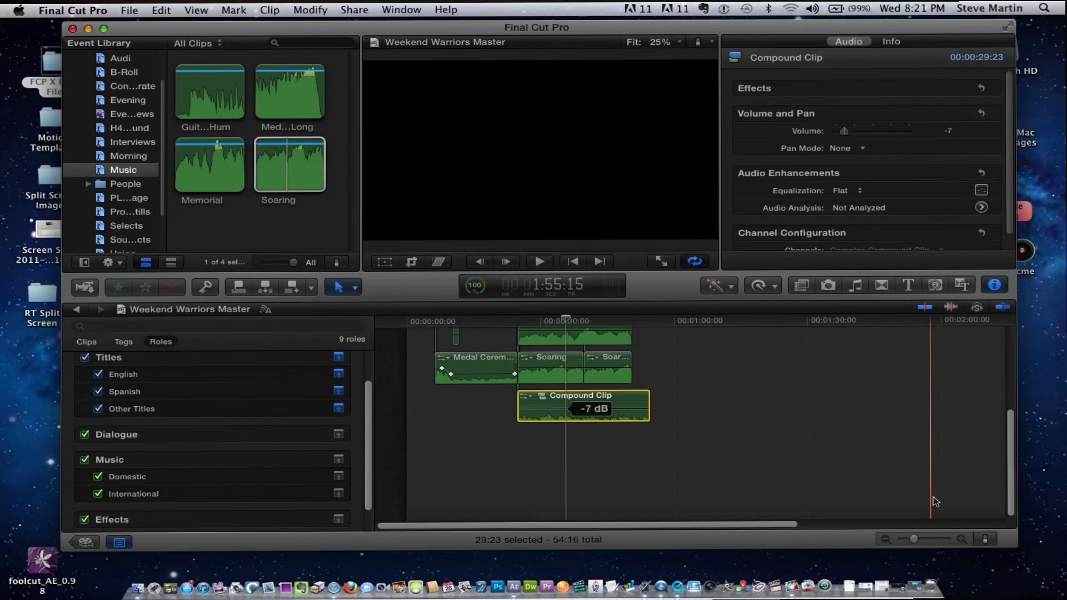
Set the timeline's Clip Appearance to show Clip Roles and park the playhead at 1:22:16.
click(986, 537)
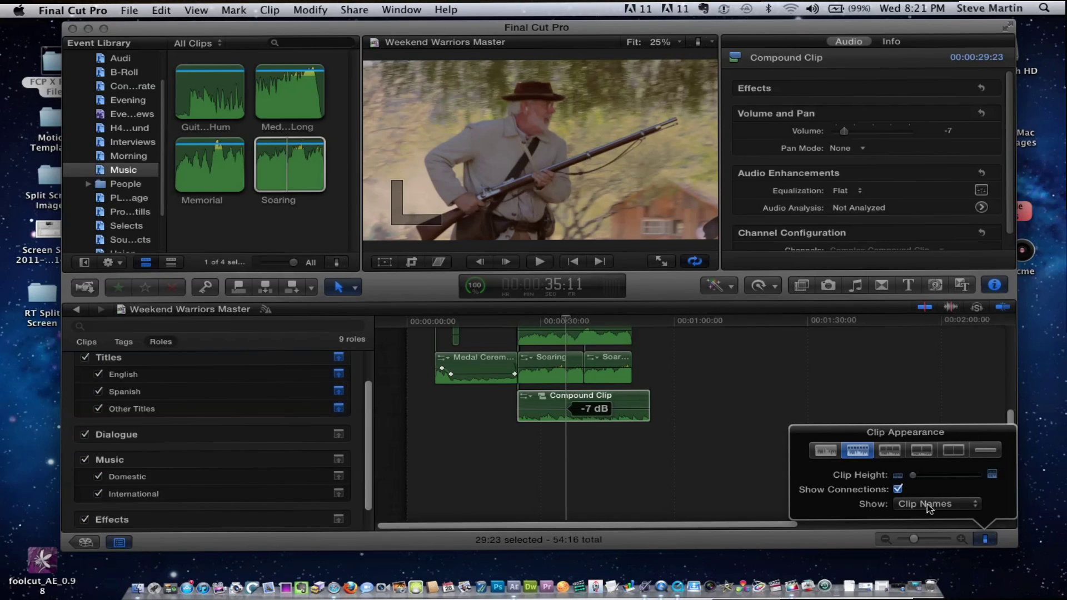
click(931, 507)
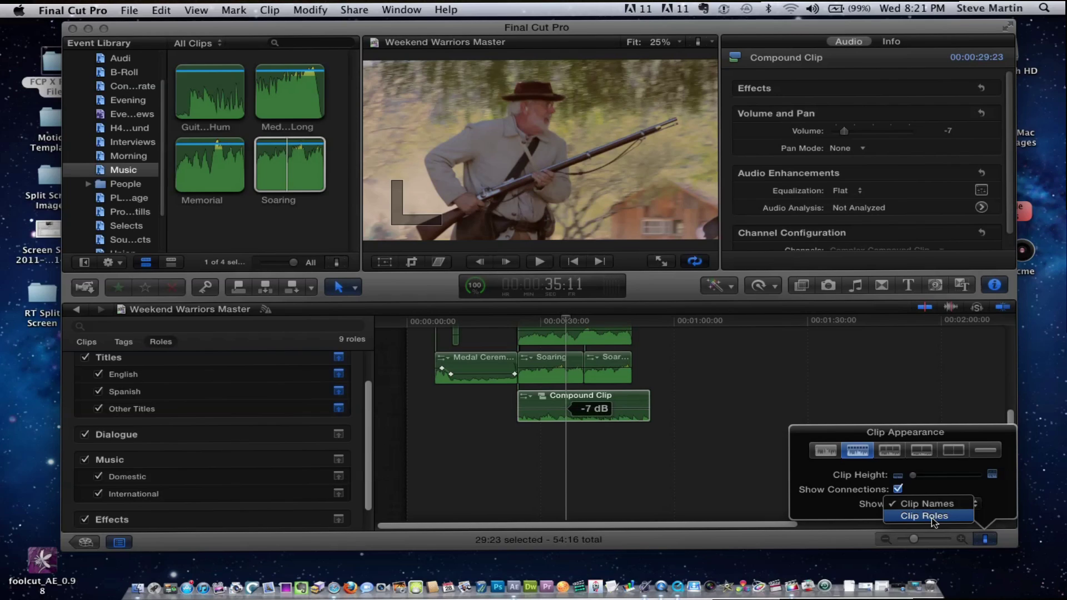
click(931, 517)
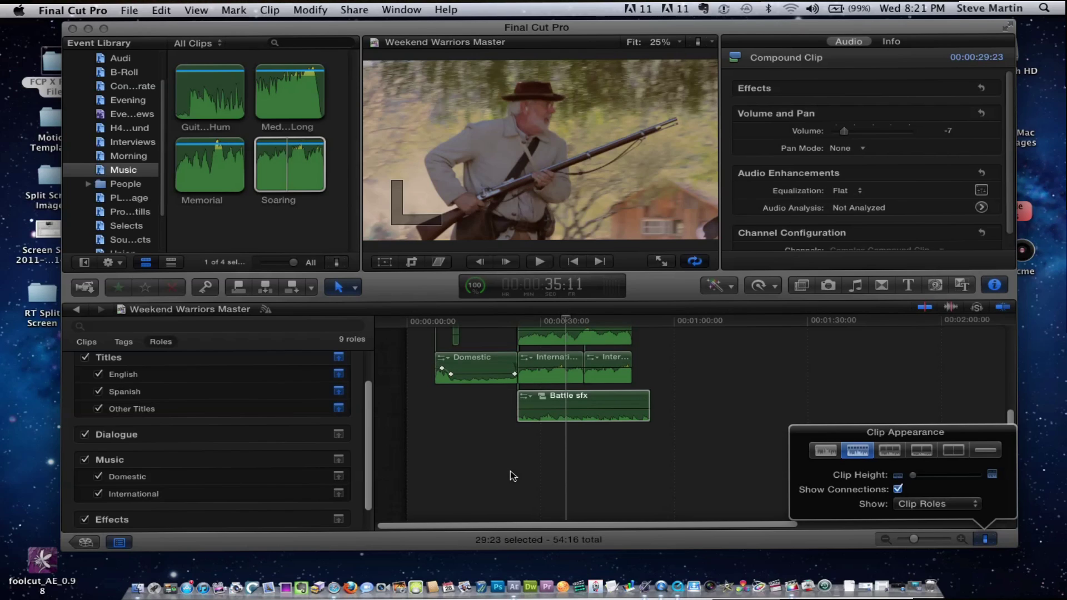
scroll(510, 471, up, 2)
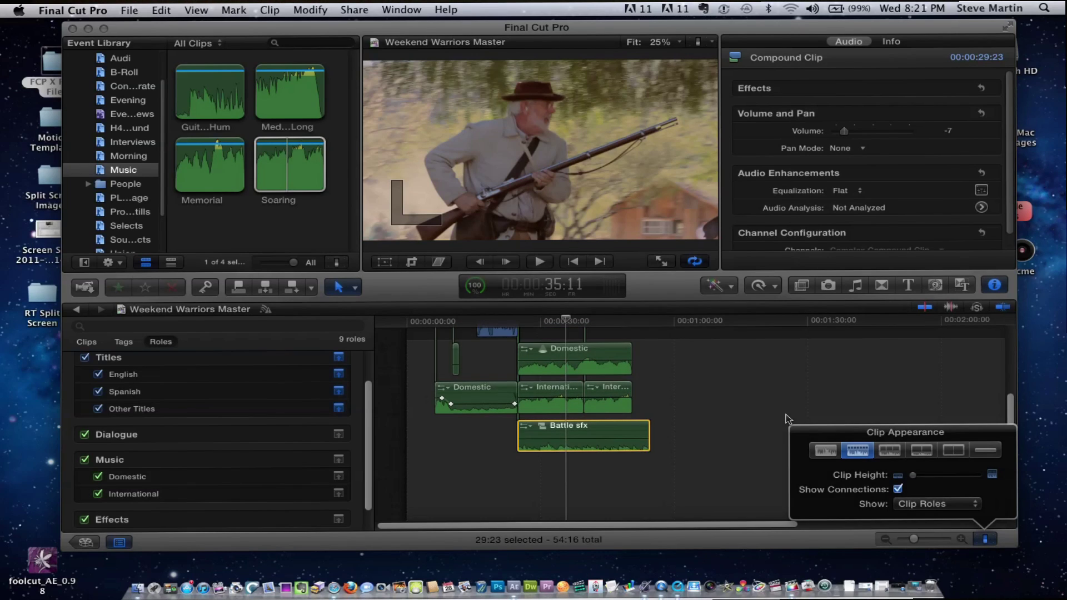
click(790, 389)
click(776, 347)
Zoom the timeline back in and set the browser to Group Clips By Roles.
key(super+equal)
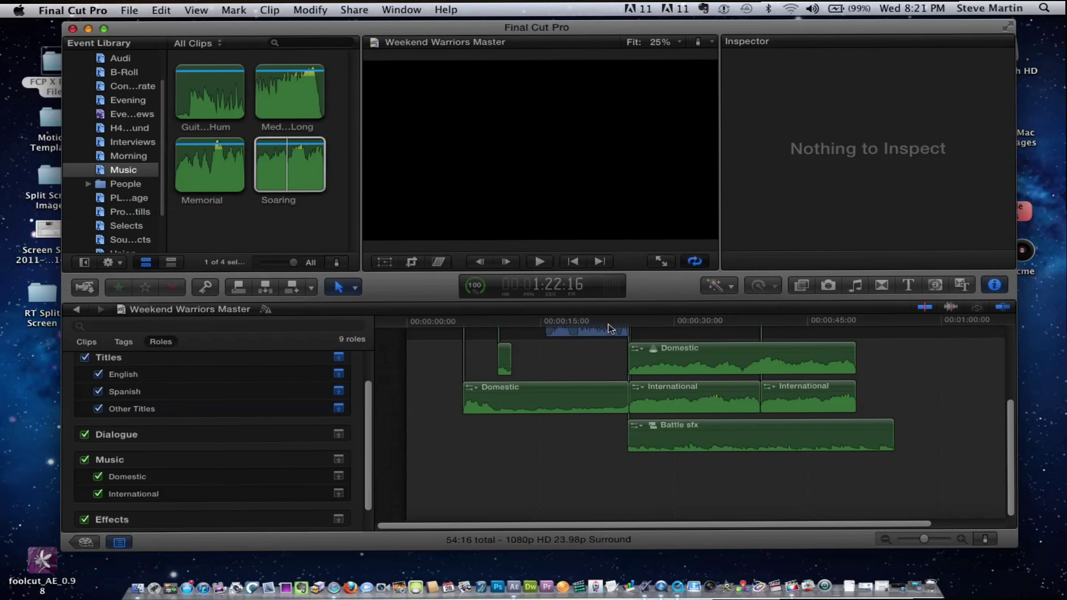
click(611, 327)
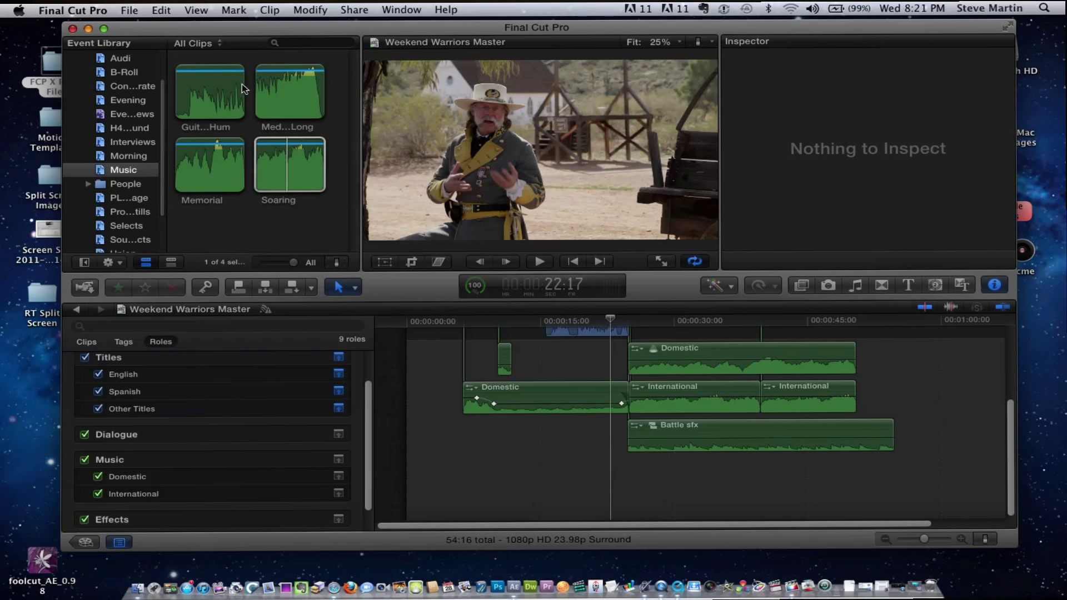
click(289, 167)
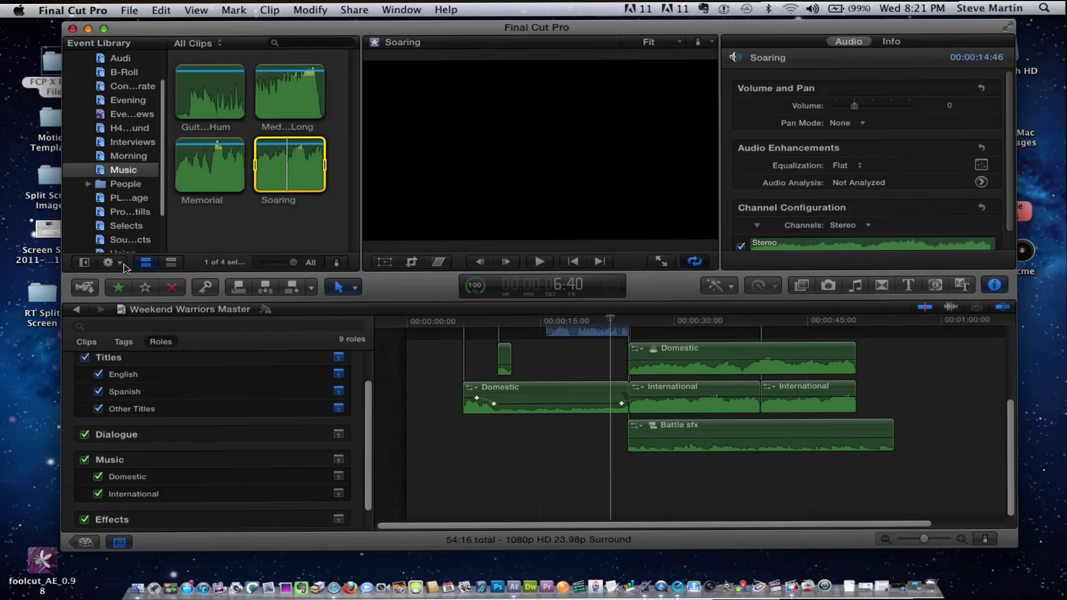
click(109, 263)
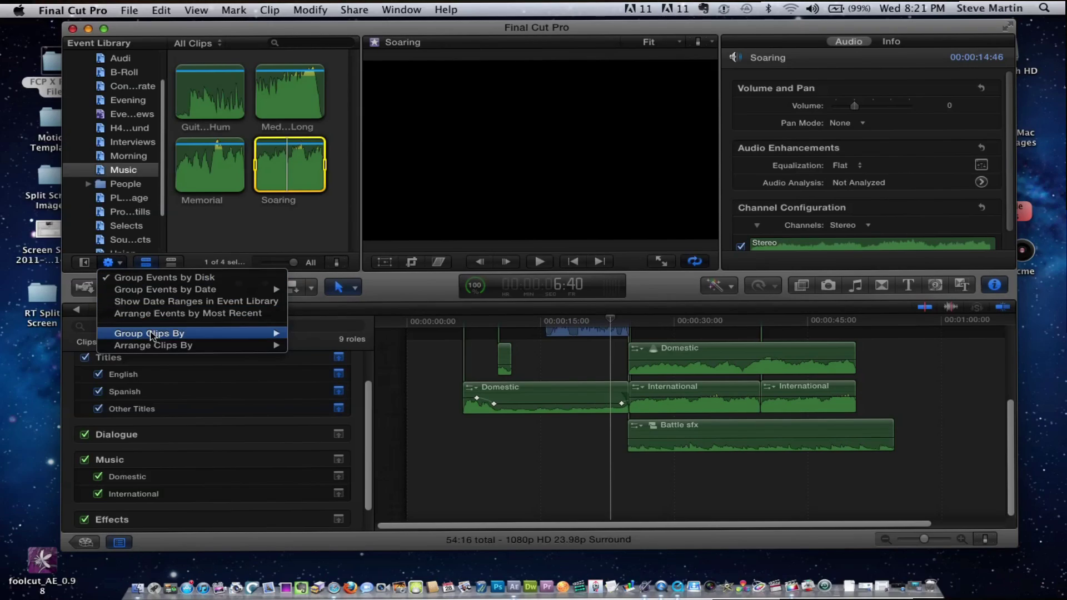
mouse_move(155, 333)
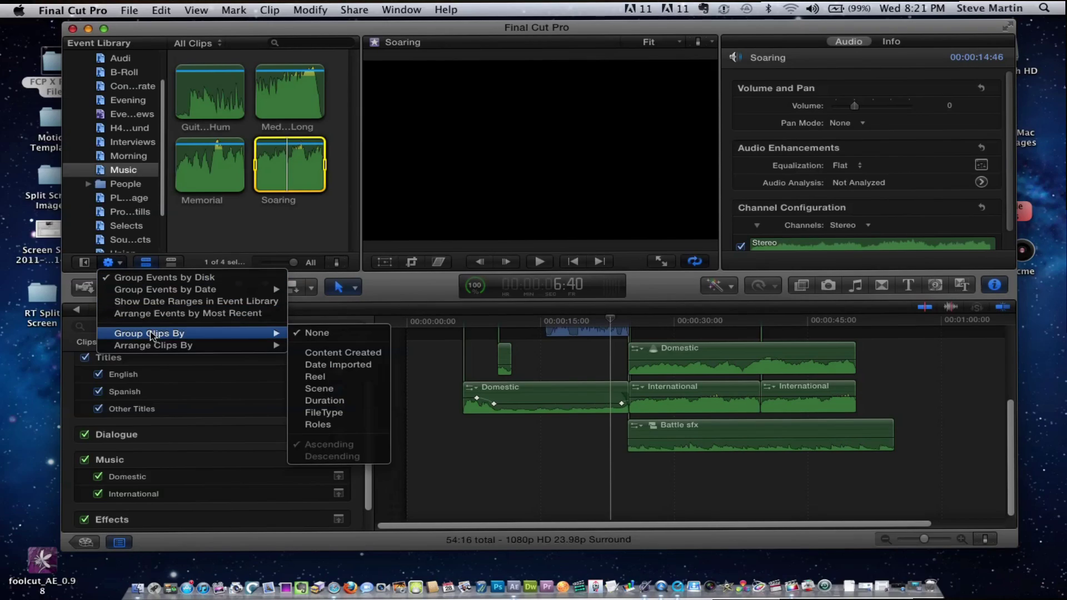
click(320, 424)
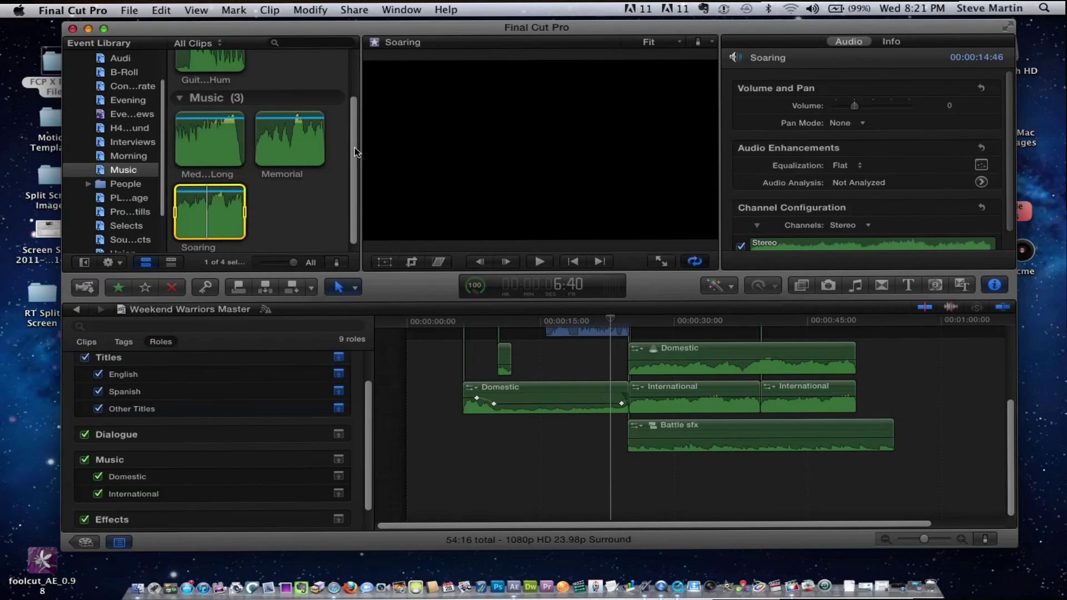
scroll(356, 152, up, 3)
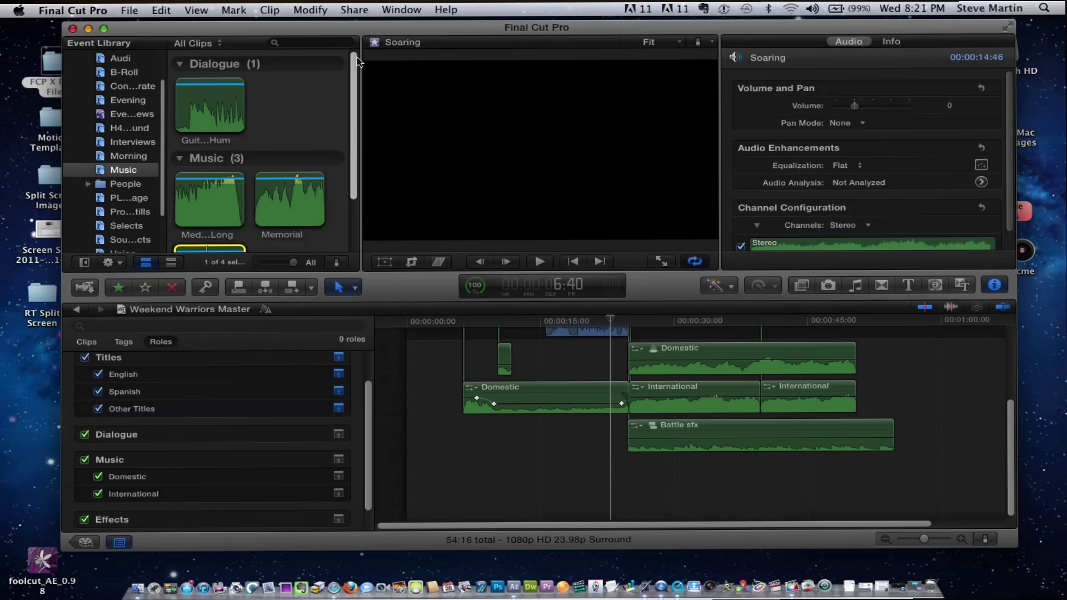
scroll(362, 107, down, 3)
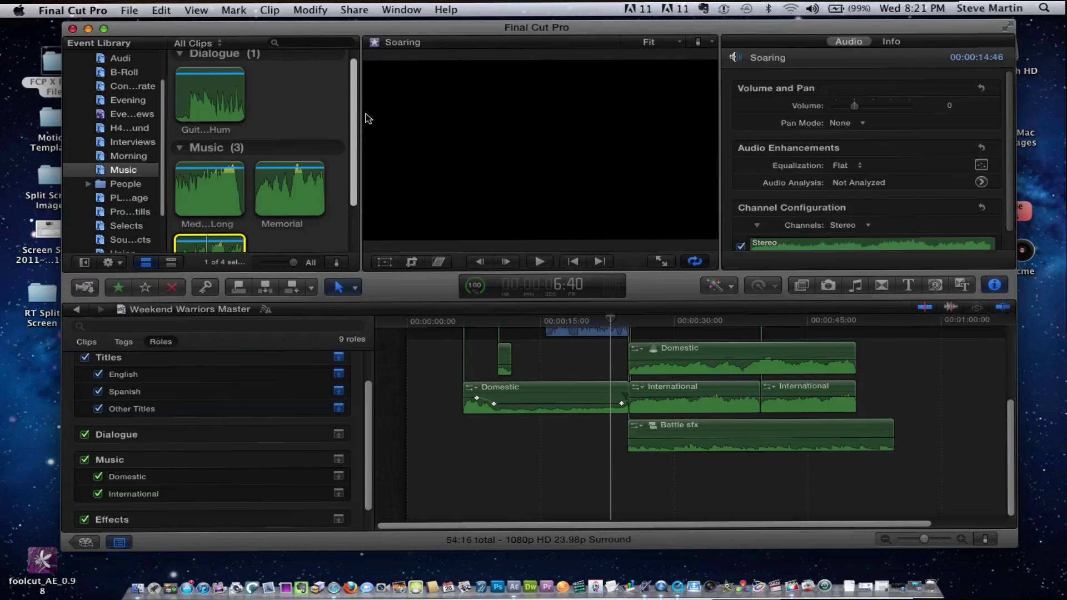
scroll(356, 145, up, 3)
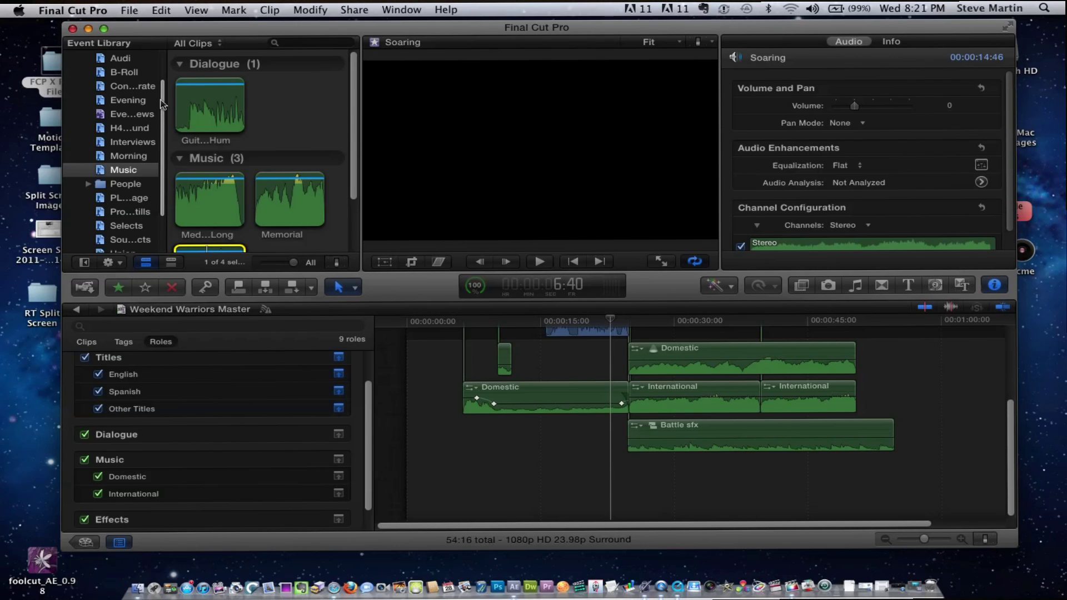
scroll(139, 97, up, 3)
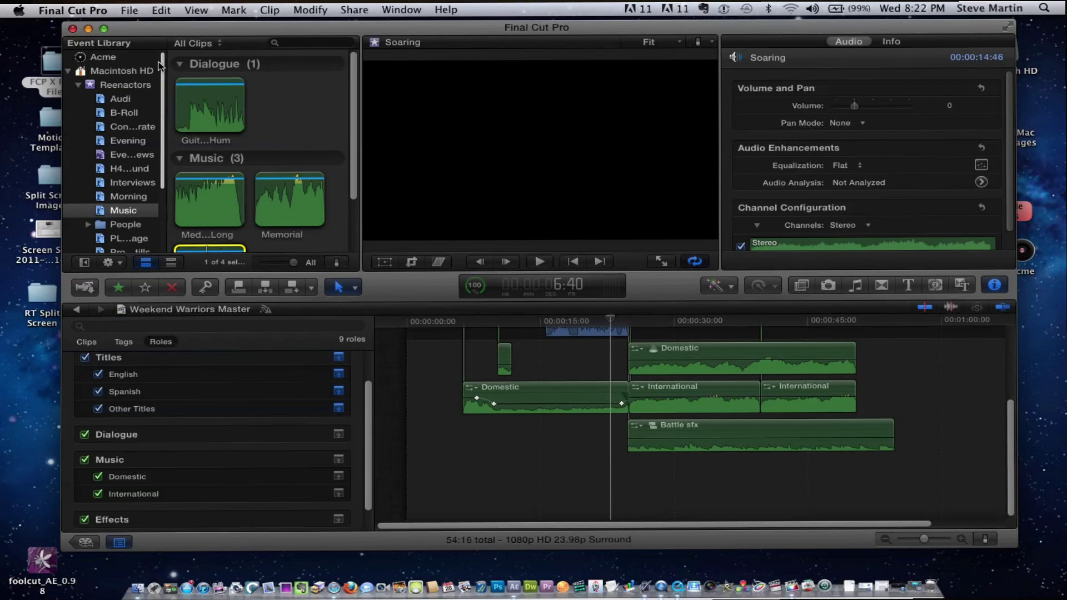
Show the Reenactors event's clips grouped by role and select Guitar with Hum.
click(120, 86)
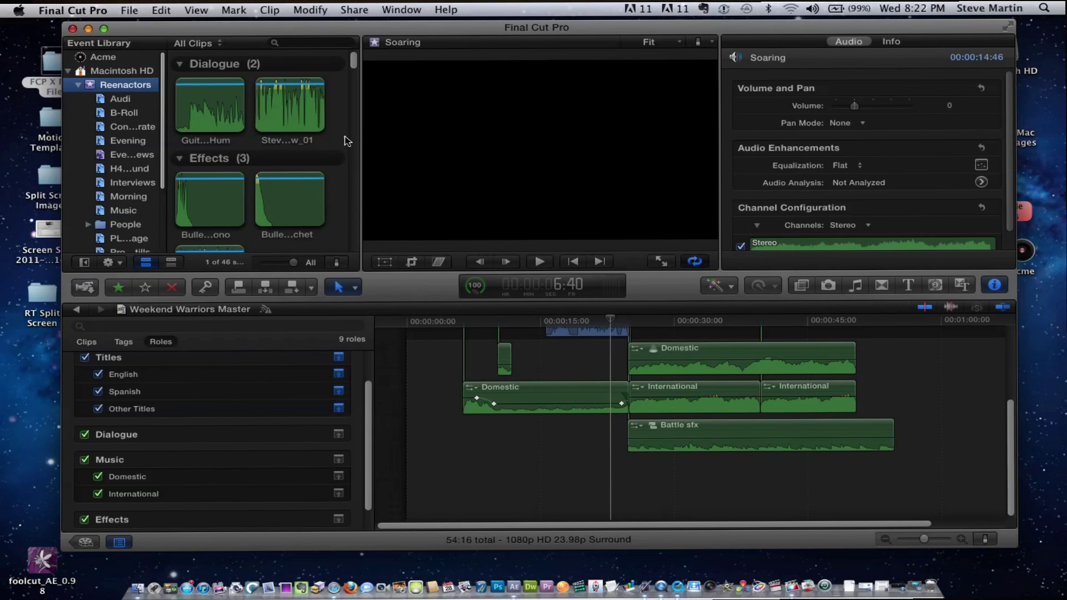
scroll(342, 136, down, 3)
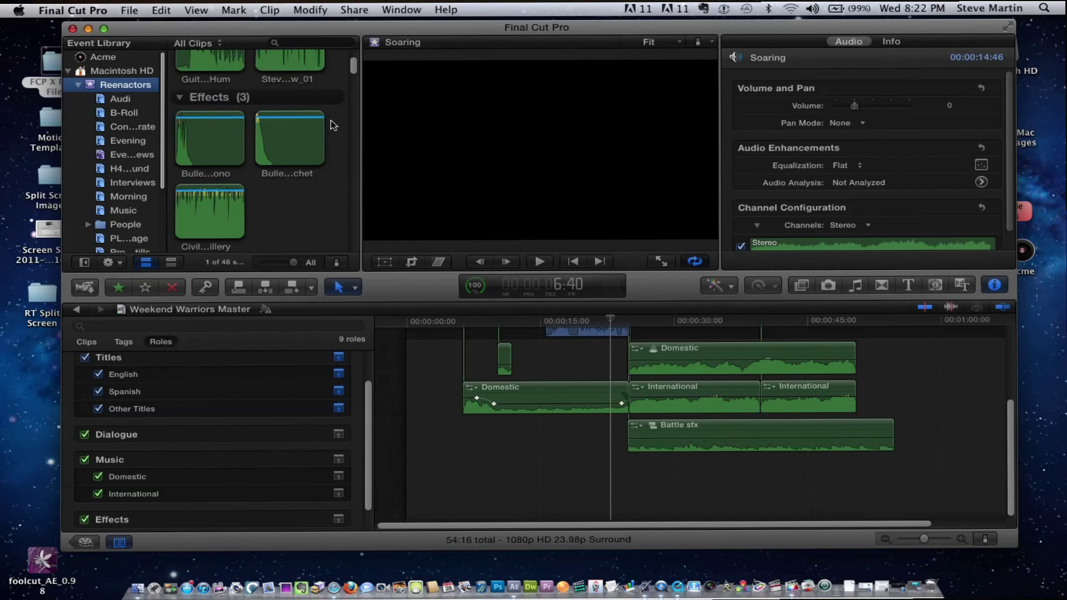
scroll(332, 125, up, 3)
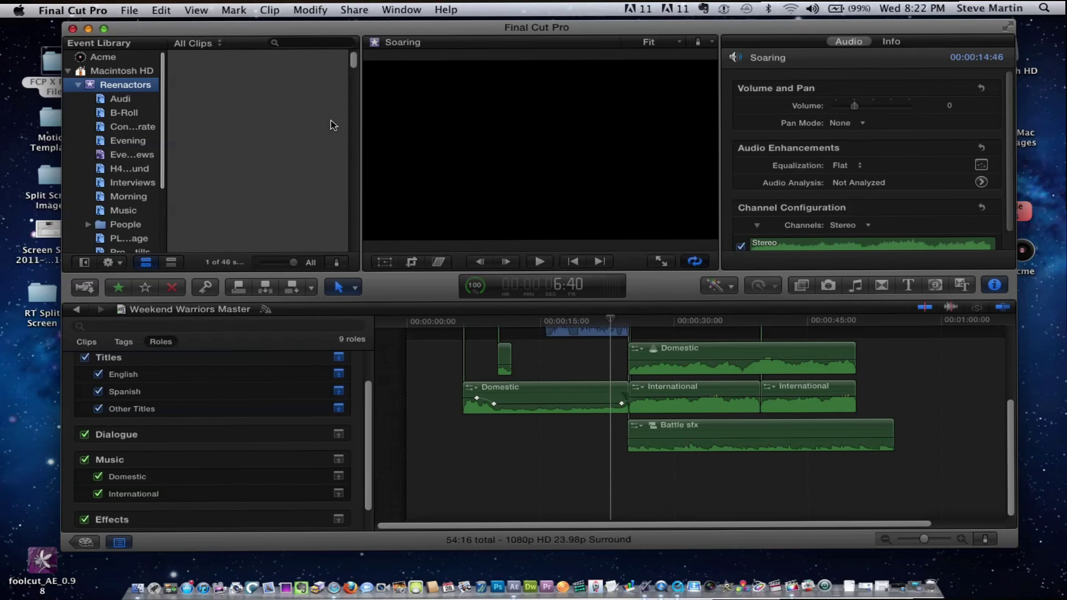
scroll(281, 118, down, 3)
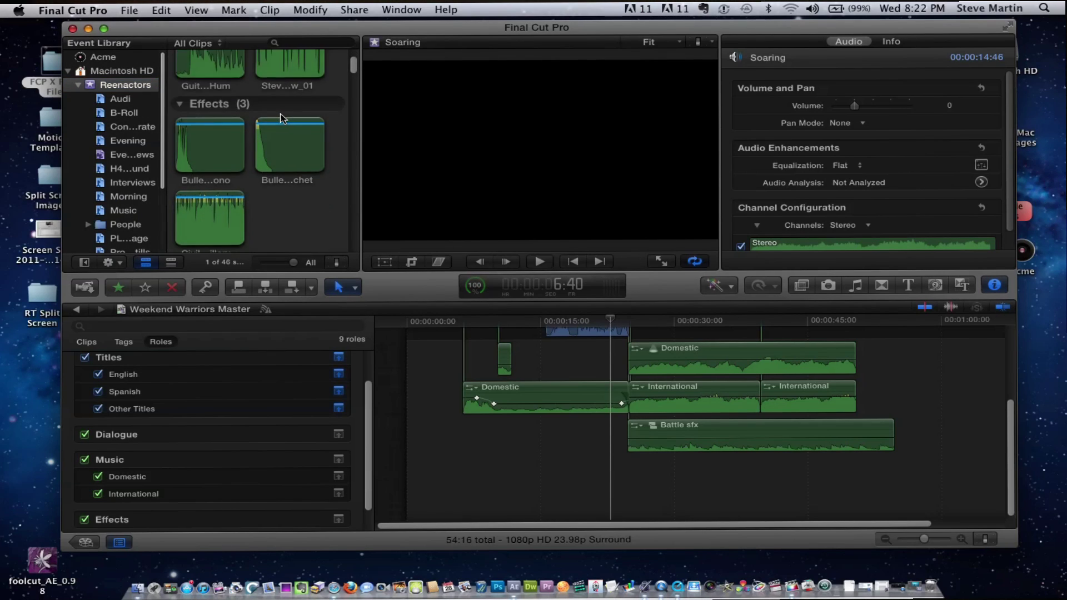
scroll(281, 118, up, 2)
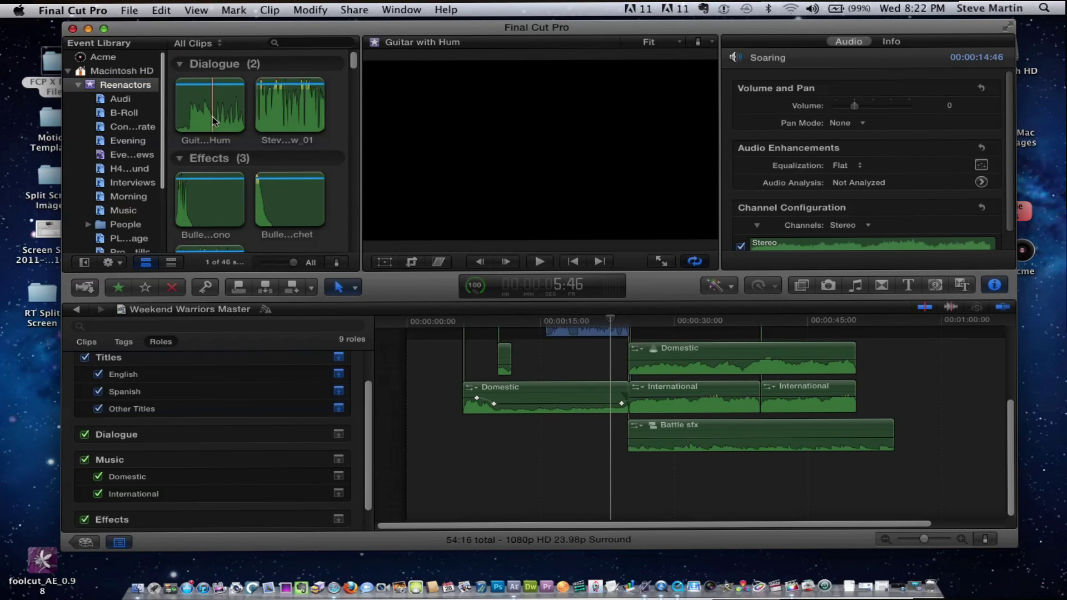
click(210, 117)
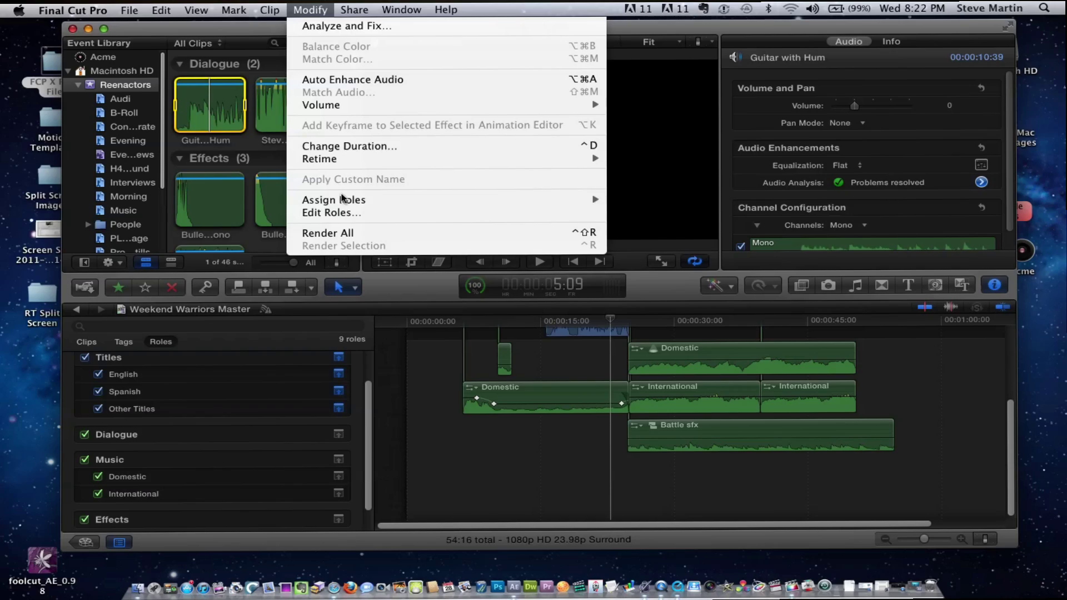
Give Guitar with Hum the Music role via Modify > Assign Roles, leaving one Dialogue clip.
mouse_move(345, 200)
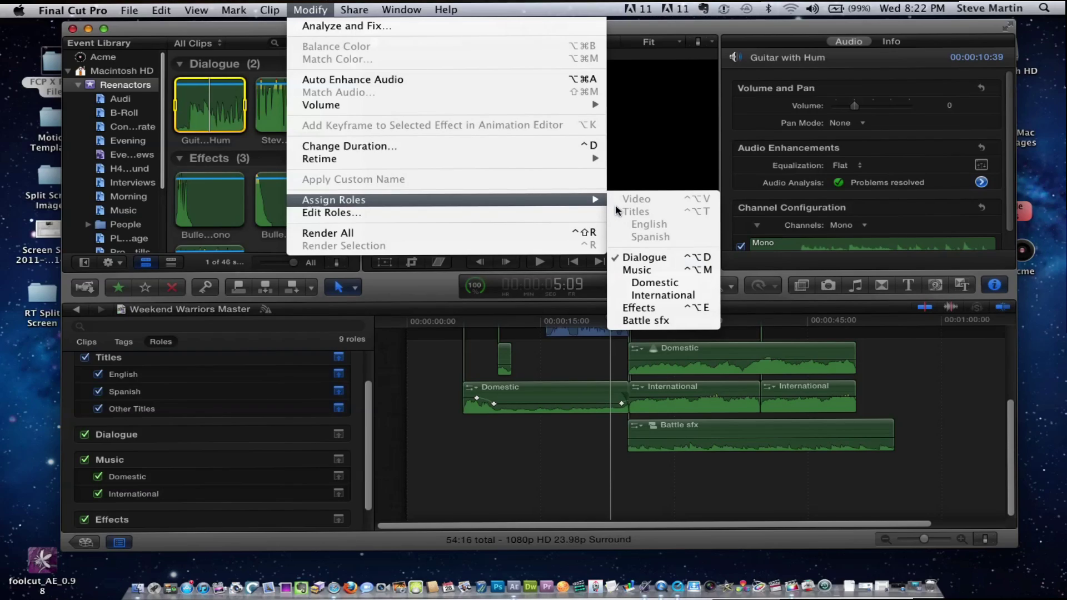
click(656, 269)
click(311, 115)
mouse_move(354, 62)
mouse_down()
mouse_move(354, 104)
mouse_move(355, 47)
mouse_up()
click(220, 106)
click(309, 9)
mouse_move(591, 207)
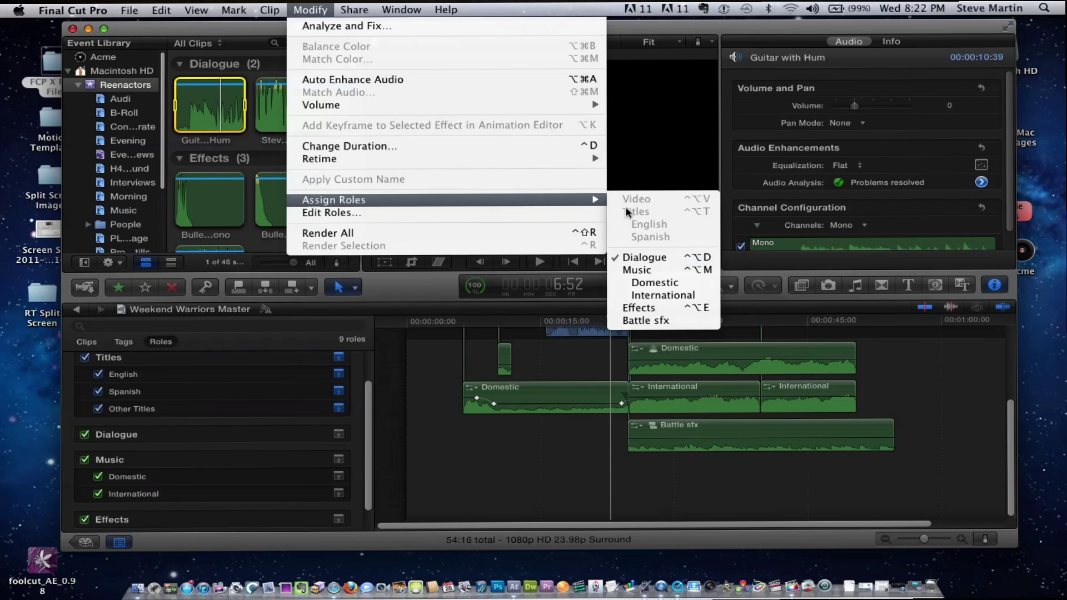
click(667, 272)
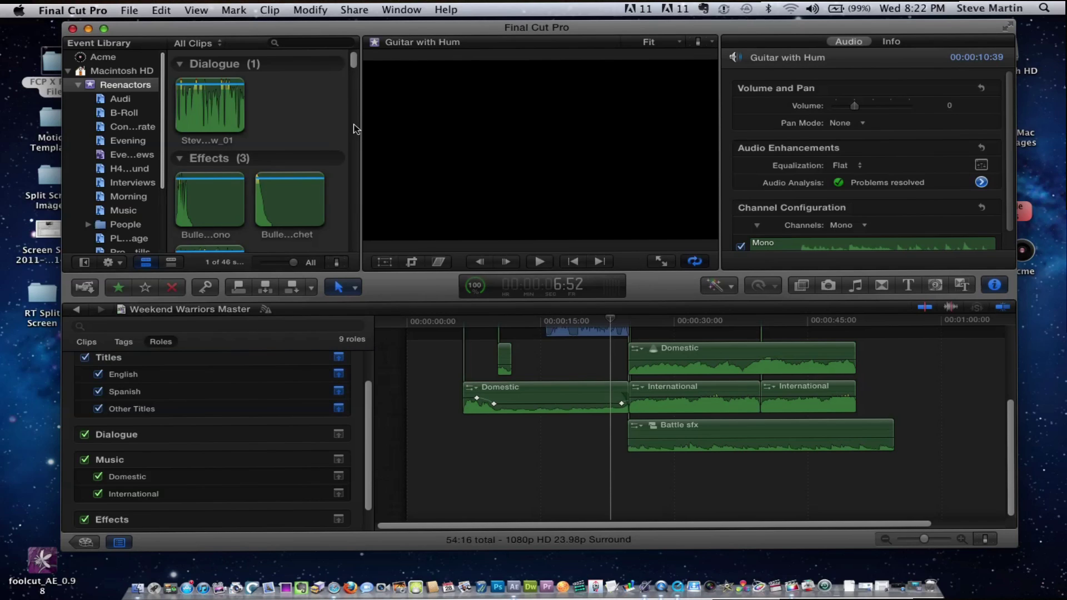
click(338, 108)
scroll(339, 105, down, 5)
drag(353, 125, 348, 80)
Choose Share > Export Media to open the Weekend Warriors Master export settings.
scroll(342, 84, up, 3)
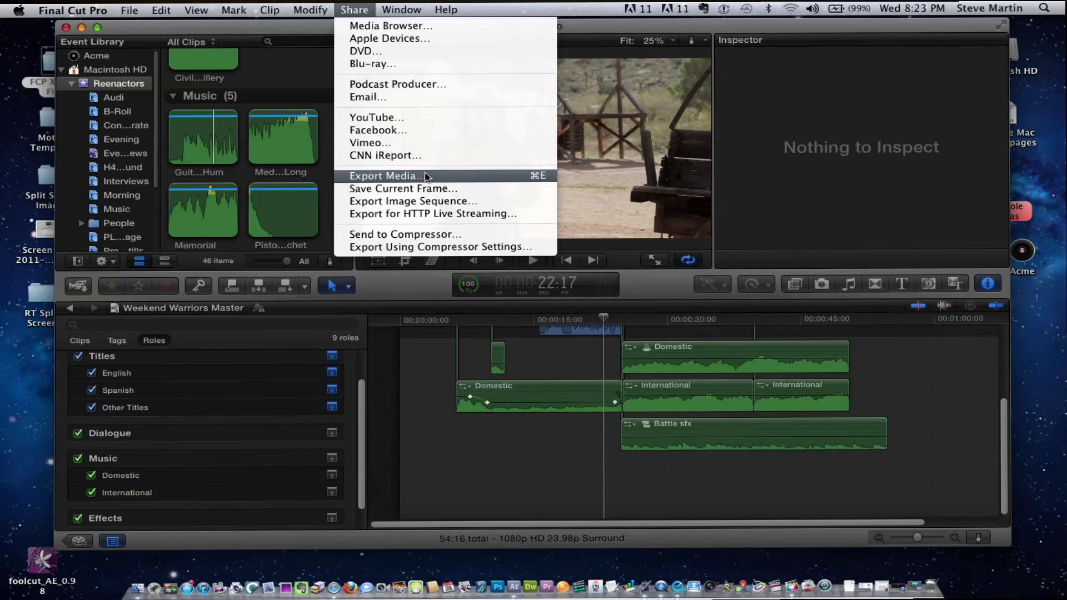
click(426, 176)
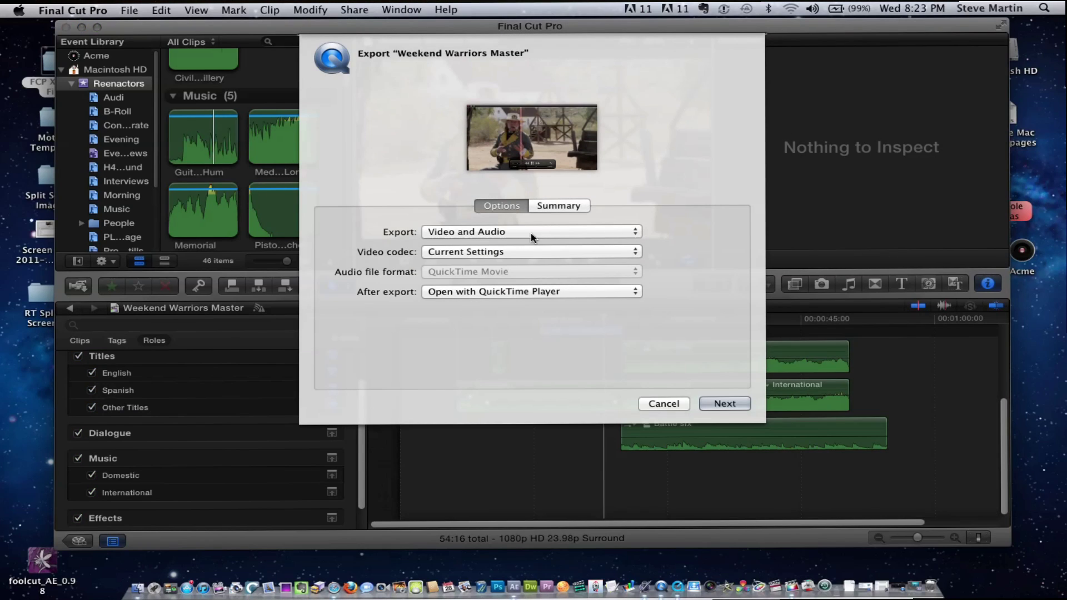
Switch the export type from Video and Audio to Roles As Separate Files.
click(530, 232)
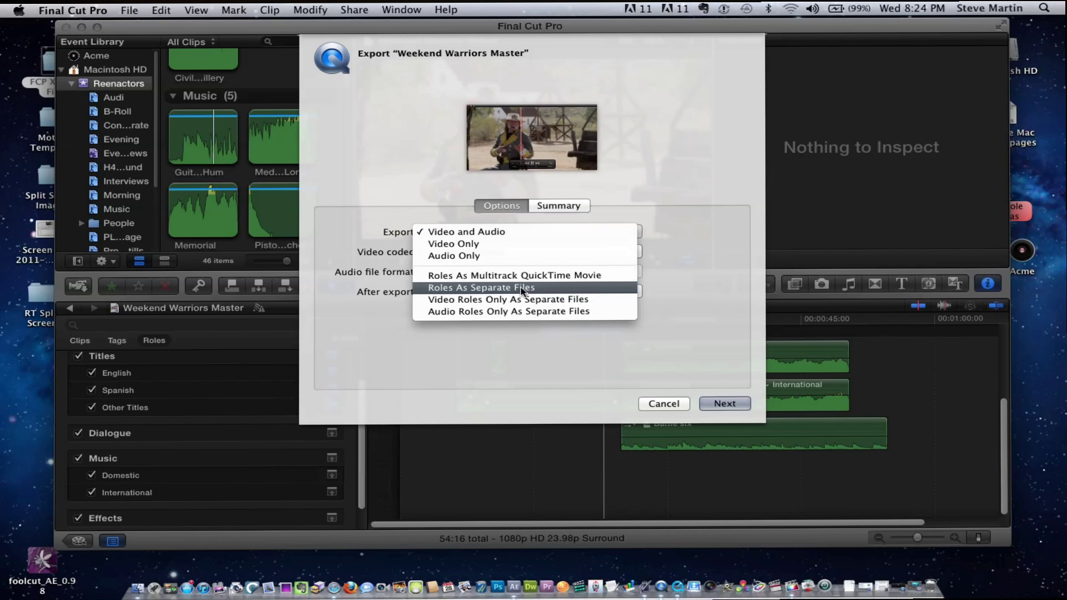
click(522, 288)
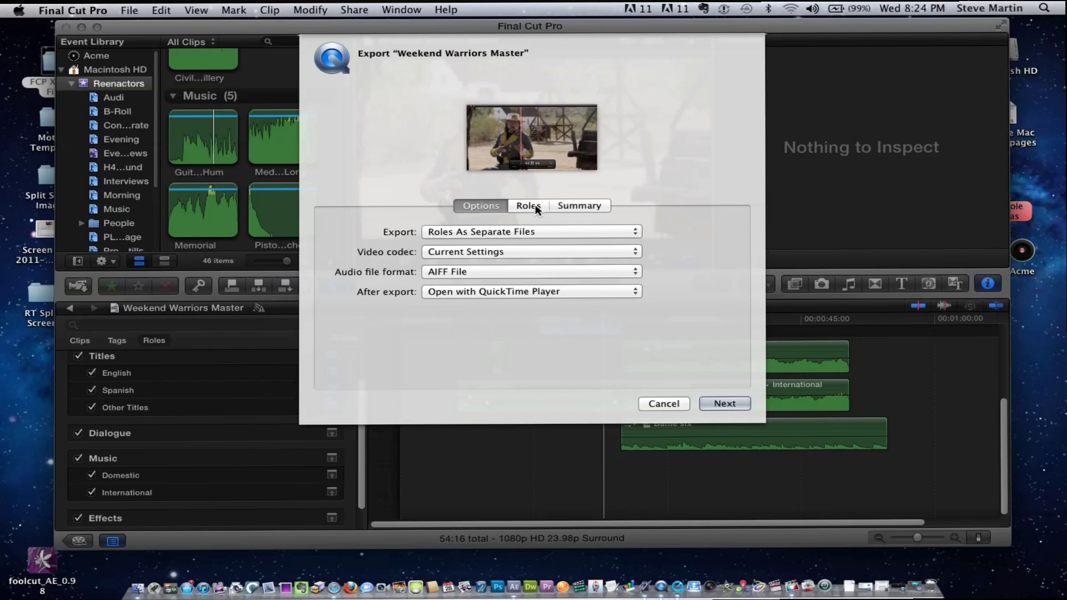
In the Roles pane, add the Spanish titles to the video file's roles.
click(528, 206)
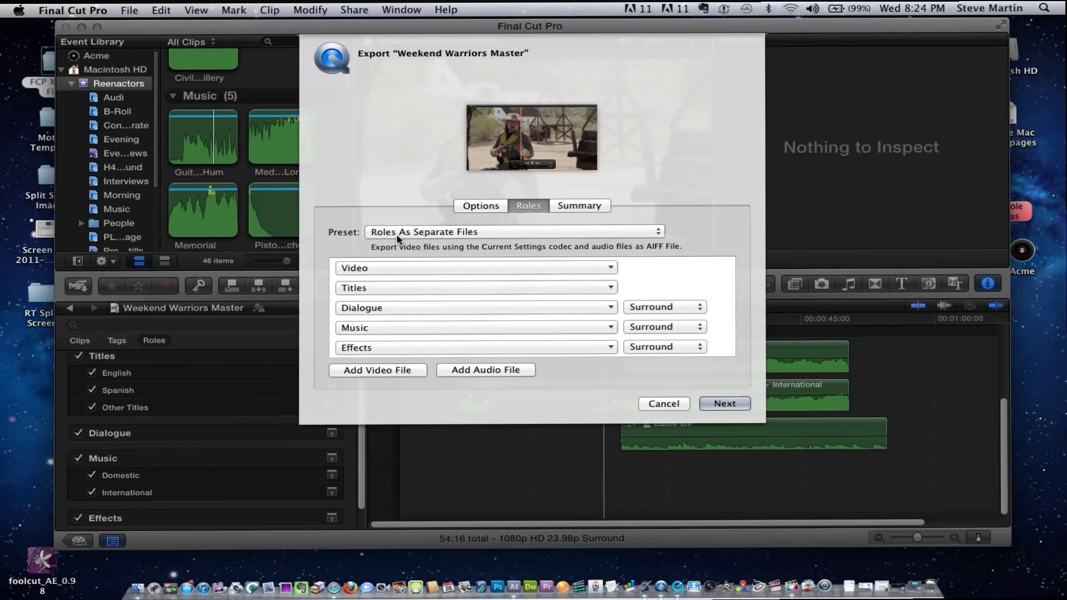
click(492, 269)
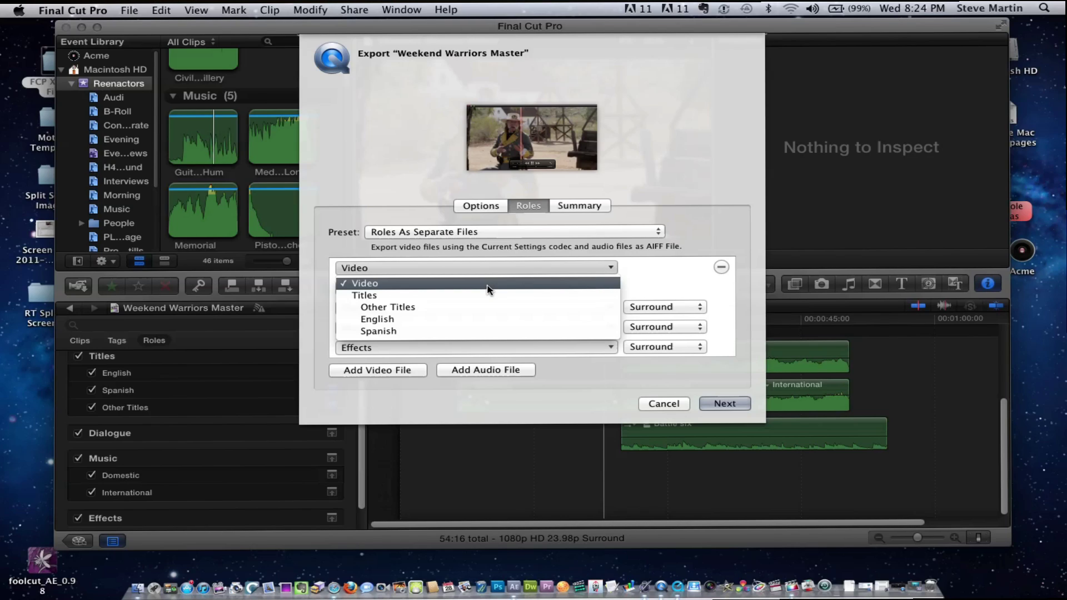
click(486, 267)
click(484, 267)
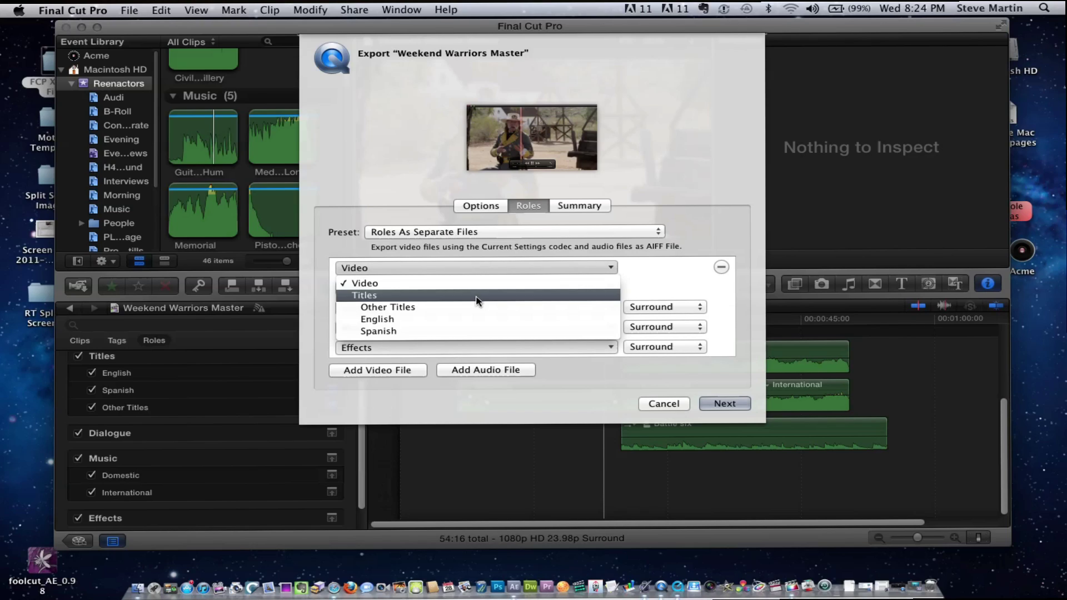
click(473, 332)
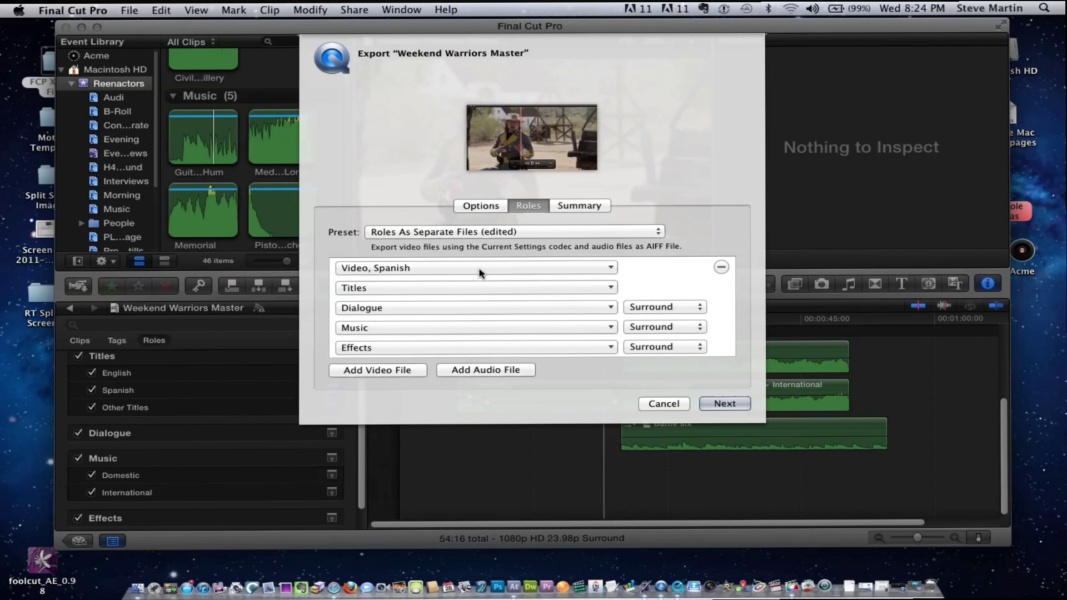
click(448, 269)
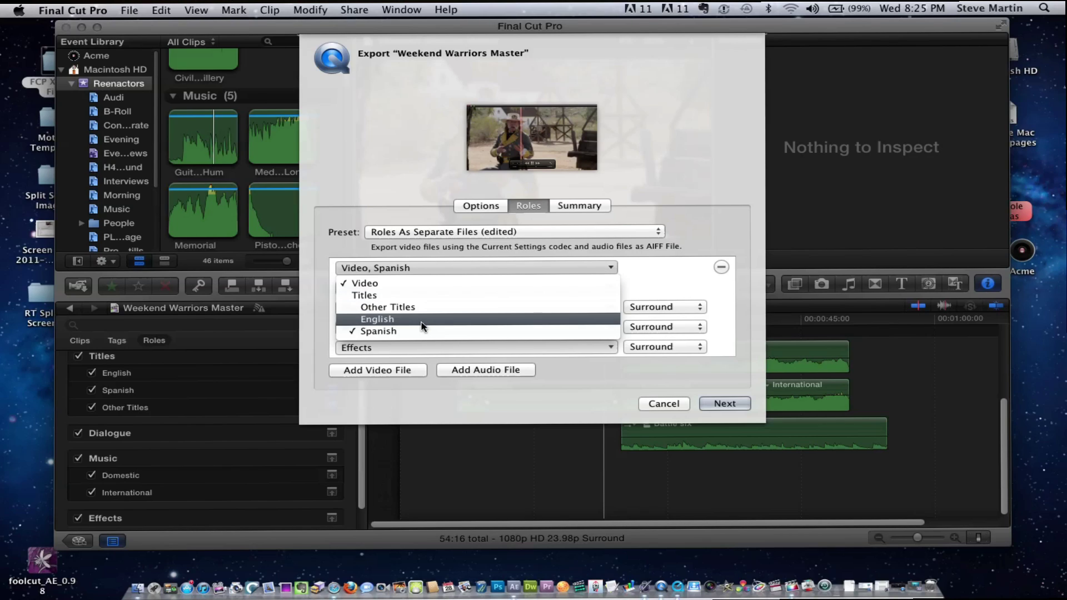
click(427, 295)
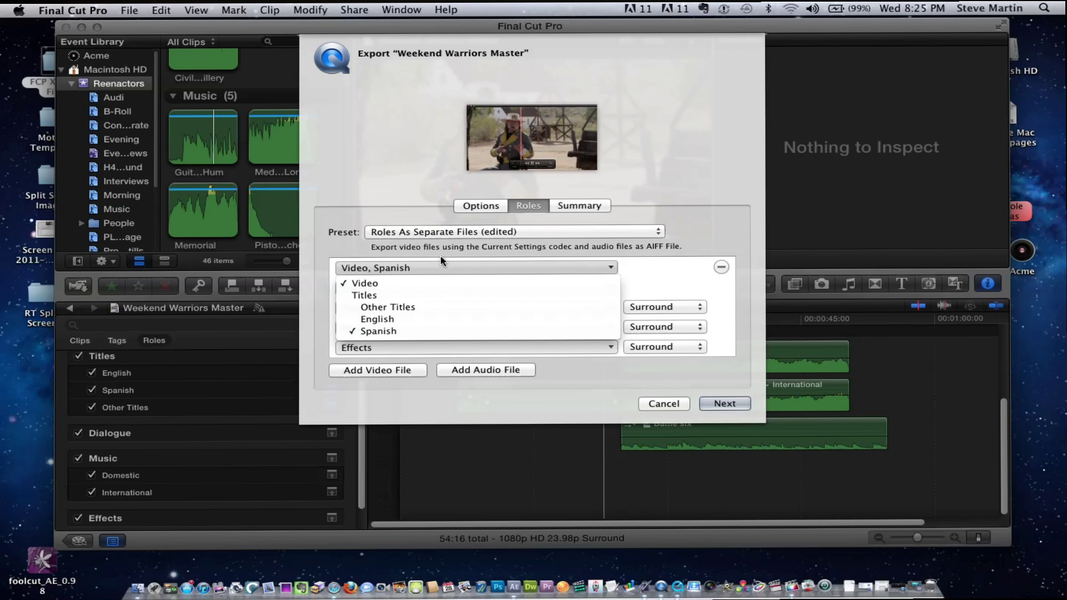
Limit titles to English and music to International, keeping the Dialogue stem in Surround.
click(428, 294)
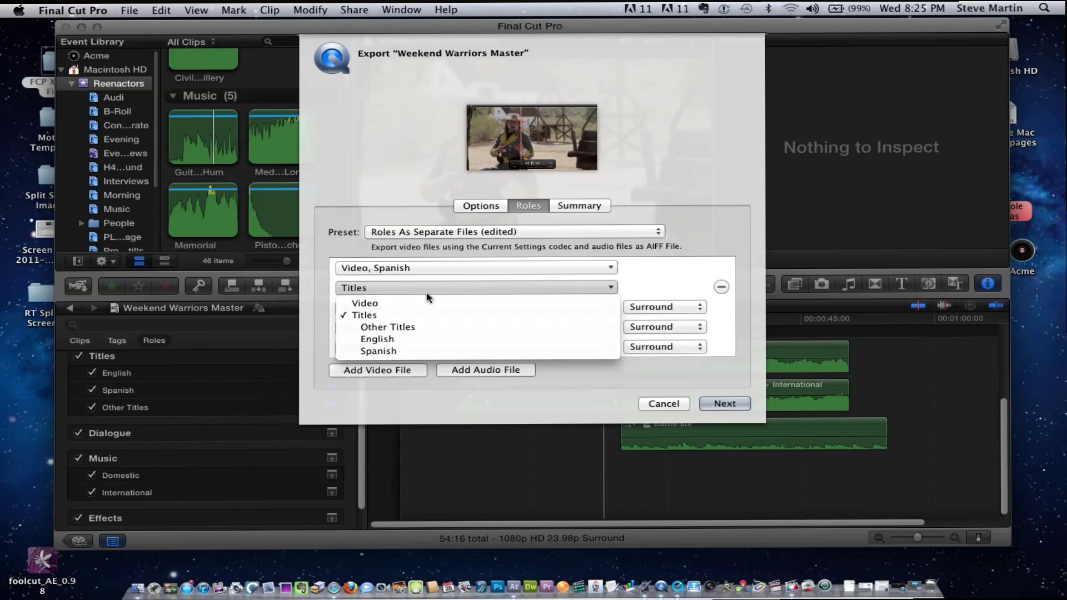
click(428, 339)
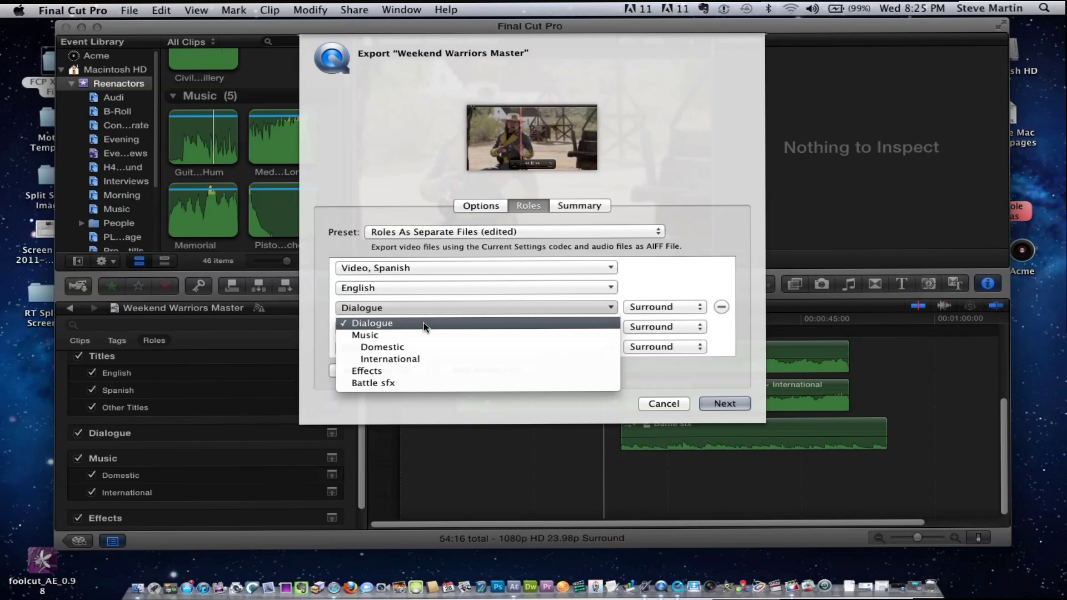
click(424, 323)
click(355, 328)
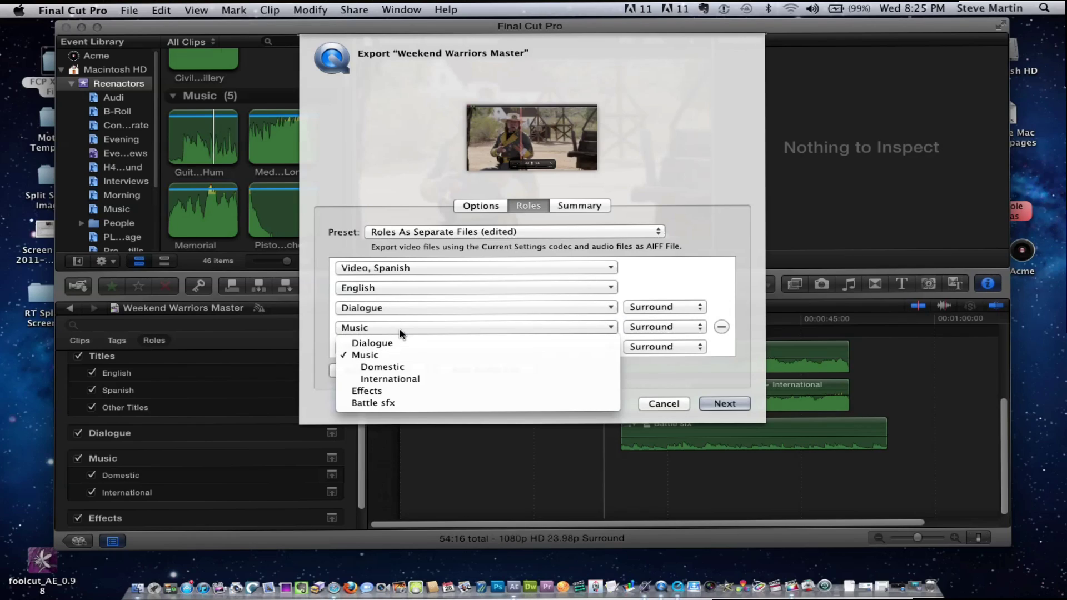
click(403, 381)
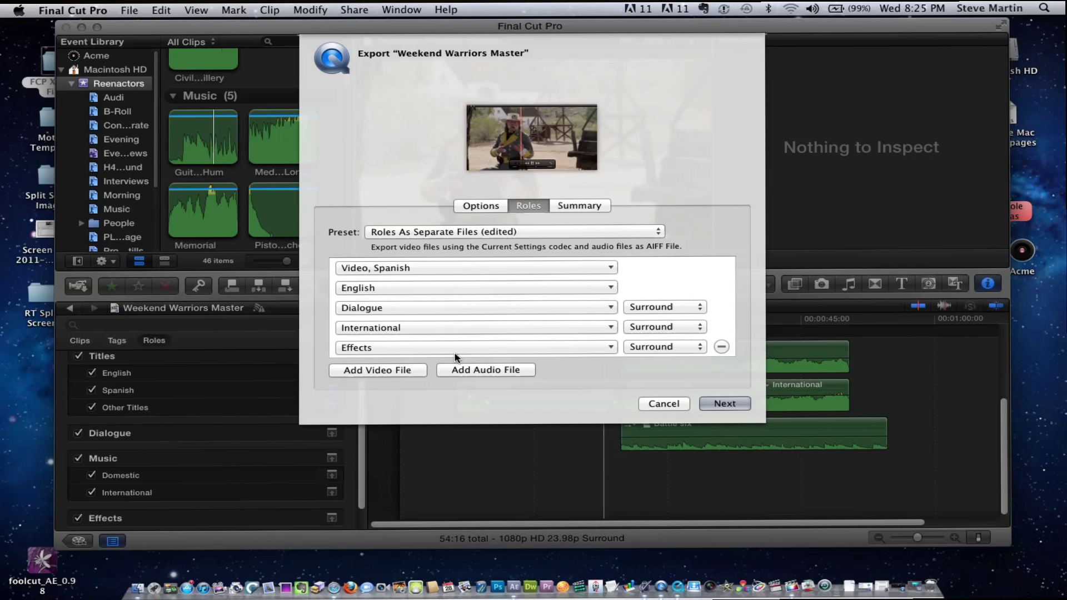
click(662, 307)
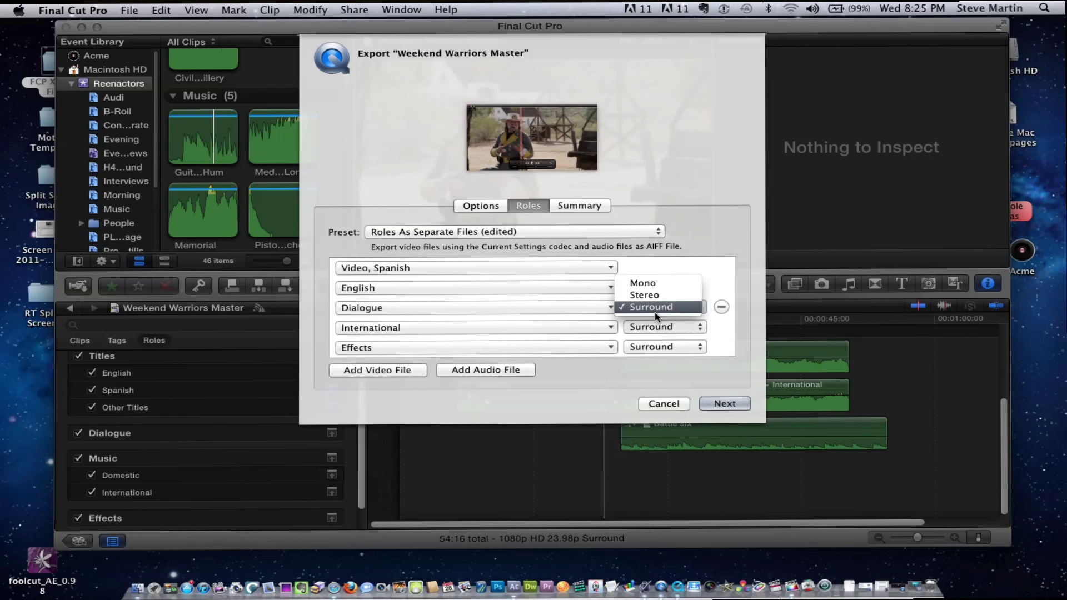
click(604, 377)
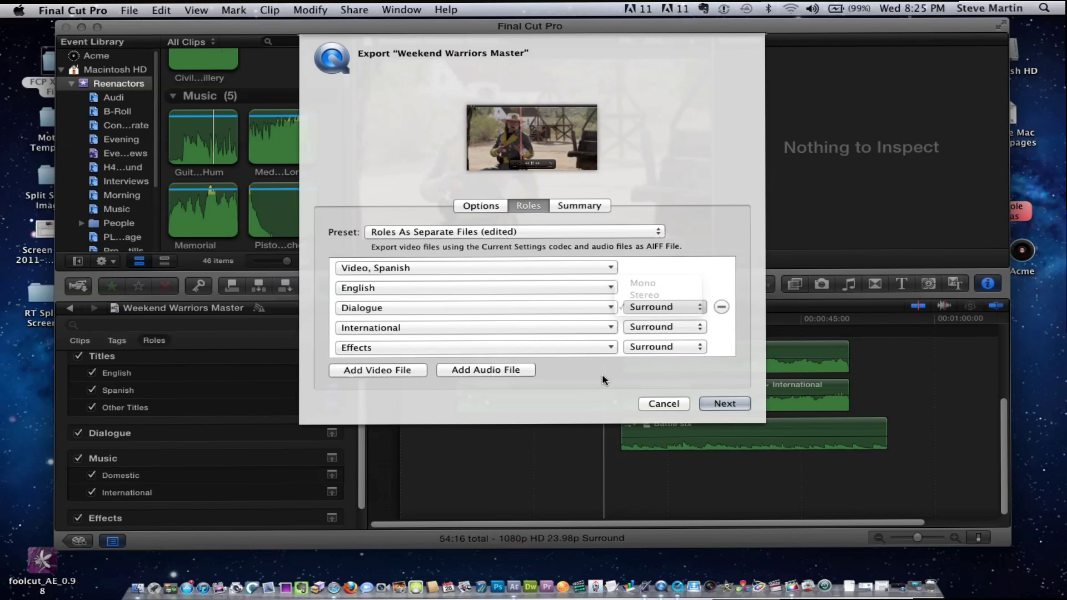
click(724, 403)
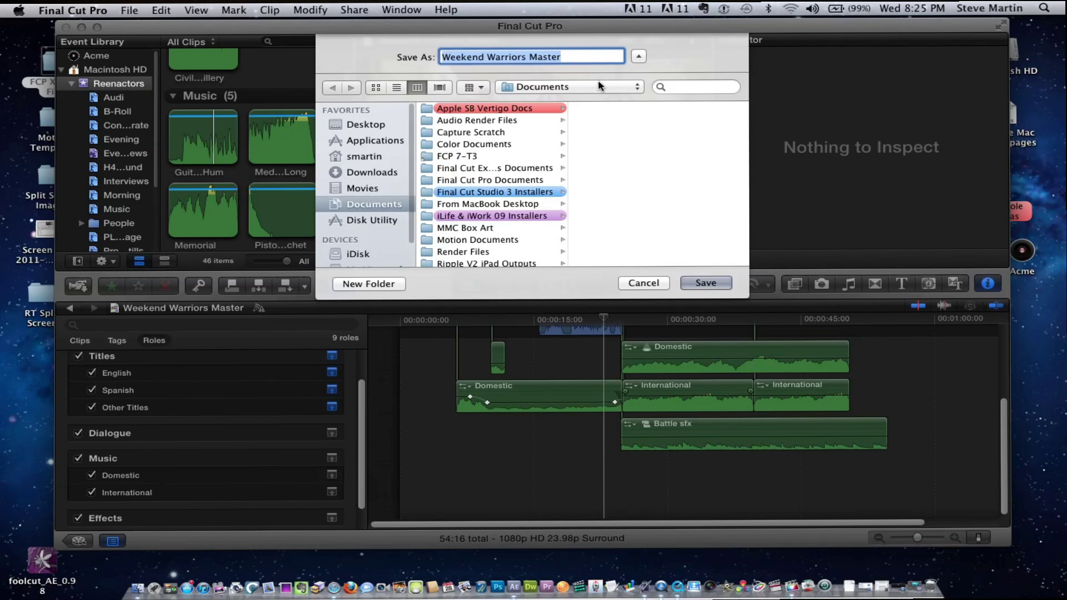
click(643, 282)
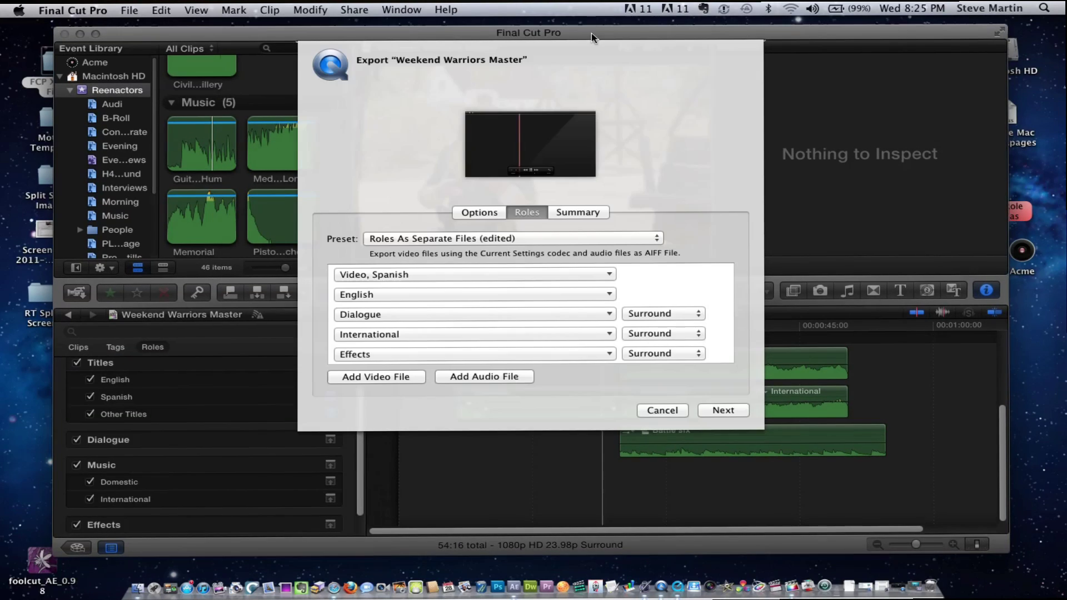
drag(591, 31, 581, 39)
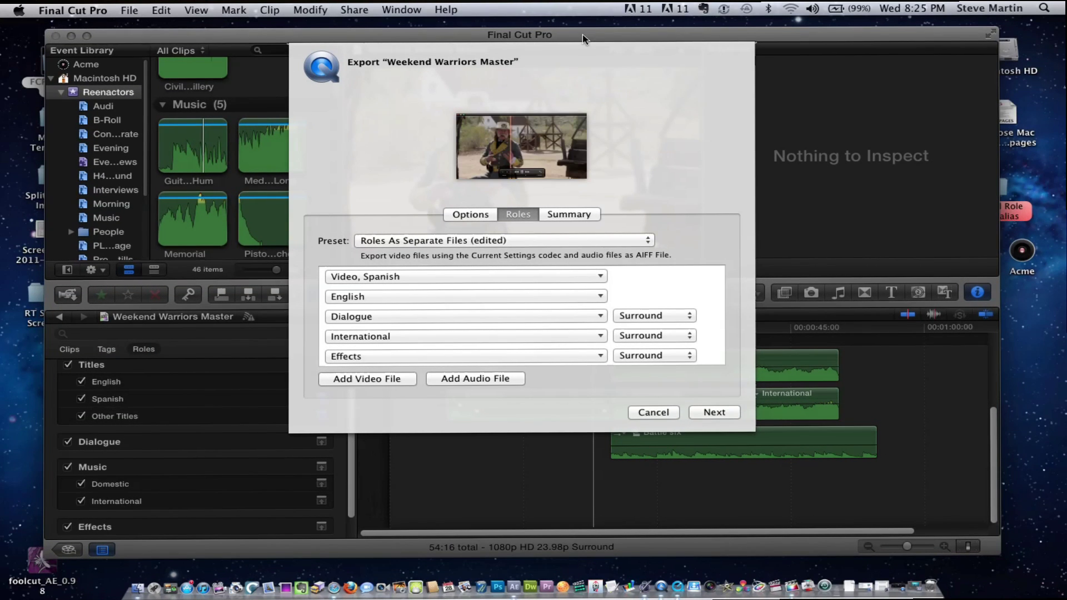
alt+click(1052, 175)
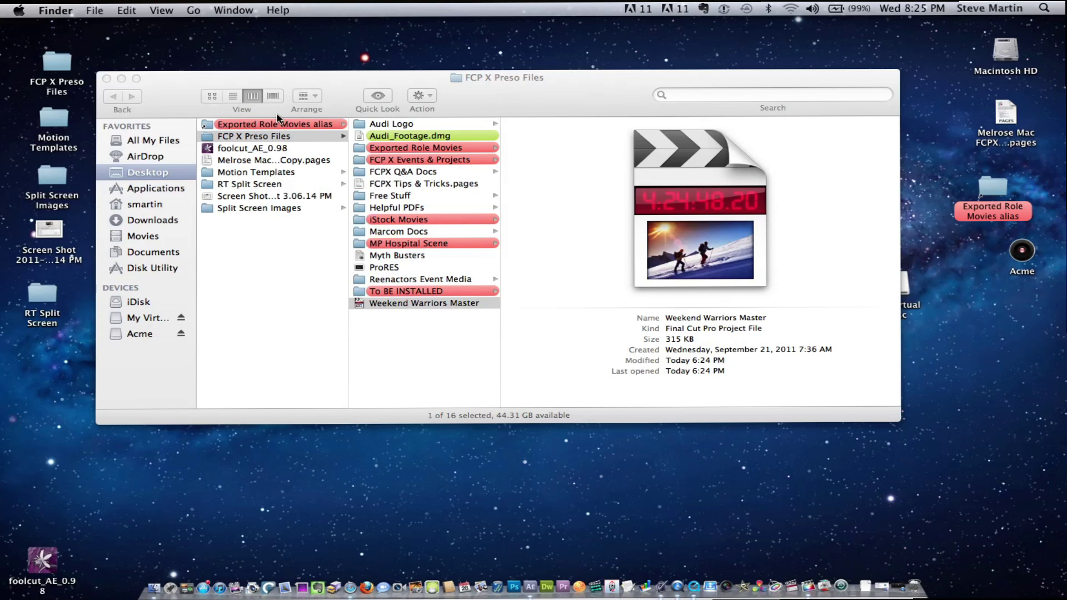
Hide Final Cut Pro and open the Exported Role Movies folder in an enlarged Finder window.
click(120, 79)
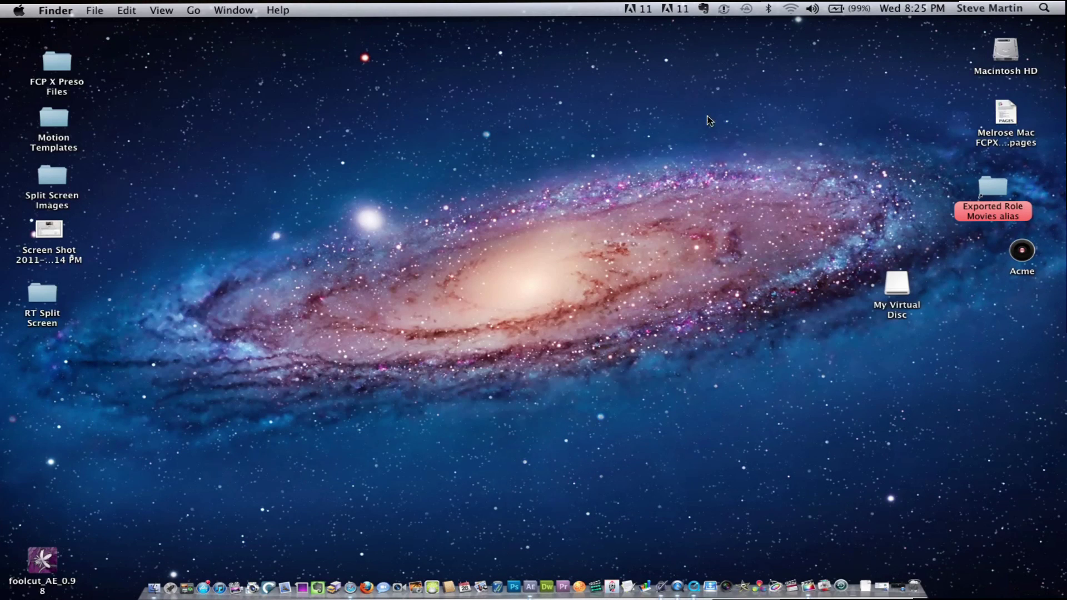
click(994, 191)
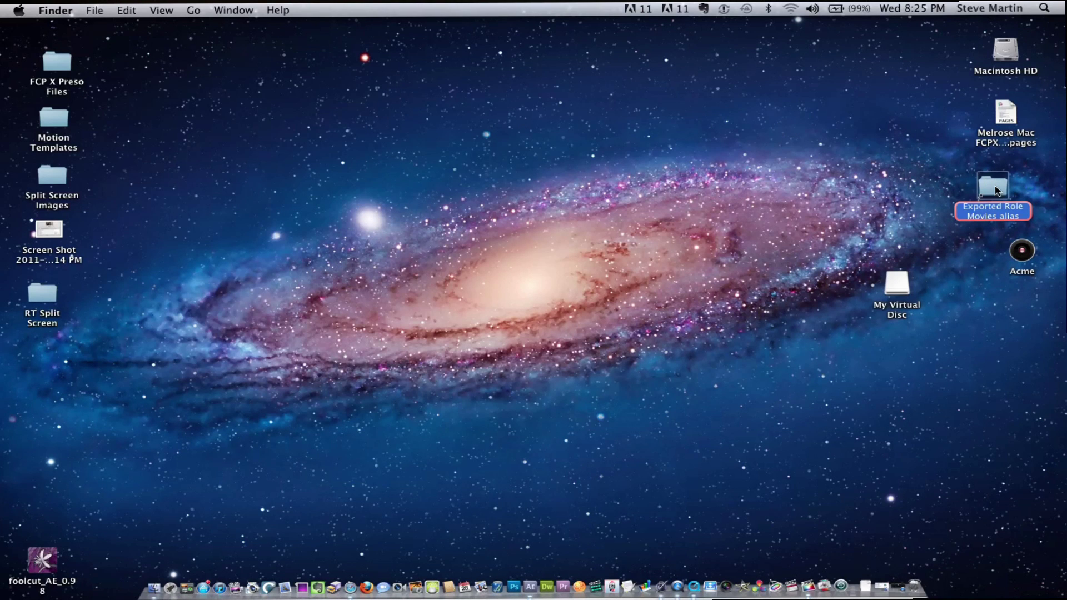
double_click(994, 191)
drag(635, 346, 829, 379)
Check the WW Stems files and the movie in QT Movie with Embedded Roles, then open it in QuickTime Player 7.
click(569, 110)
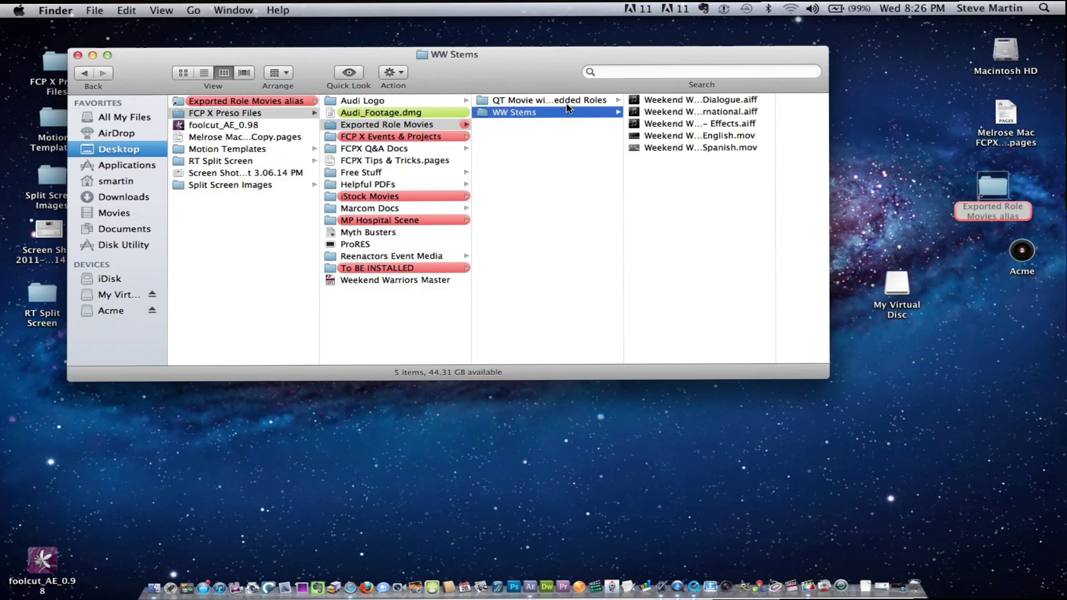
click(565, 100)
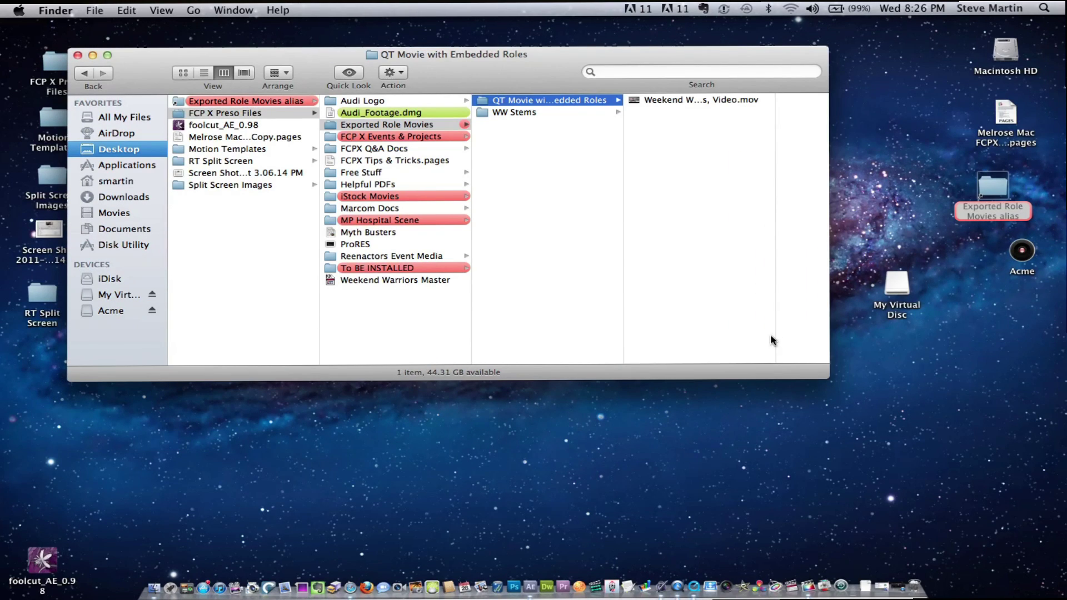
drag(829, 333, 1020, 315)
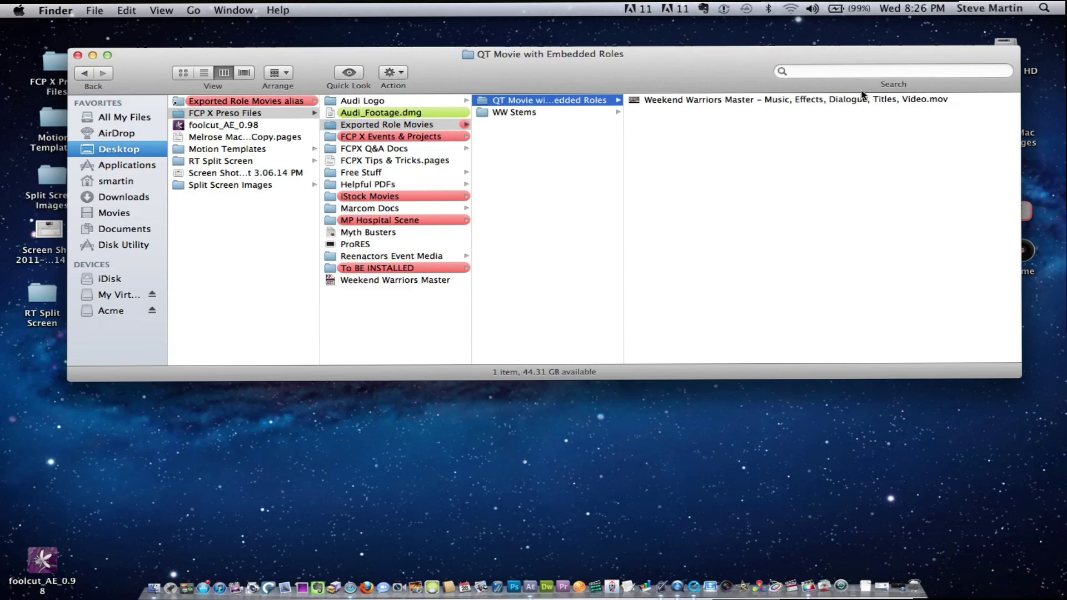
drag(637, 104, 695, 588)
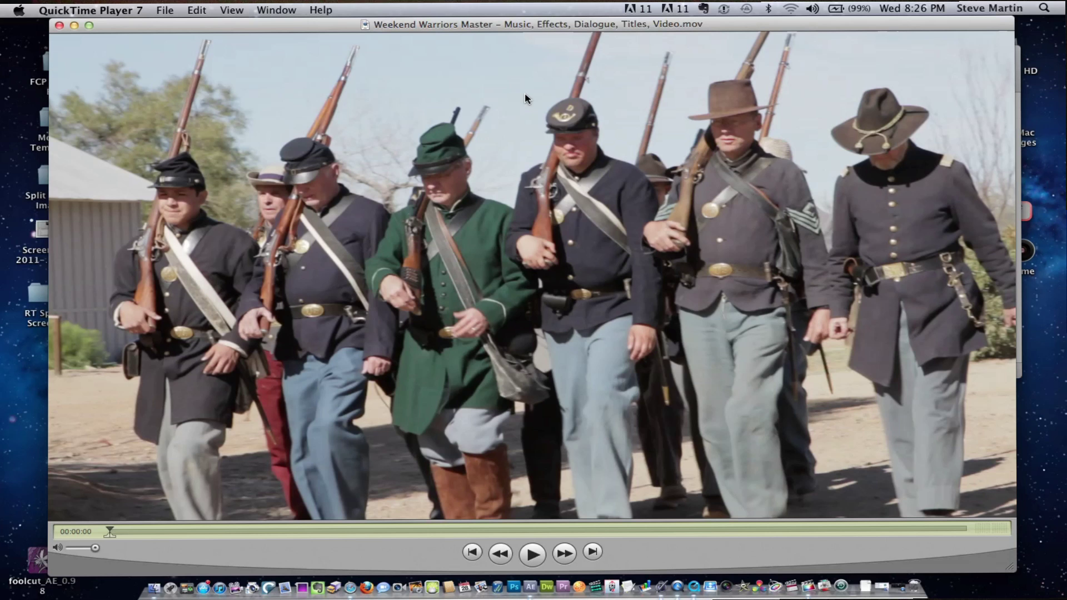
In Movie Properties, extract Sound Track 3 into its own Untitled movie.
key(super+j)
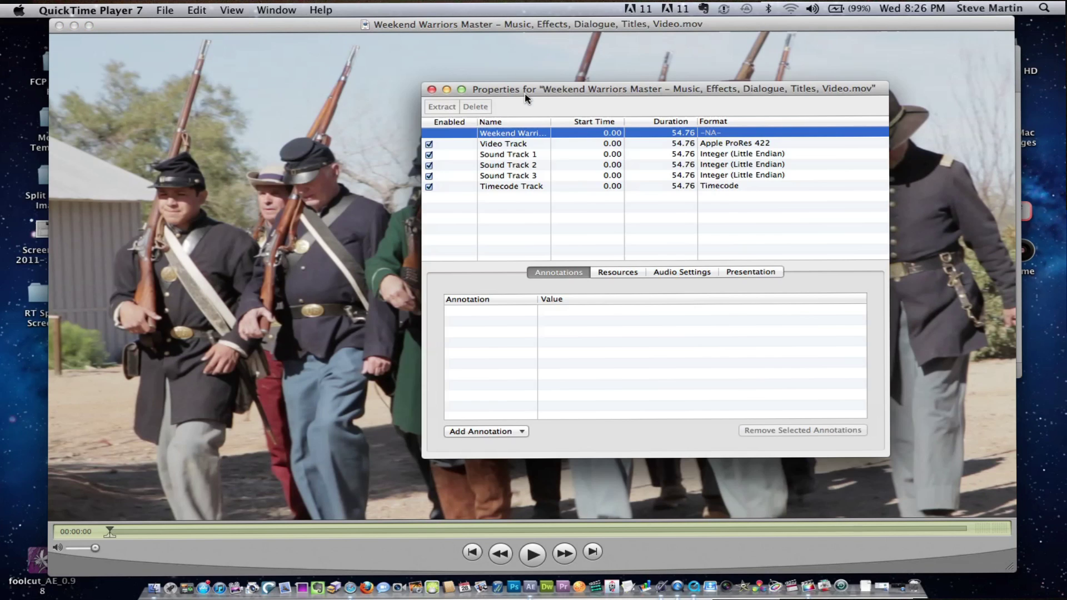
click(512, 178)
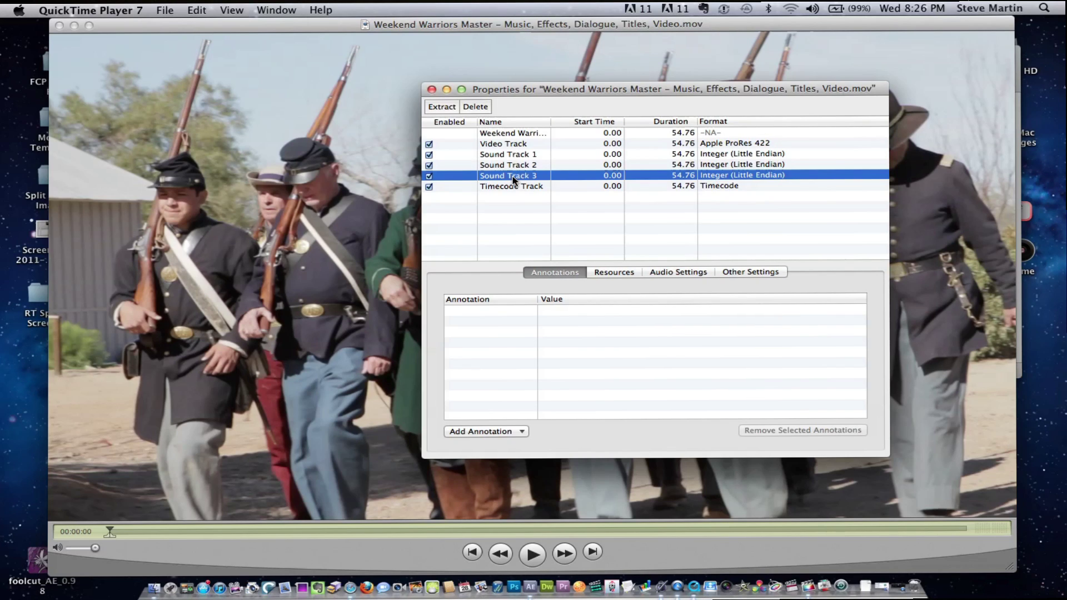
click(447, 110)
Play the extracted Sound Track 3 from about 33 seconds, then stop it.
drag(222, 55, 234, 56)
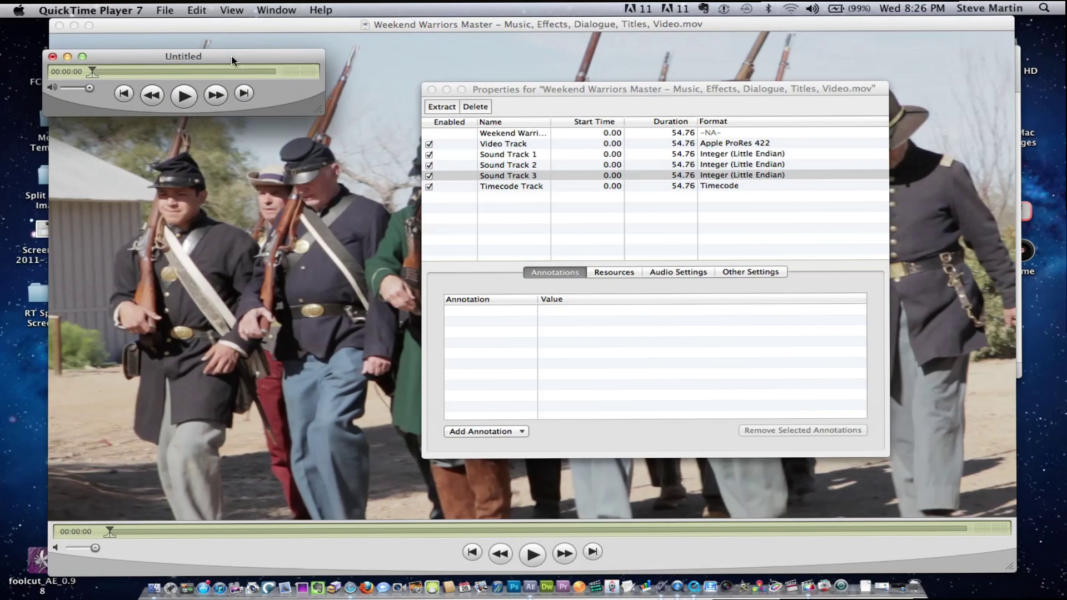
click(202, 72)
key(space)
click(184, 95)
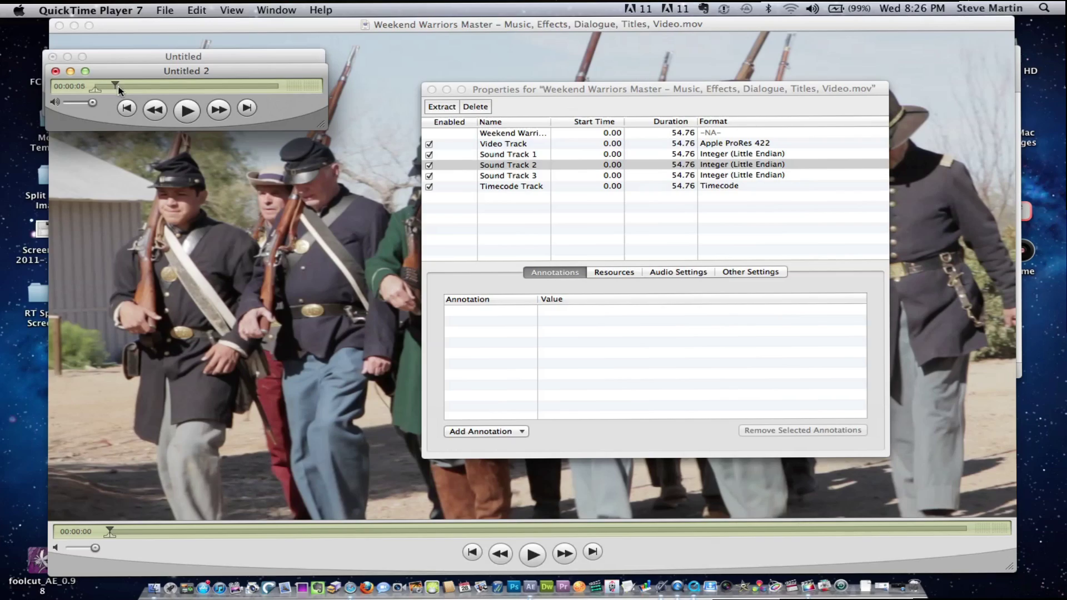
Scrub the Untitled 2 playhead forward to about 22 seconds.
drag(119, 90, 170, 90)
Stop playback, discard Untitled 2 and the untitled document unsaved, and close Weekend Warriors Master.
key(space)
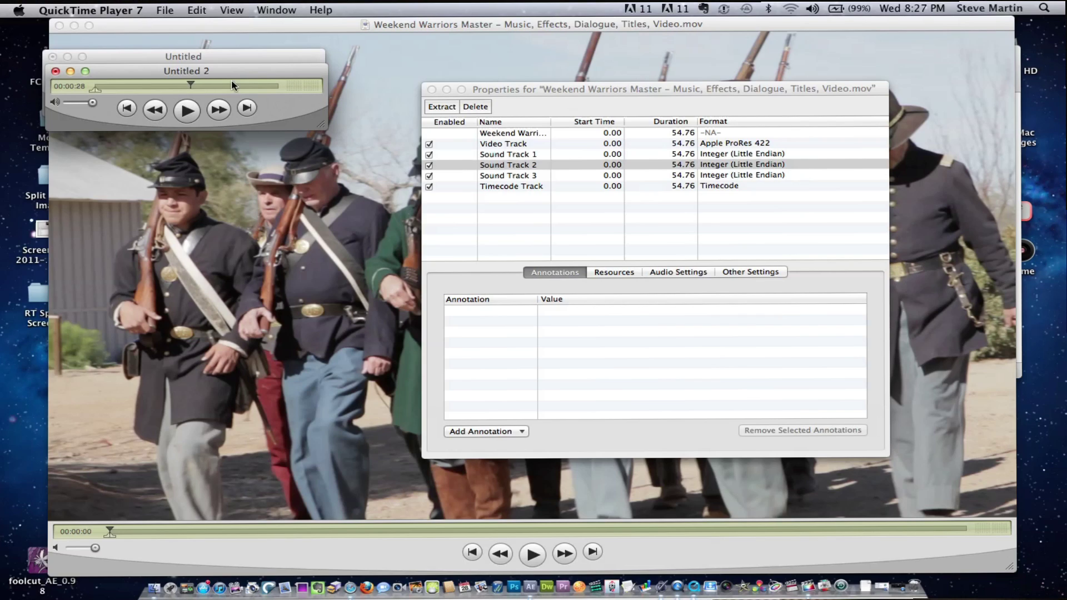
click(56, 72)
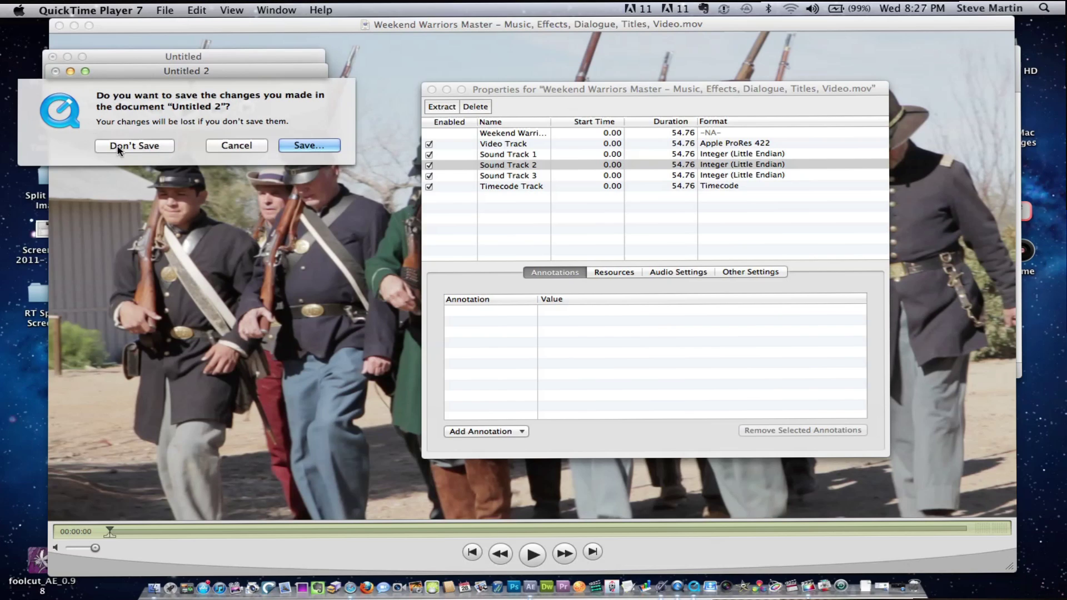
click(125, 146)
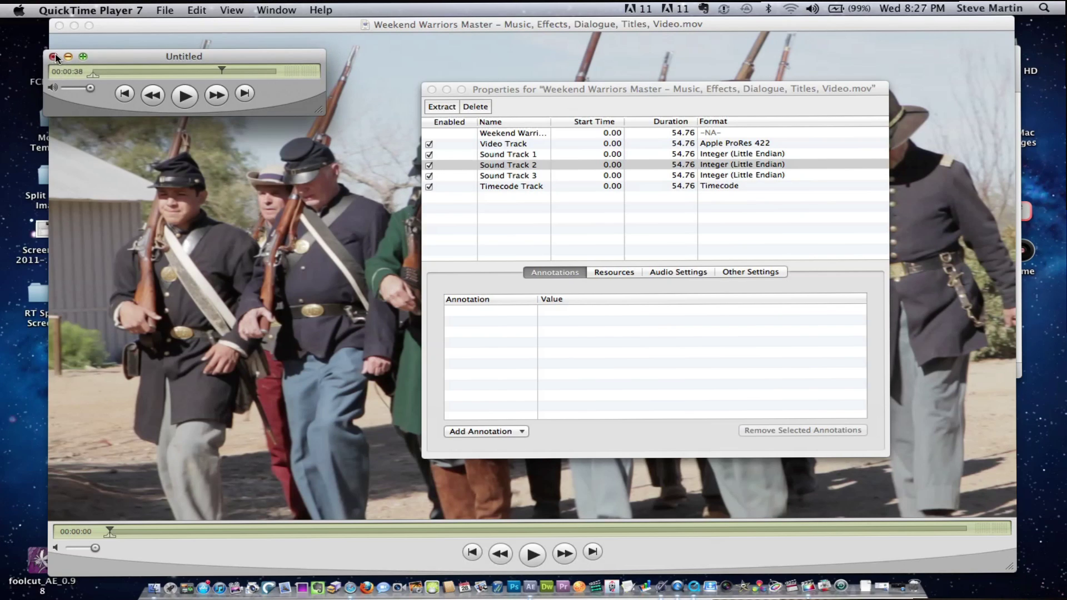
click(53, 56)
click(132, 131)
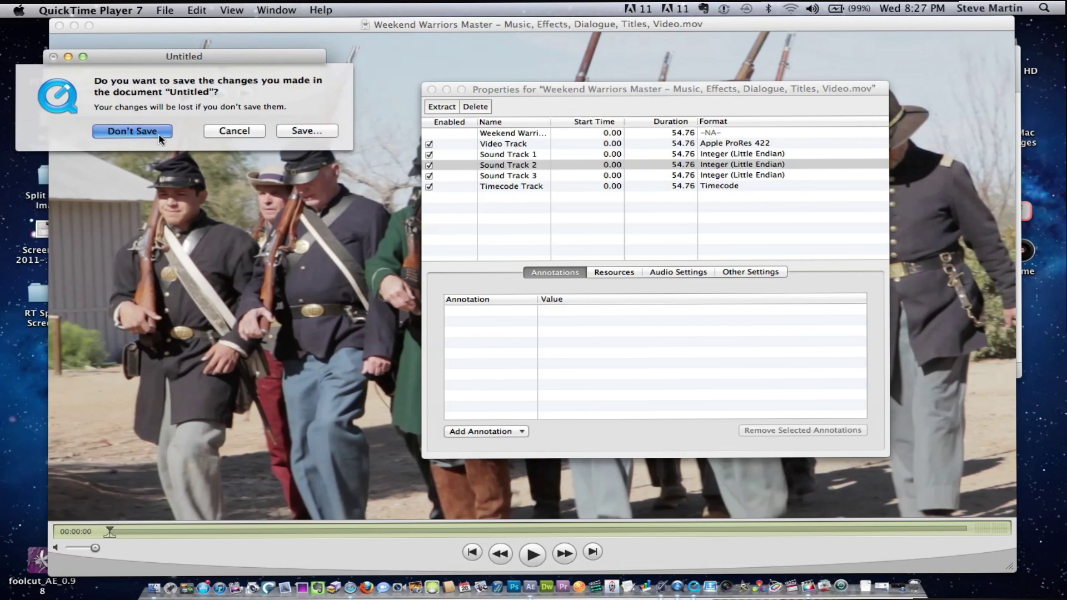
click(360, 118)
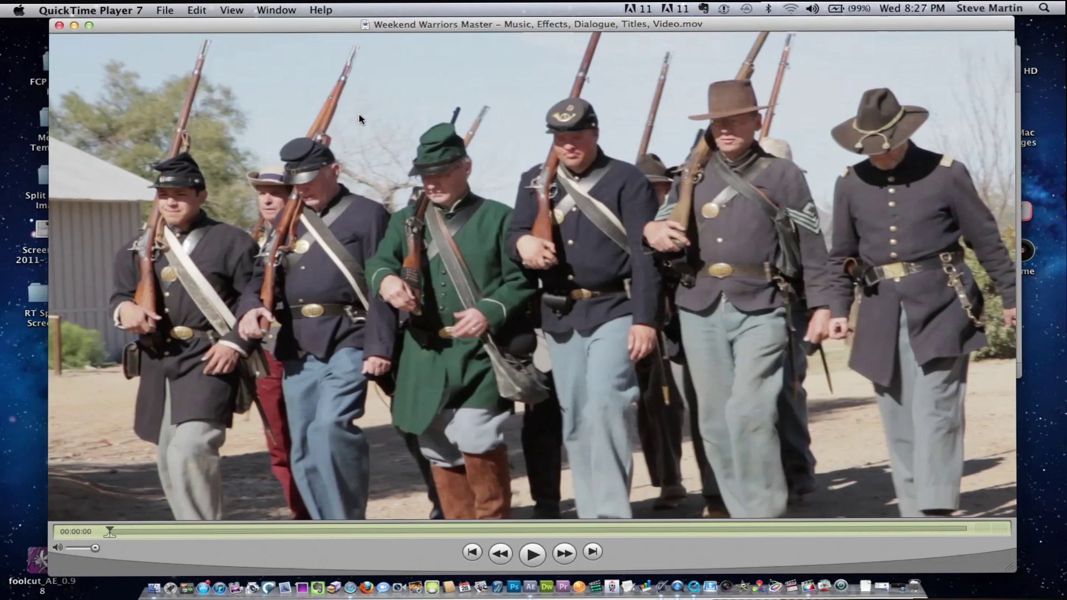
click(59, 25)
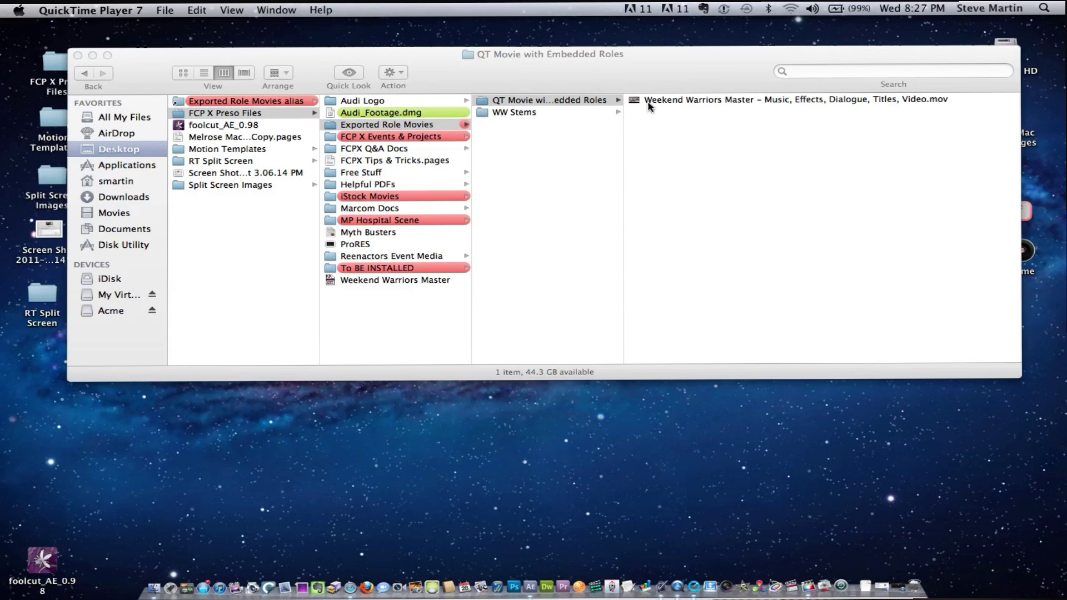
Open the WW Stems folder and widen its column to show the full stem names.
click(679, 106)
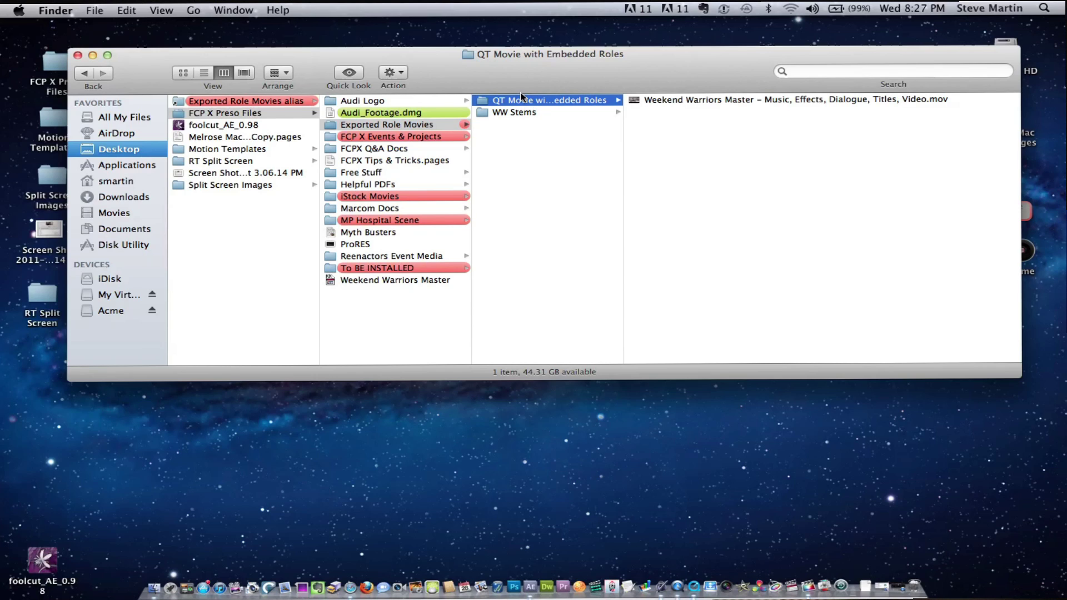
click(507, 112)
drag(774, 60, 680, 39)
drag(678, 222, 917, 202)
Quick Look and skim the Spanish video stem, then select English.mov and launch QuickTime Player.
click(611, 129)
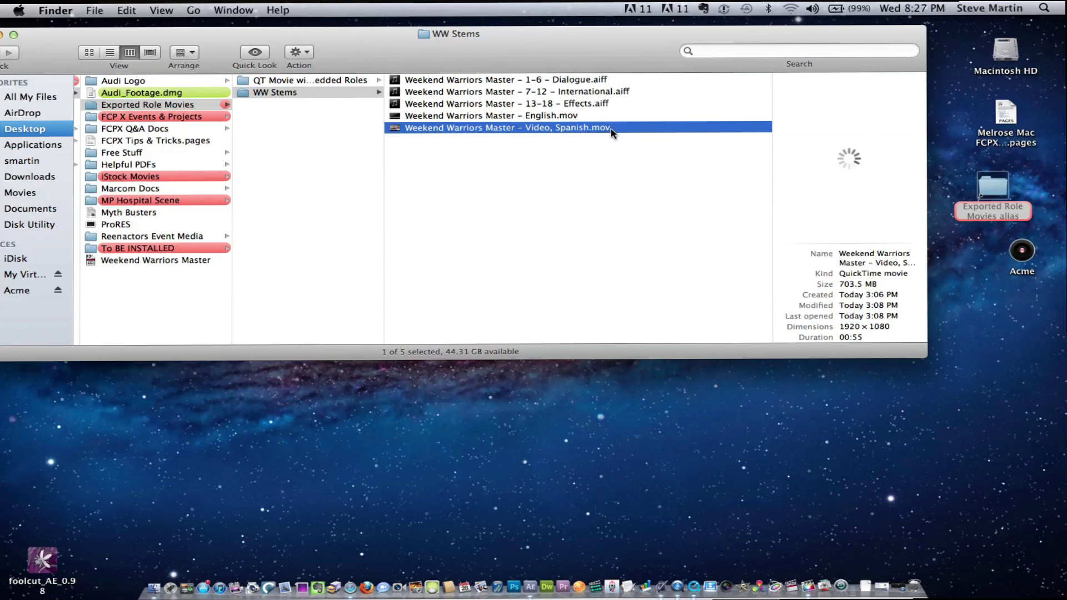
key(space)
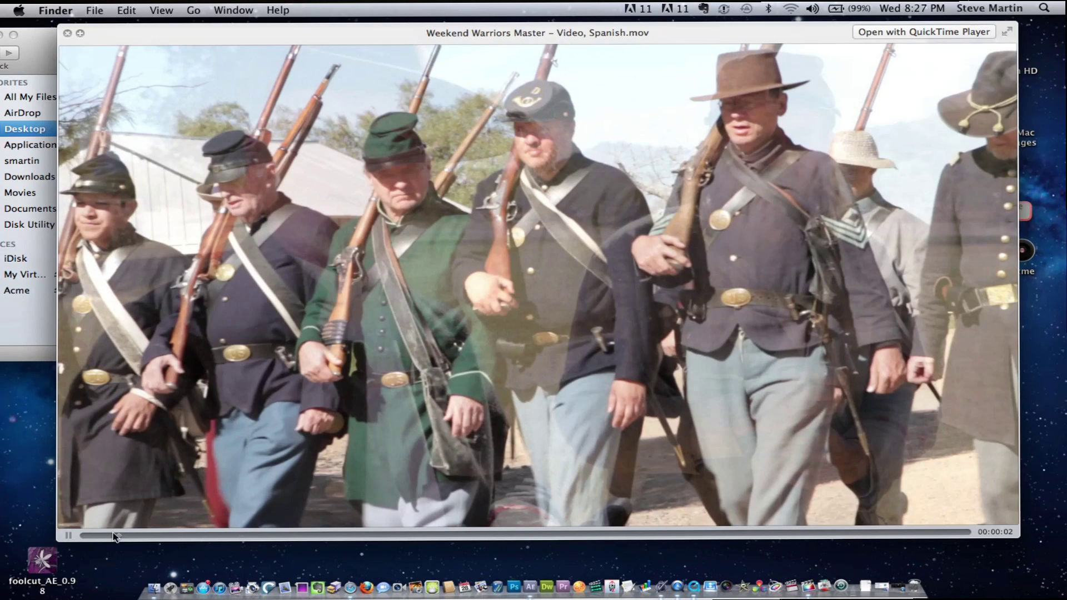
drag(114, 536, 245, 535)
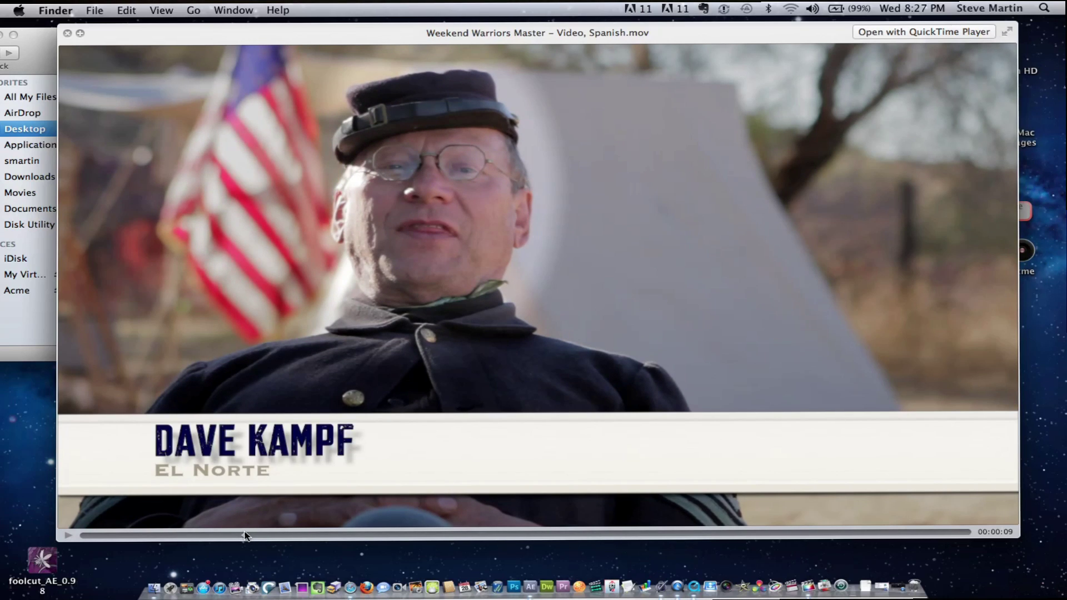
drag(245, 535, 245, 535)
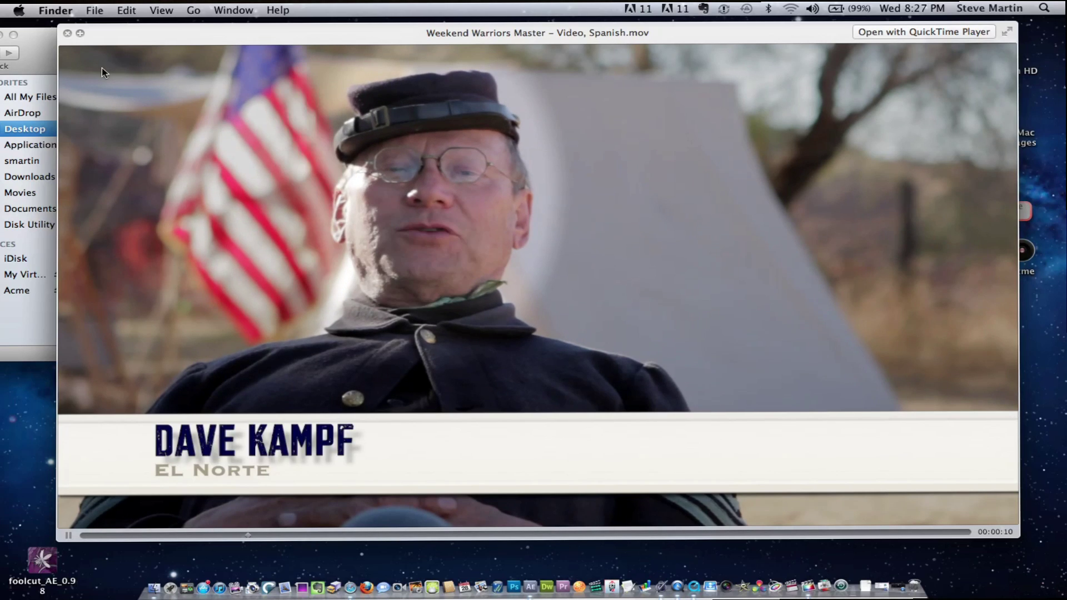
click(66, 35)
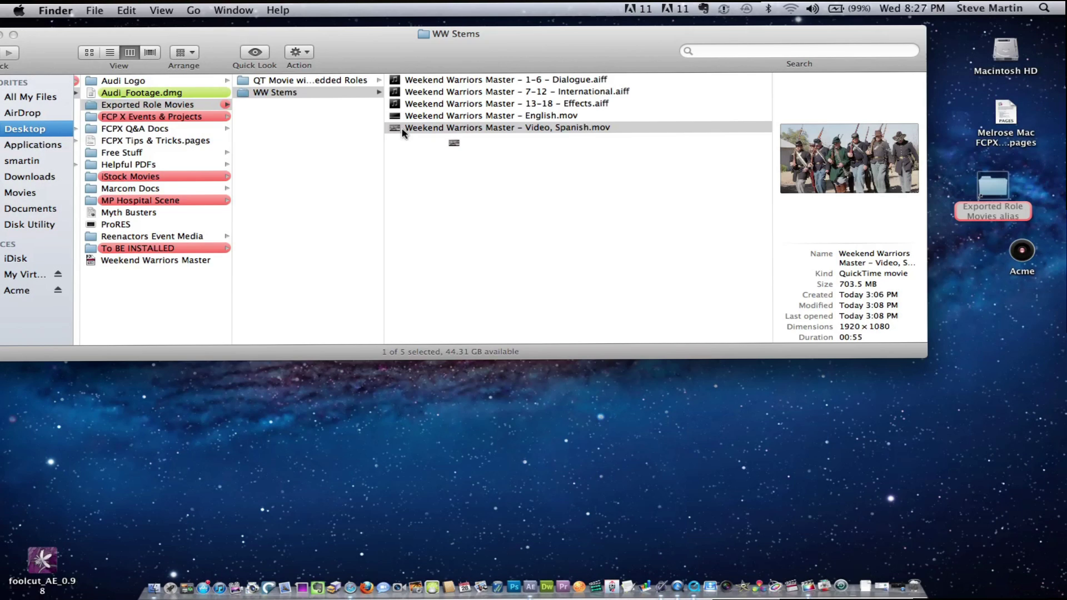
click(546, 116)
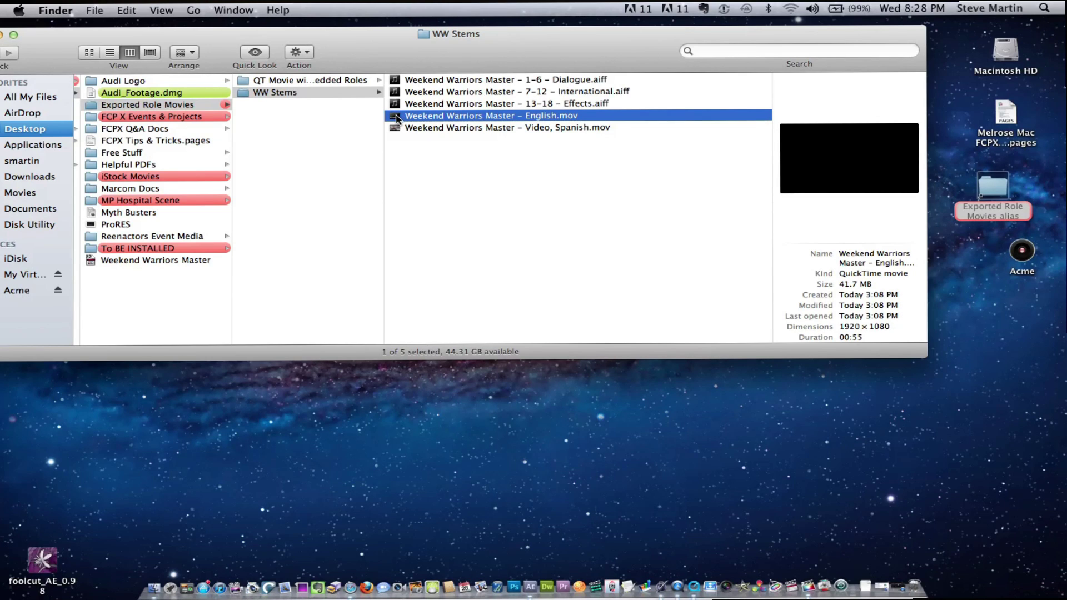
key(ctrl+super+Escape)
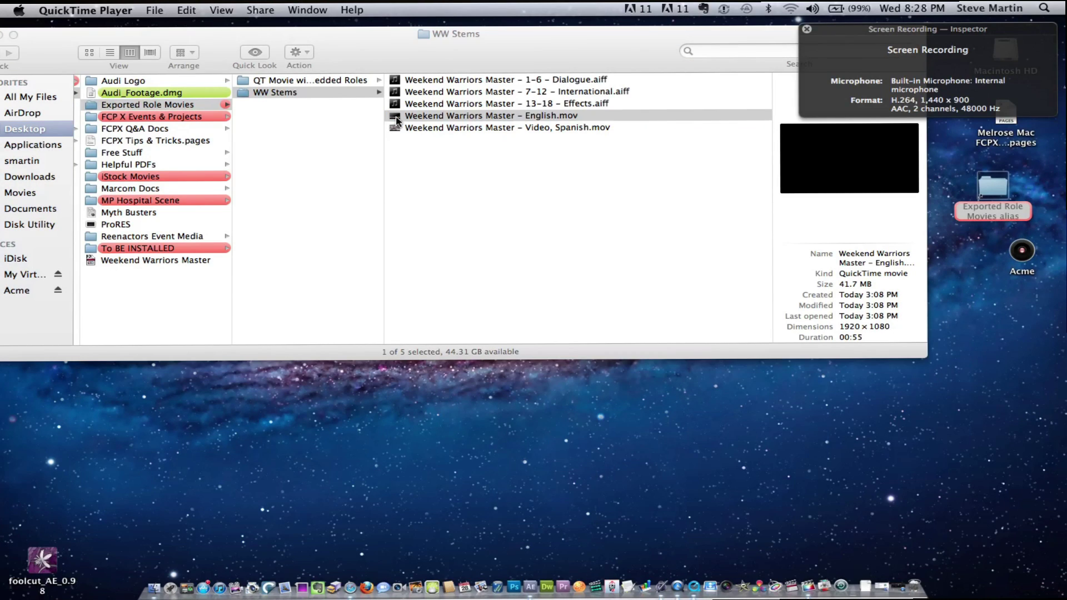
Play English.mov in QuickTime Player, scrubbing back to the title near 9 seconds, then close it.
double_click(396, 120)
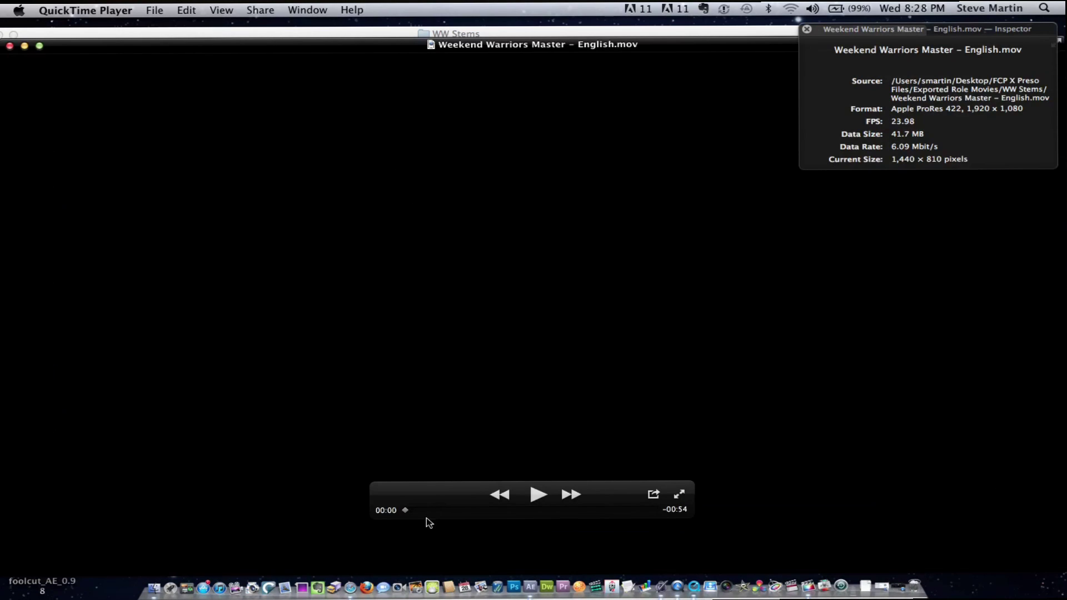
drag(406, 511, 453, 511)
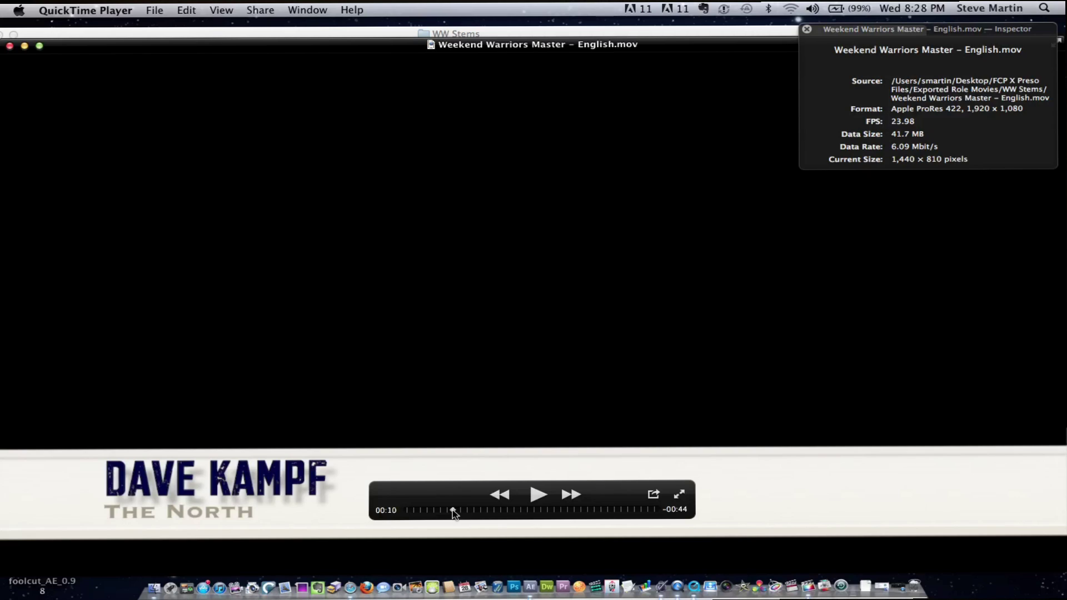
drag(453, 512, 444, 513)
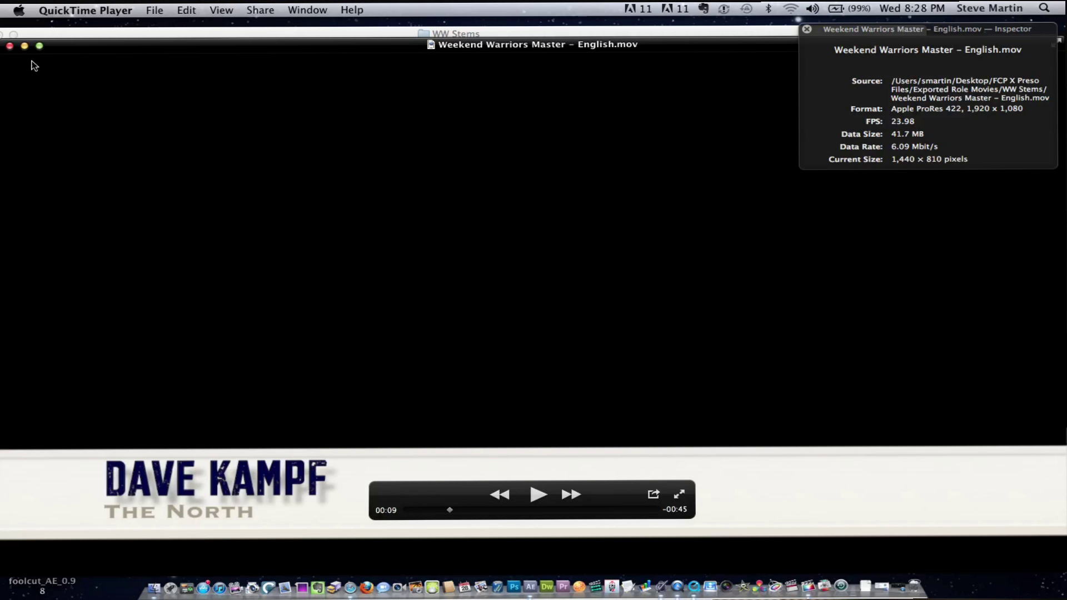
click(13, 48)
key(super+w)
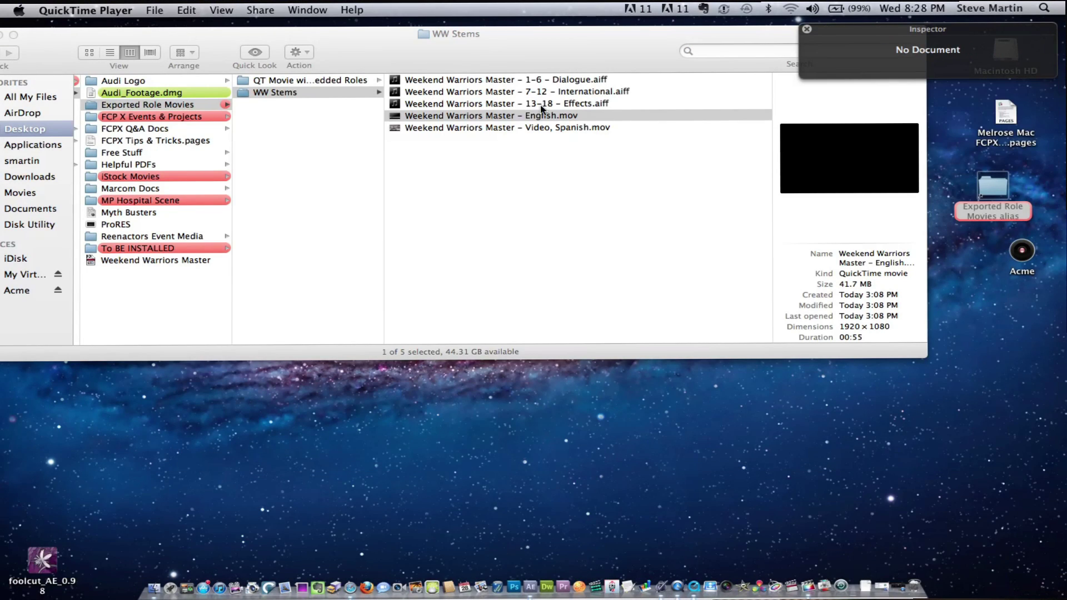
Quick Look the 7-12 International.aiff stem, play it from 22–30 seconds, then shrink the WW Stems window.
click(544, 97)
click(544, 92)
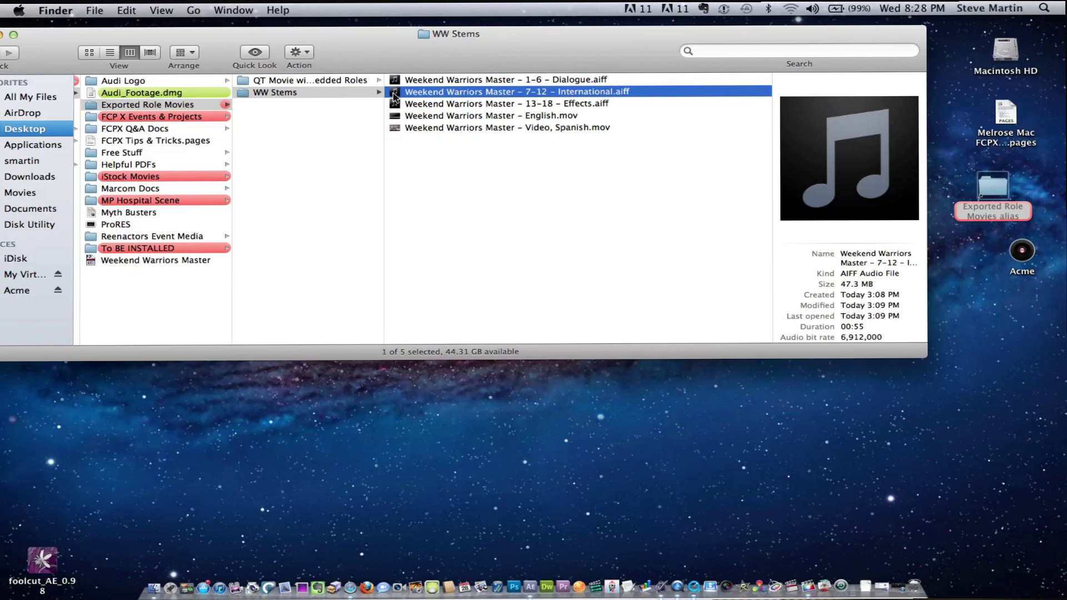
key(space)
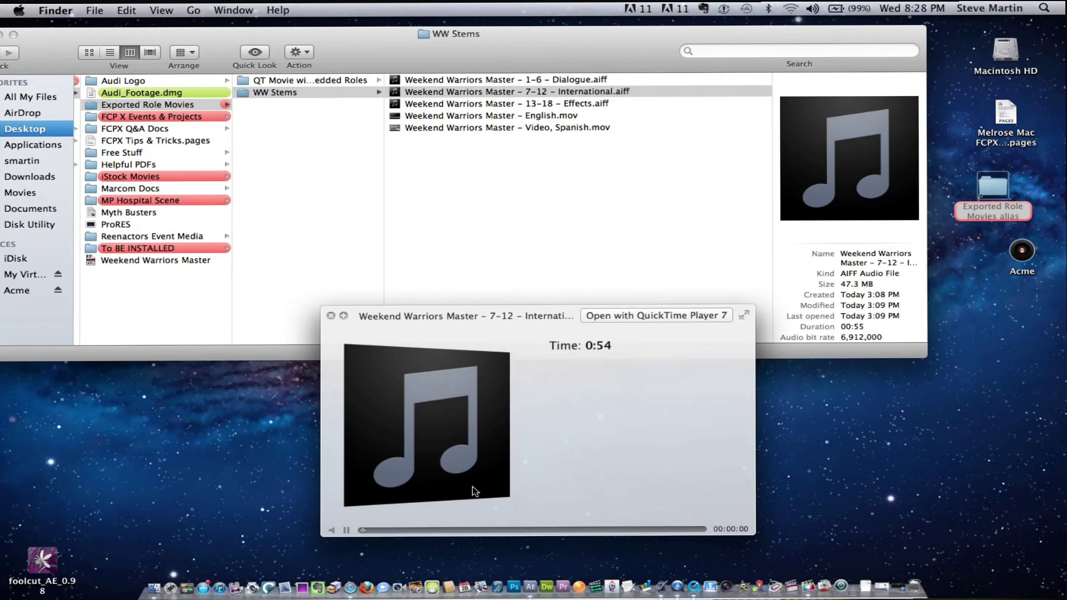
click(501, 531)
click(548, 529)
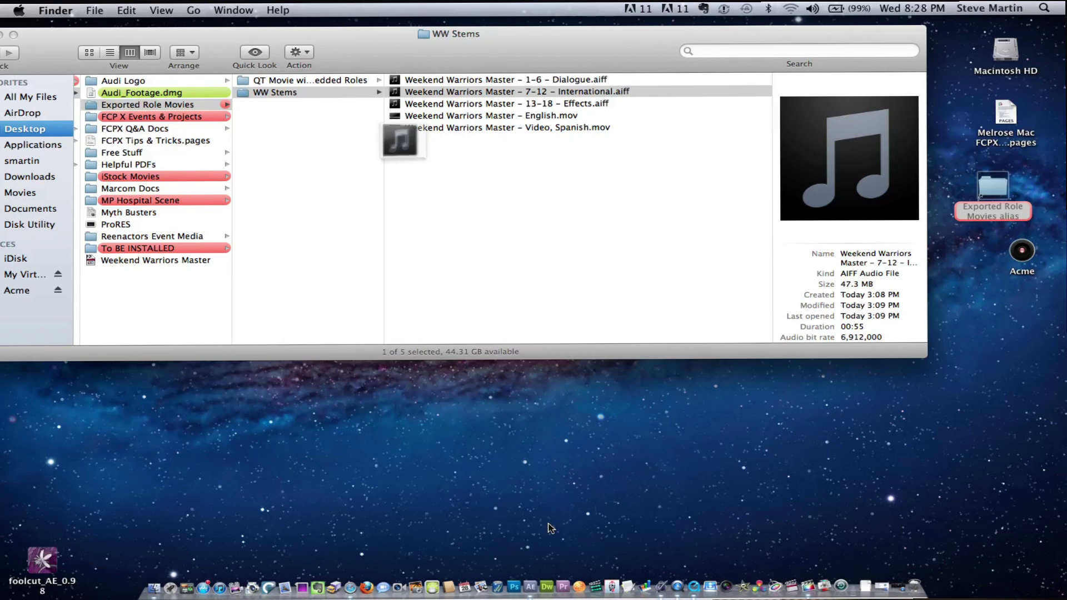
key(space)
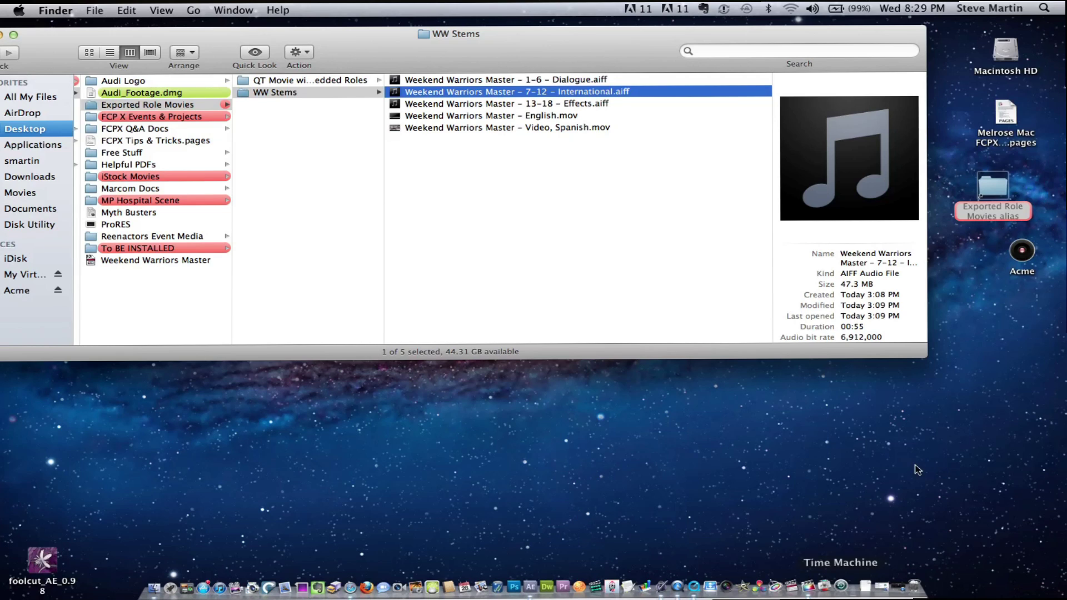
drag(921, 357, 830, 320)
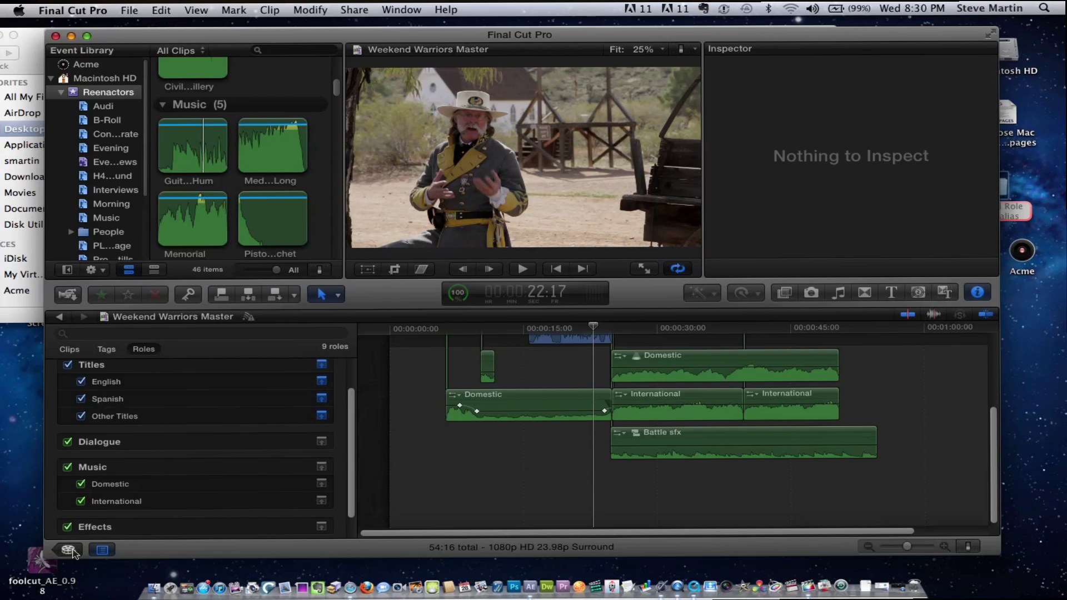
Show the Project Library with Cmd-0, listing The Planet and Weekend Warriors Master.
key(super+0)
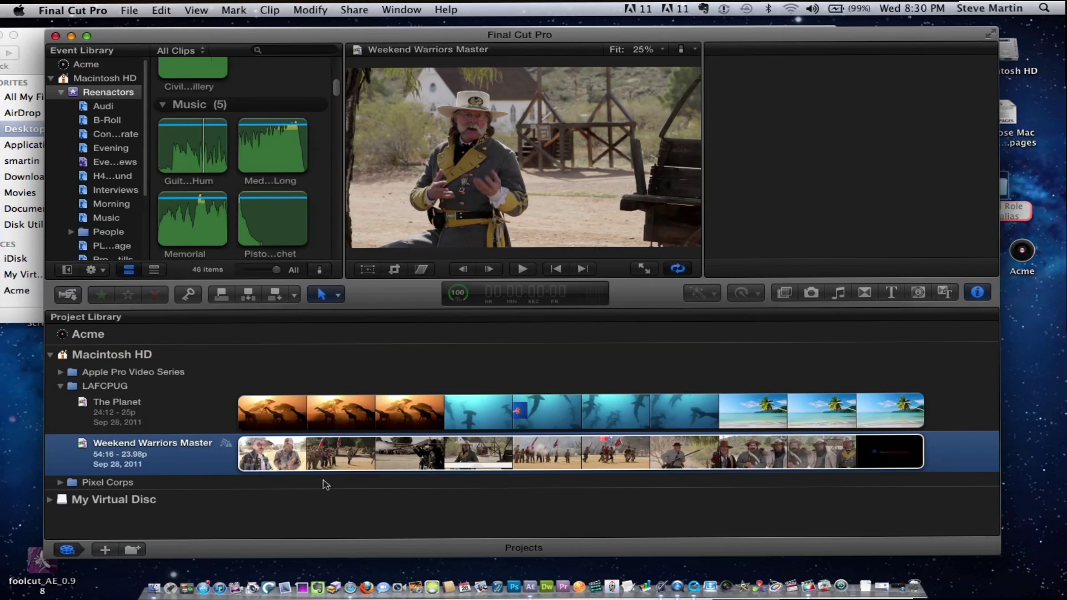
Review Weekend Warriors Master's settings (1920x1080, 23.98p, surround 48kHz, ProRes 422) and starting timecode, then view Share destinations.
click(305, 459)
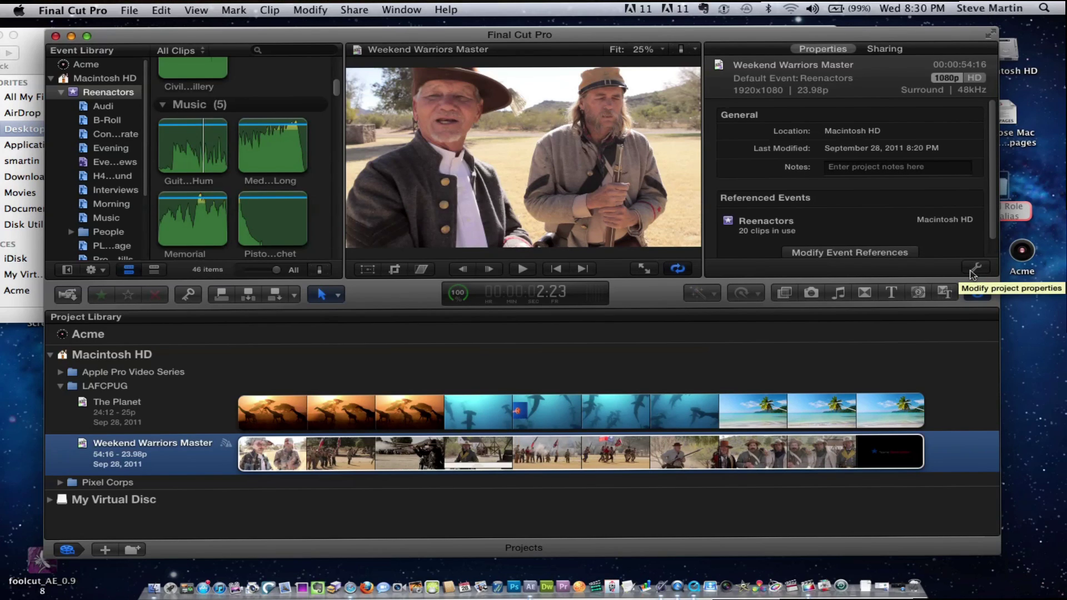
click(979, 269)
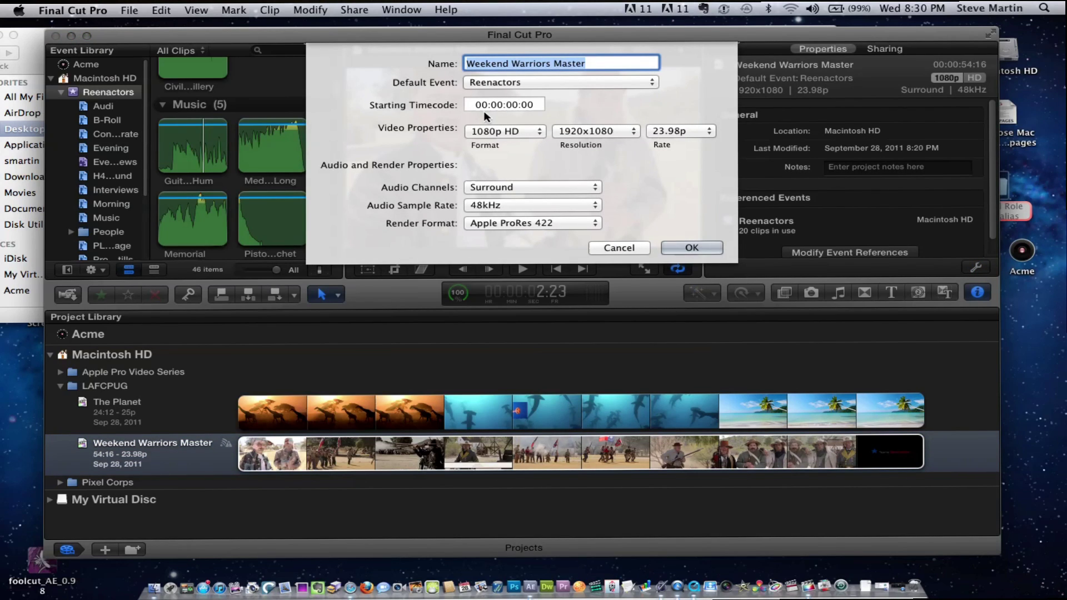
click(486, 105)
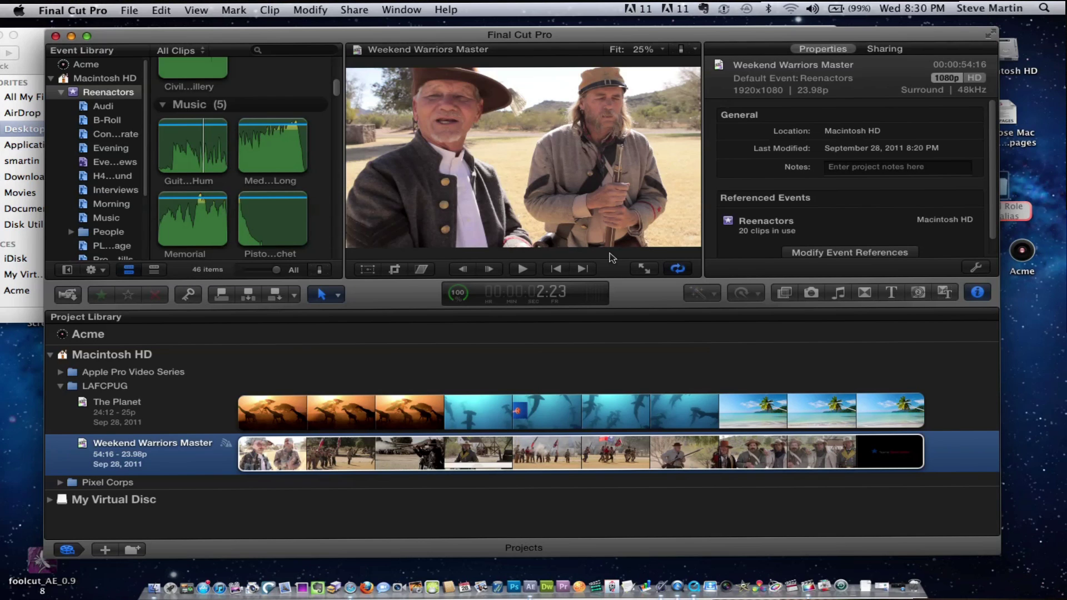
click(353, 10)
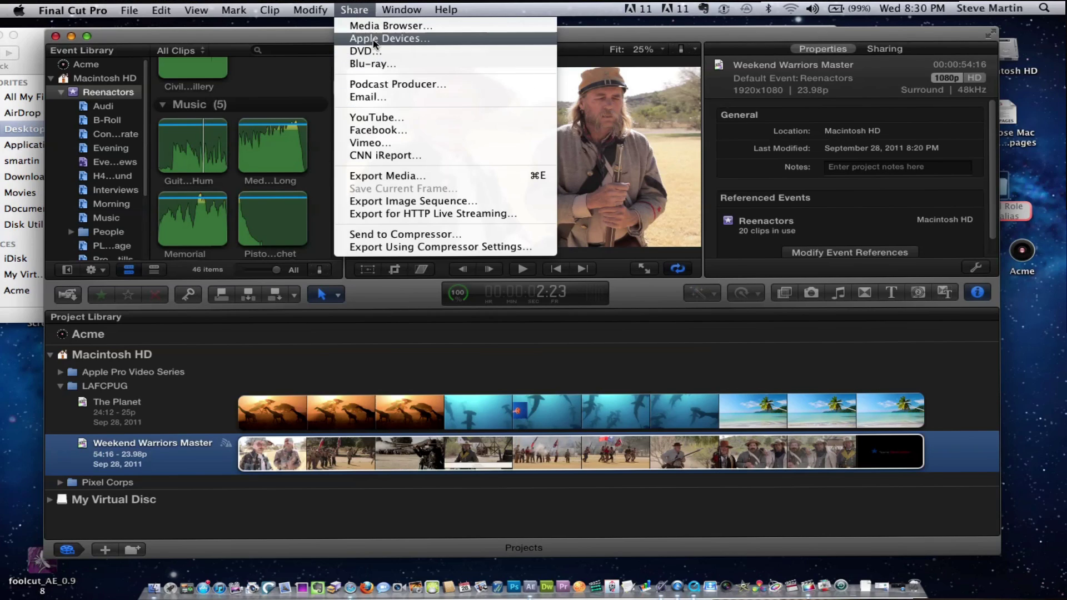
Start a Share > Export Media export of Weekend Warriors Master and list its video codec choices.
mouse_move(322, 9)
mouse_move(356, 9)
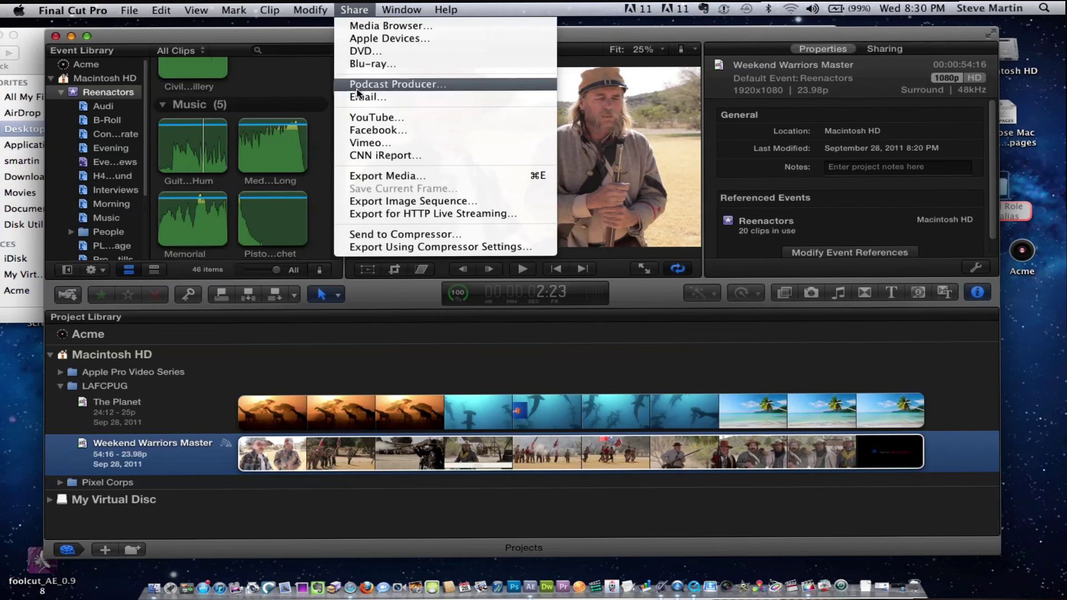
click(364, 177)
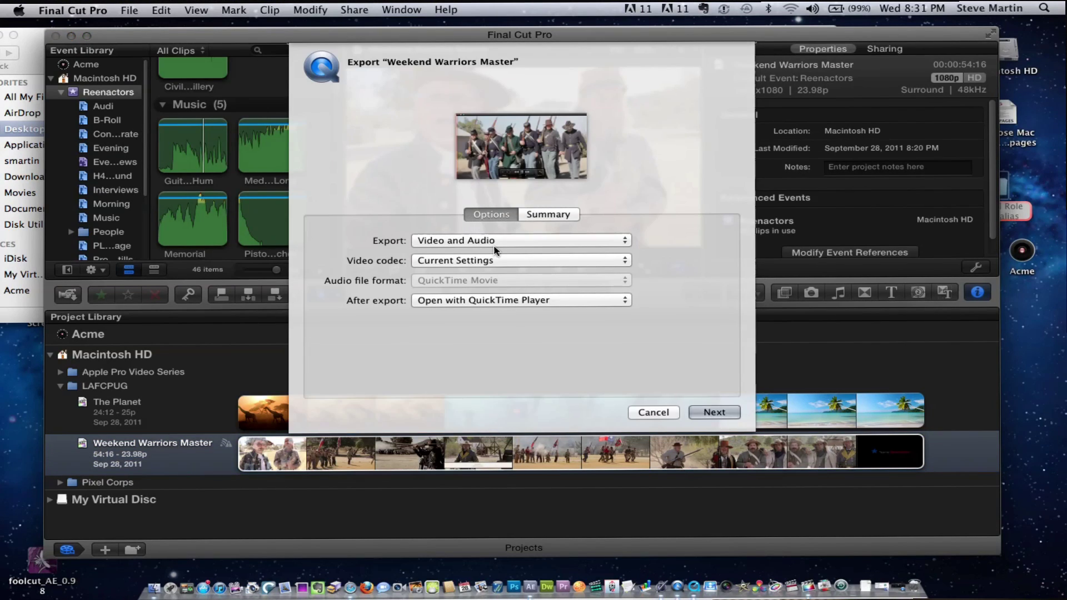
click(498, 261)
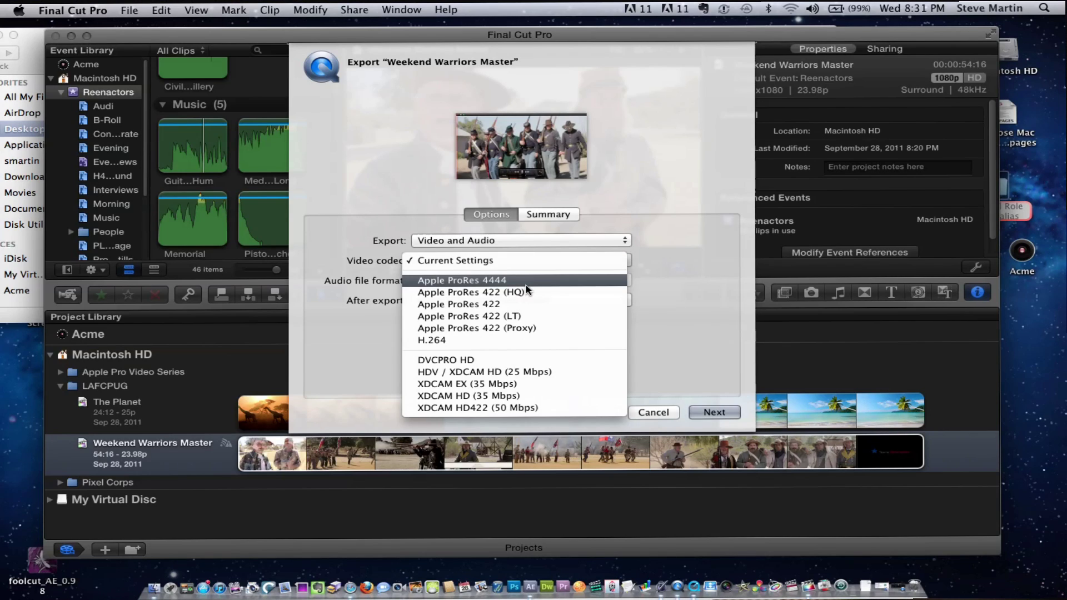